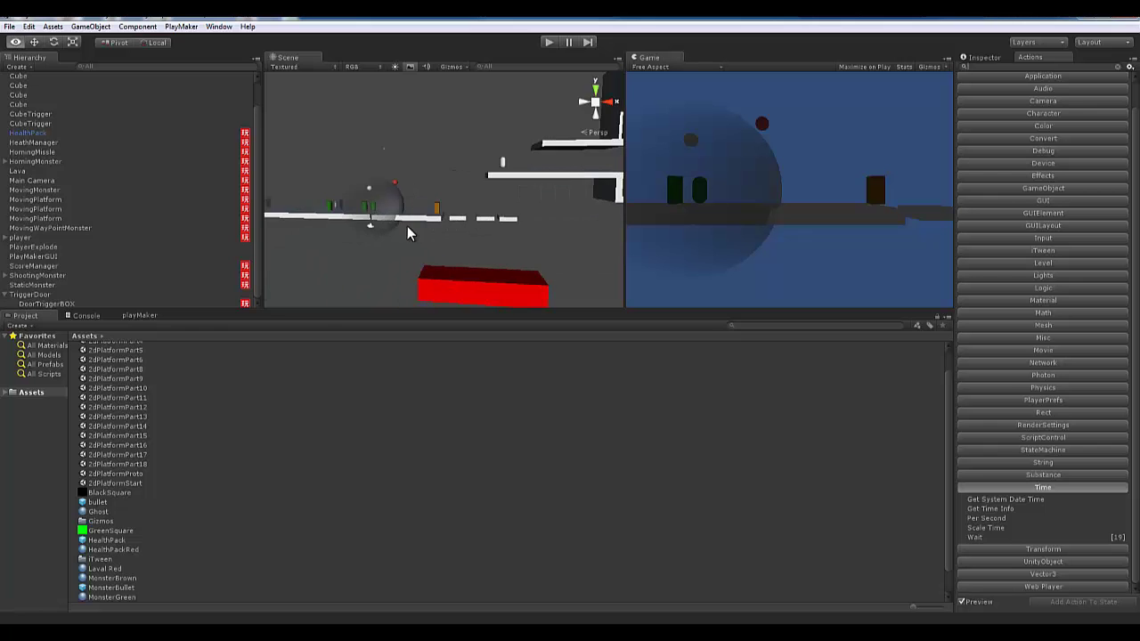
Create a new sphere object in the scene near the ground platforms
scroll(425, 236, "up", 5)
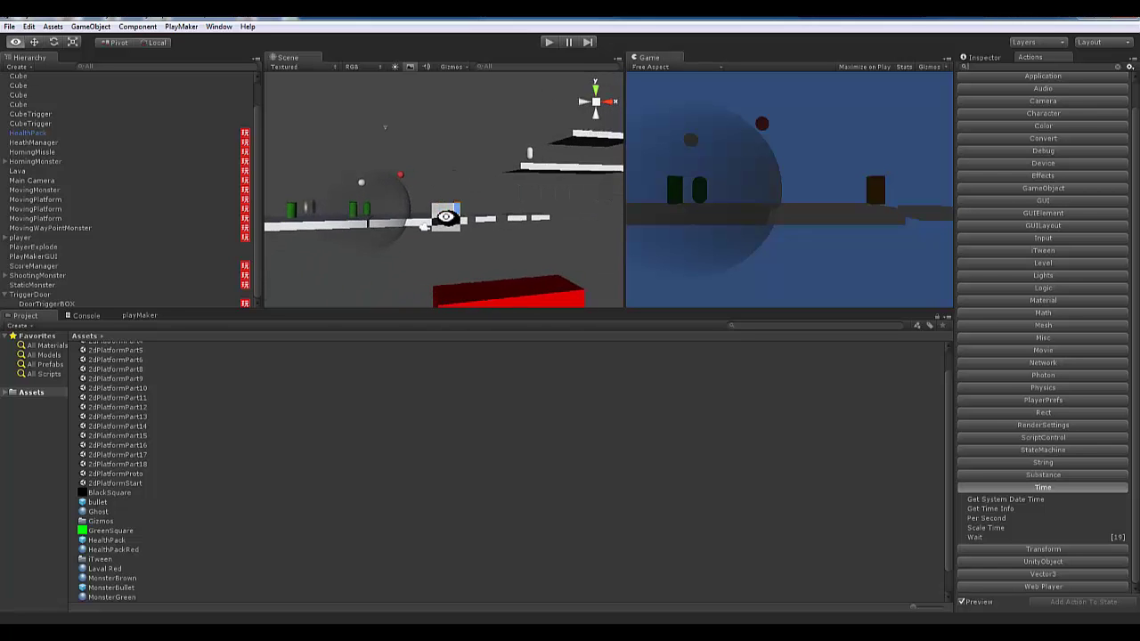
scroll(437, 228, "up", 5)
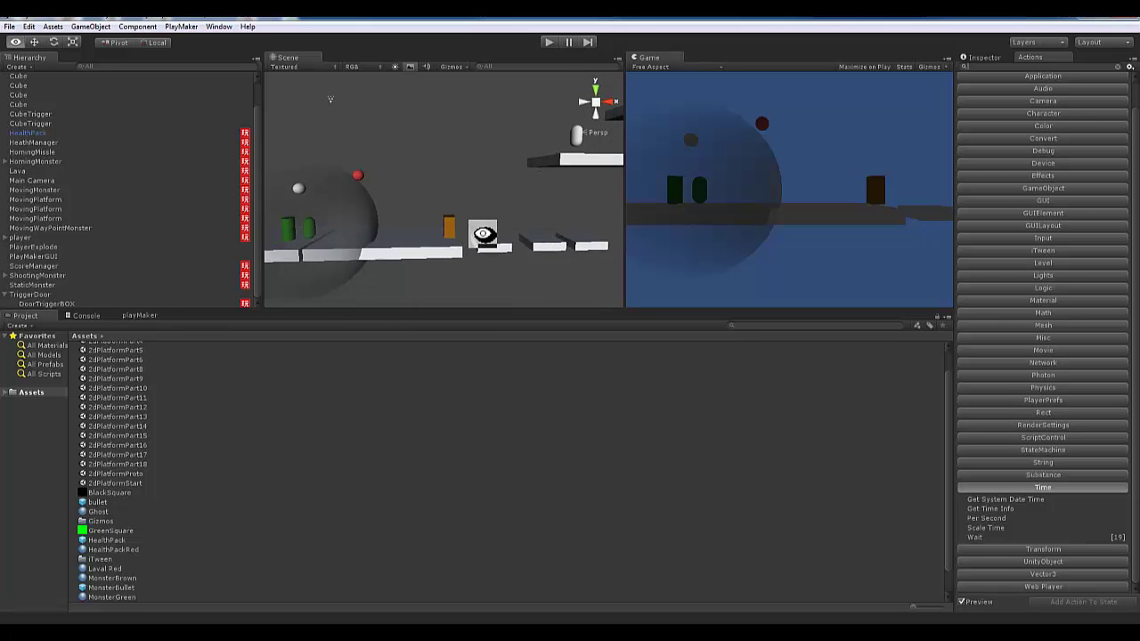
scroll(446, 218, "up", 5)
left_click_drag(415, 208, 466, 182, "alt")
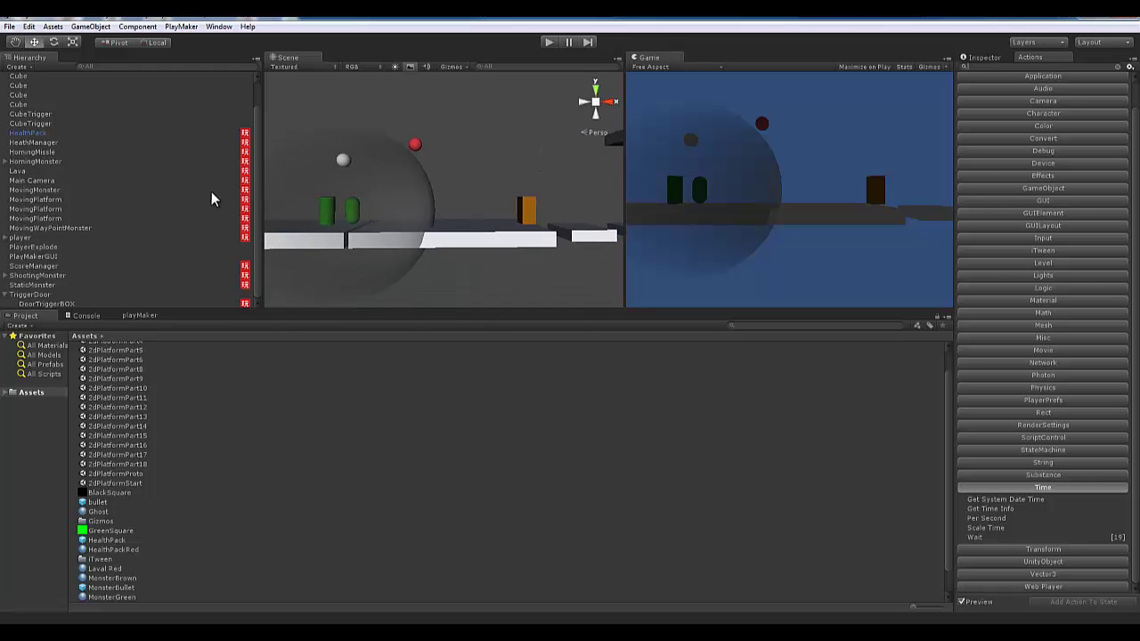
scroll(18, 198, "up", 1)
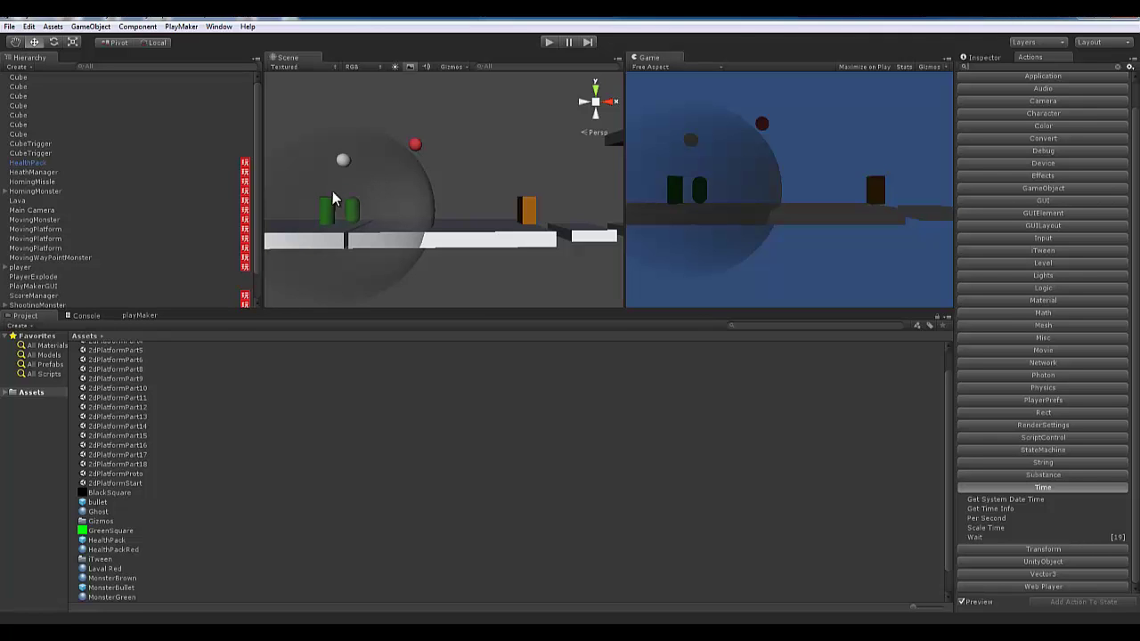
scroll(194, 426, "up", 1)
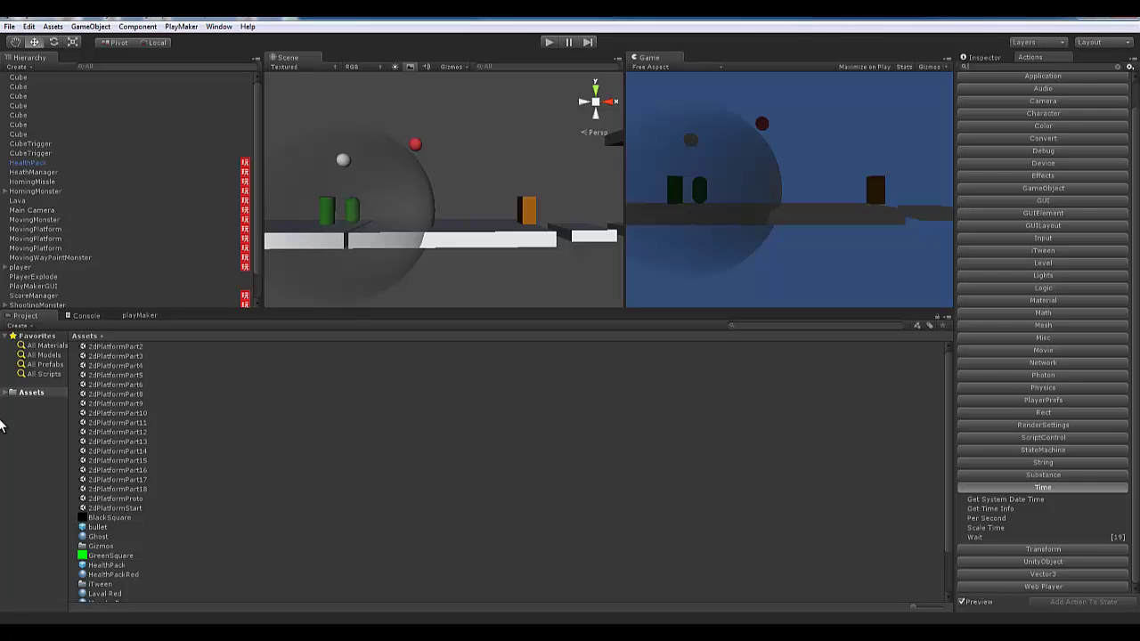
left_click(89, 26)
mouse_move(99, 53)
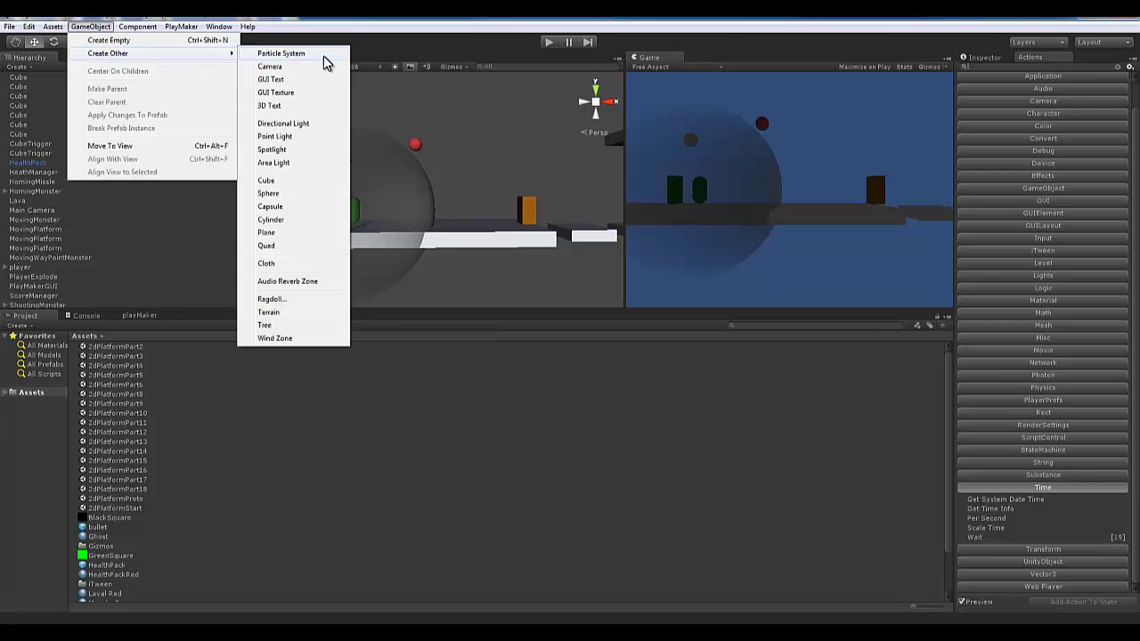
left_click(276, 194)
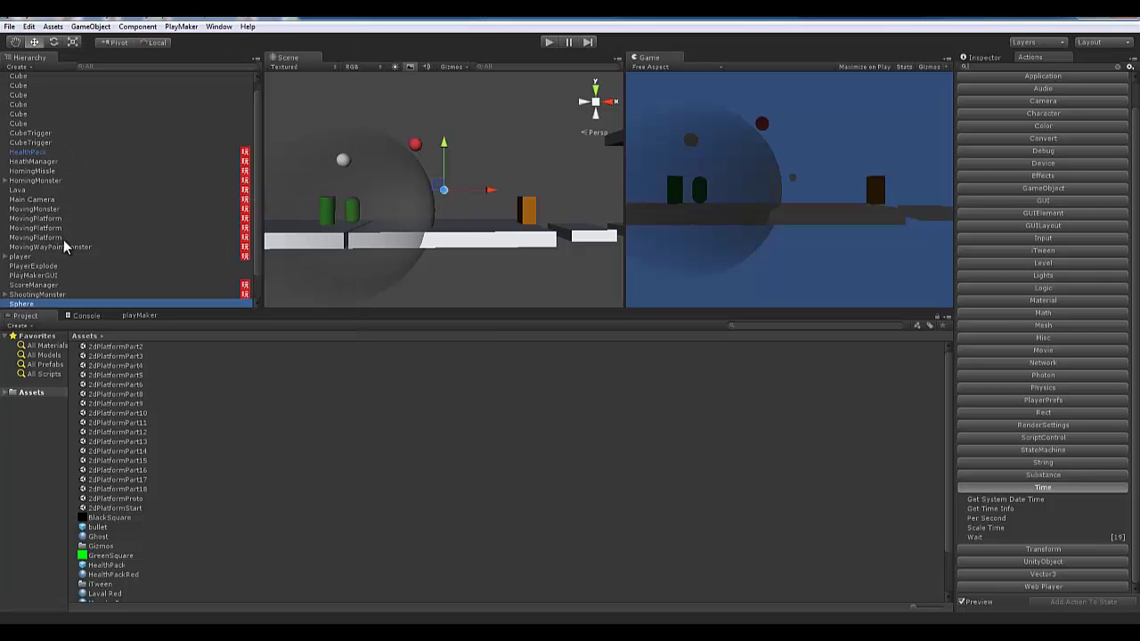
Bring the Inspector into view and set the new sphere's position to X 0, Y 0, Z 0
left_click_drag(985, 58, 1021, 74)
left_click_drag(937, 22, 1002, 48)
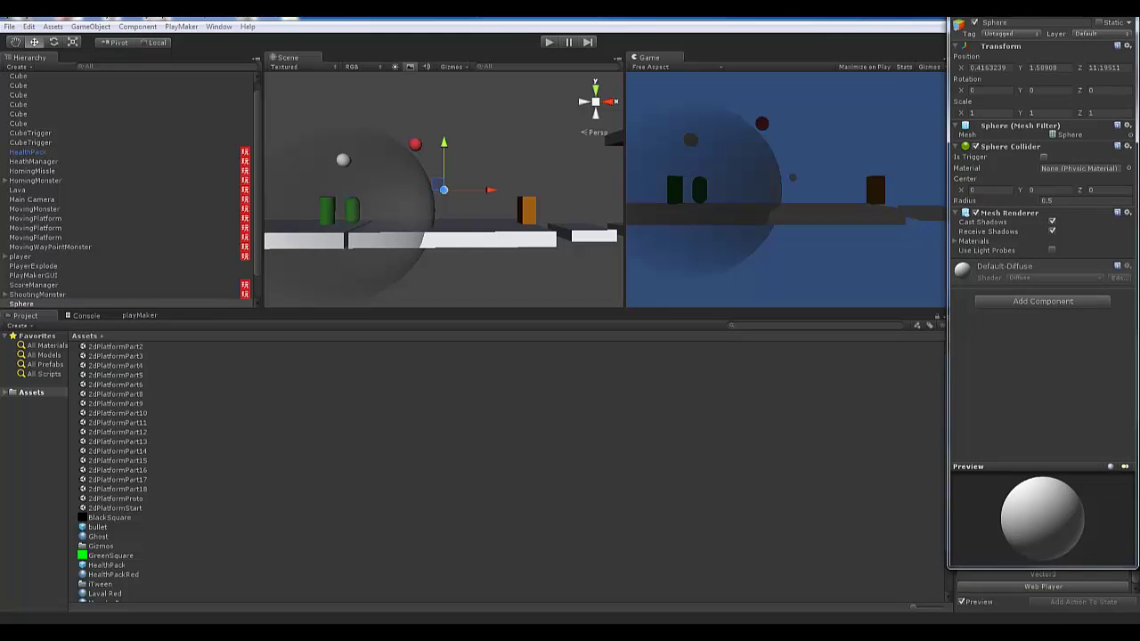
left_click(1014, 114)
type("0")
left_click(1065, 114)
type("0")
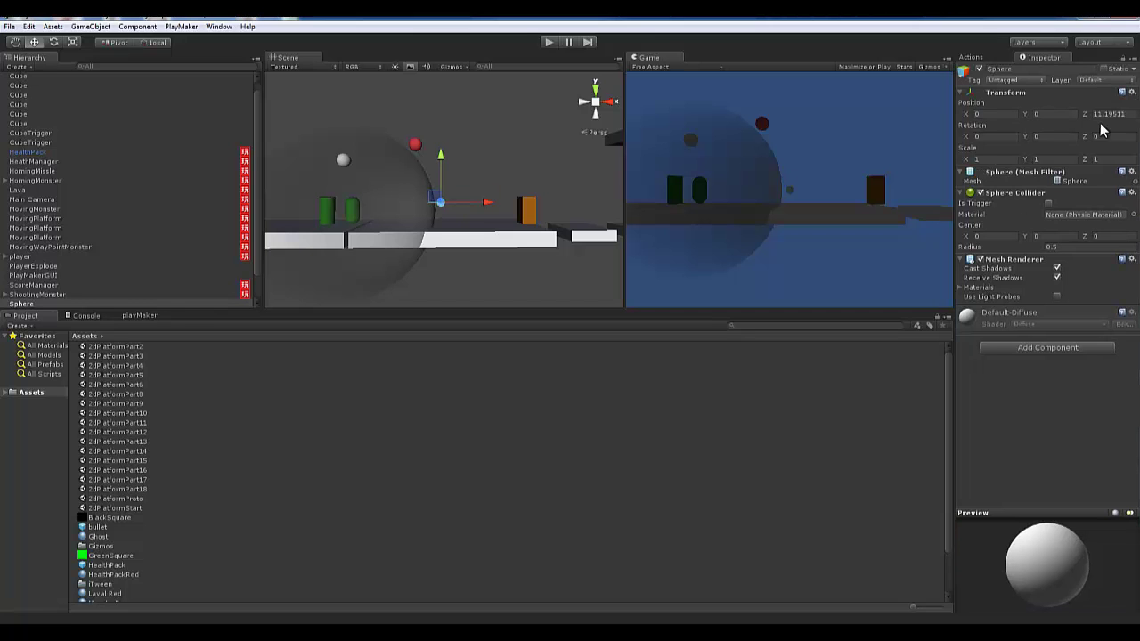
type("0")
key("Return")
Scale the sphere up uniformly in the scene to about 4.15 on every axis
left_click(455, 155)
left_click(442, 210)
key("r")
left_click_drag(444, 213, 1016, 124)
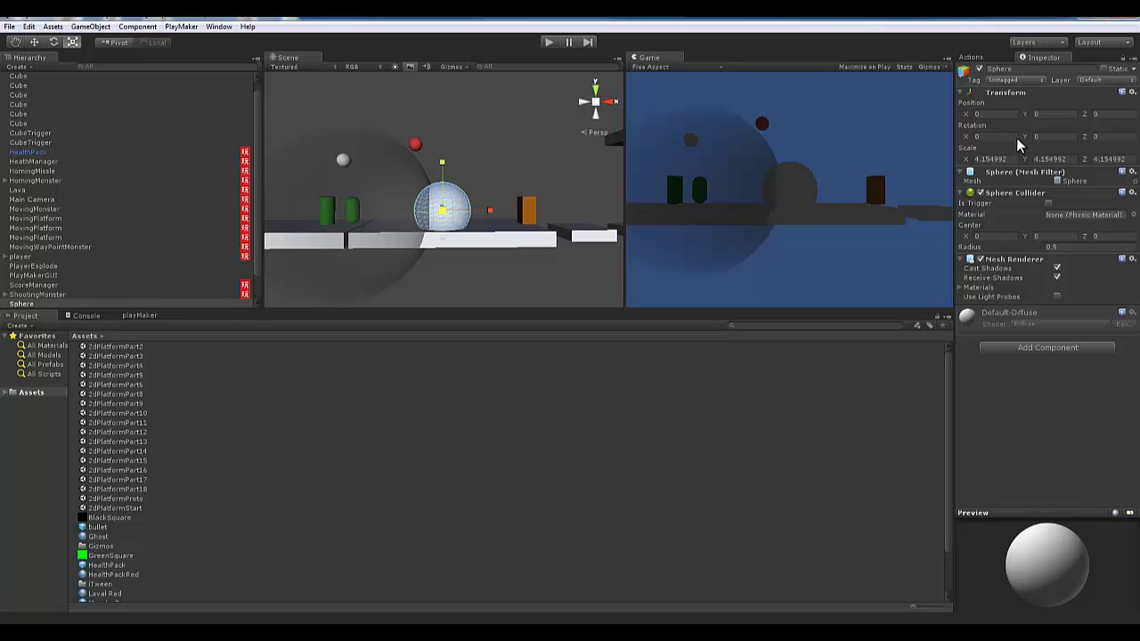
Set the sphere's scale to 8 on the X, Y and Z axes
left_click(1016, 159)
type("8")
left_click(1050, 159)
type("8")
left_click(1114, 159)
type("8")
key("Return")
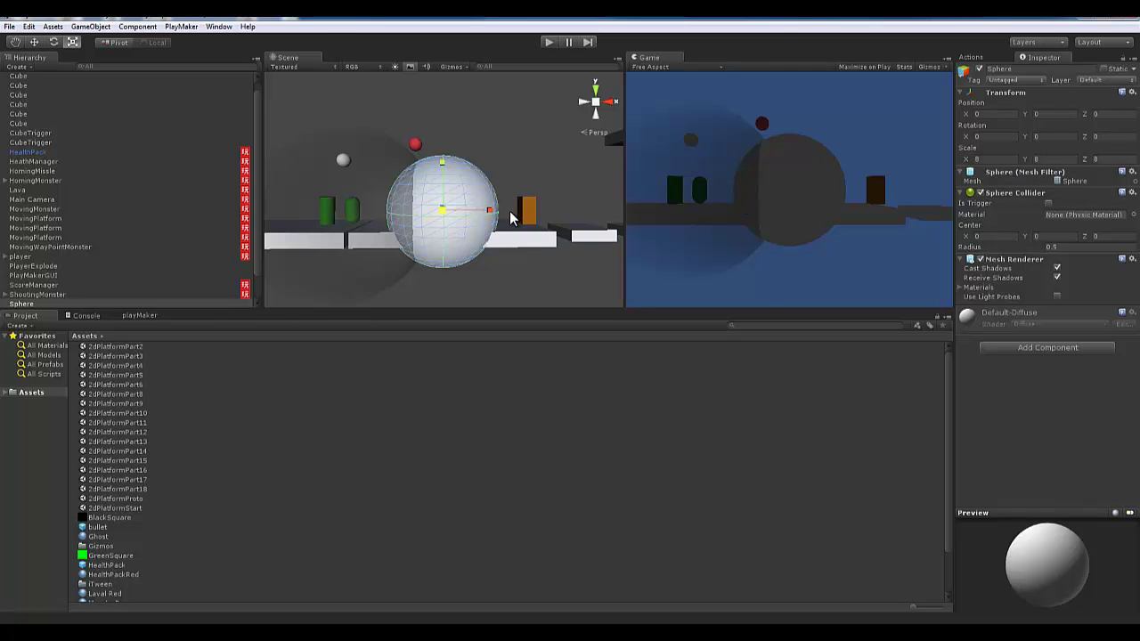
left_click(486, 115)
left_click_drag(427, 232, 464, 243, "alt")
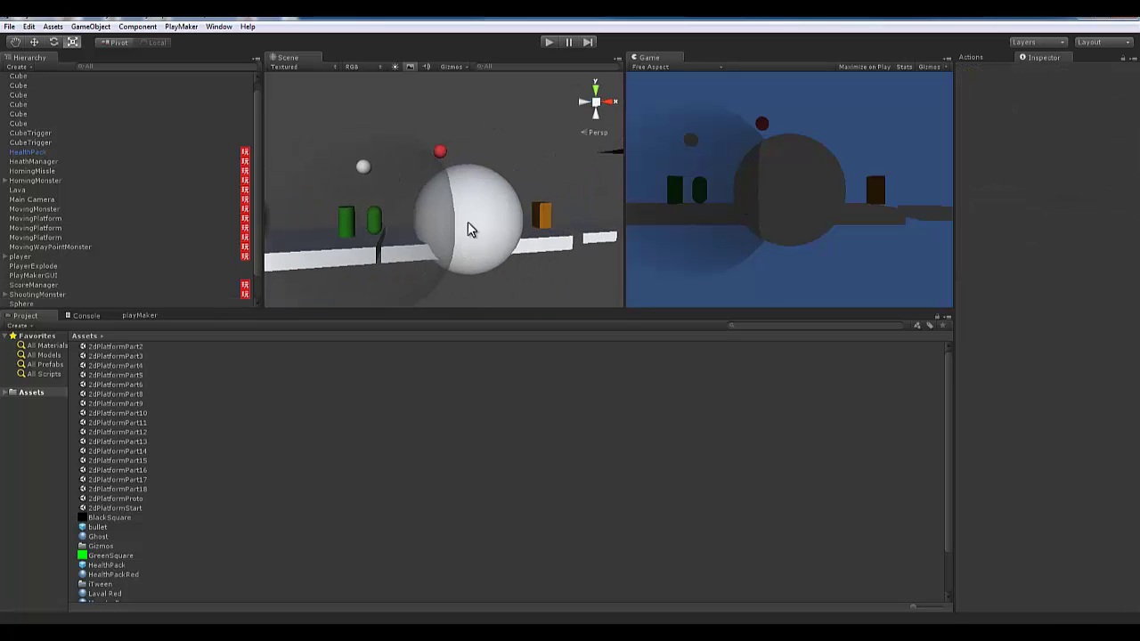
left_click(463, 241)
left_click_drag(463, 204, 434, 204, "alt")
Create a new material in the project's Assets folder and name it Boss
scroll(136, 530, "down", 3)
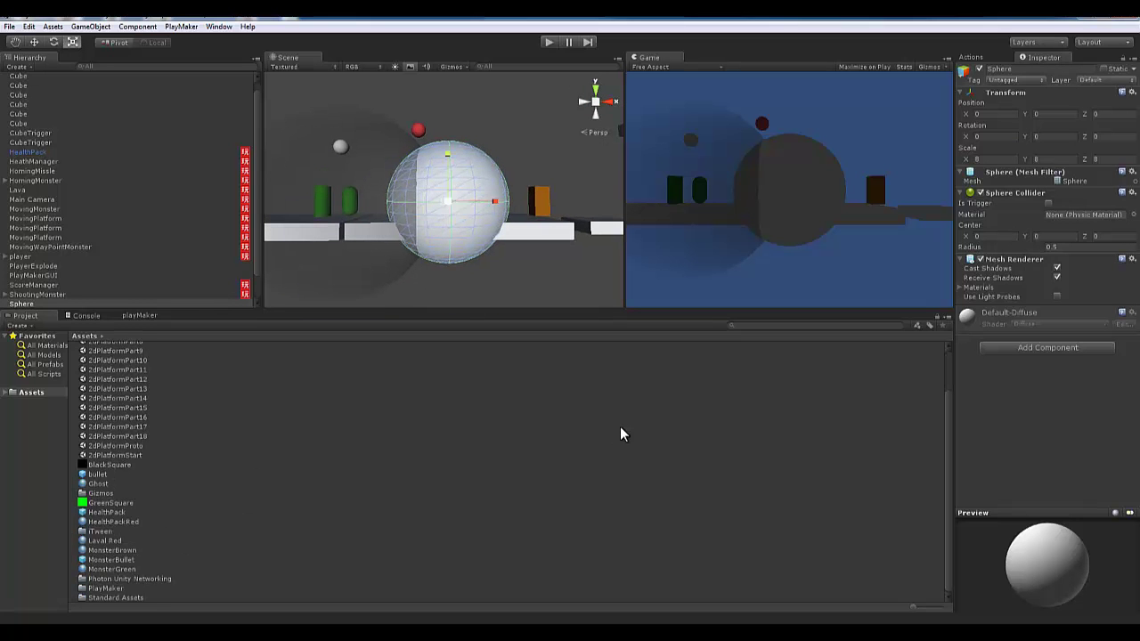
right_click(176, 402)
mouse_move(211, 411)
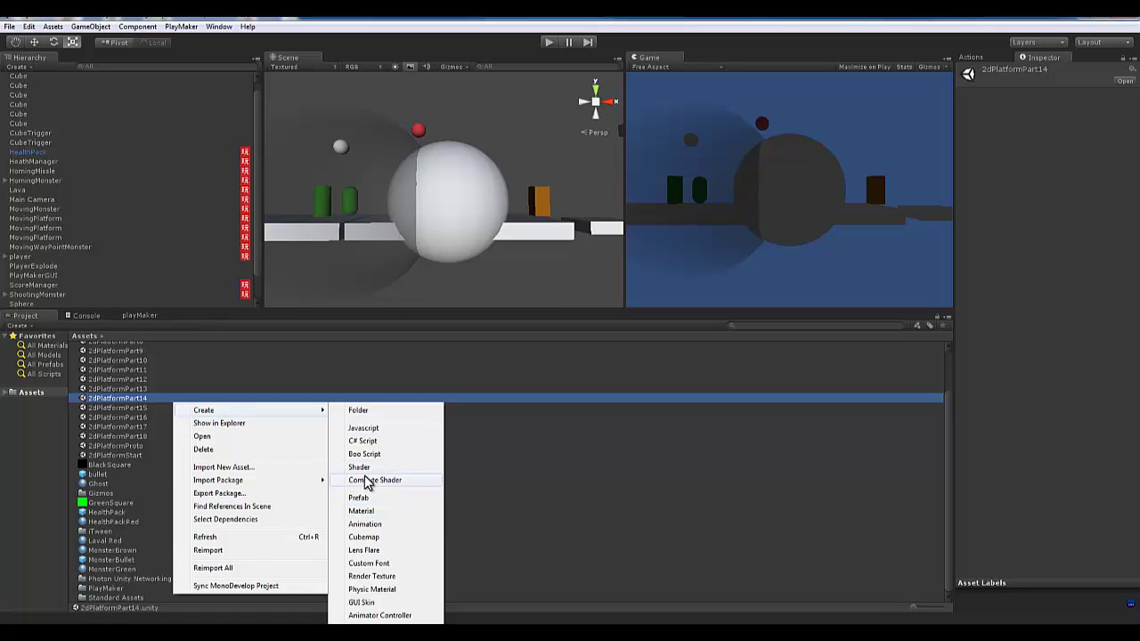
left_click(361, 510)
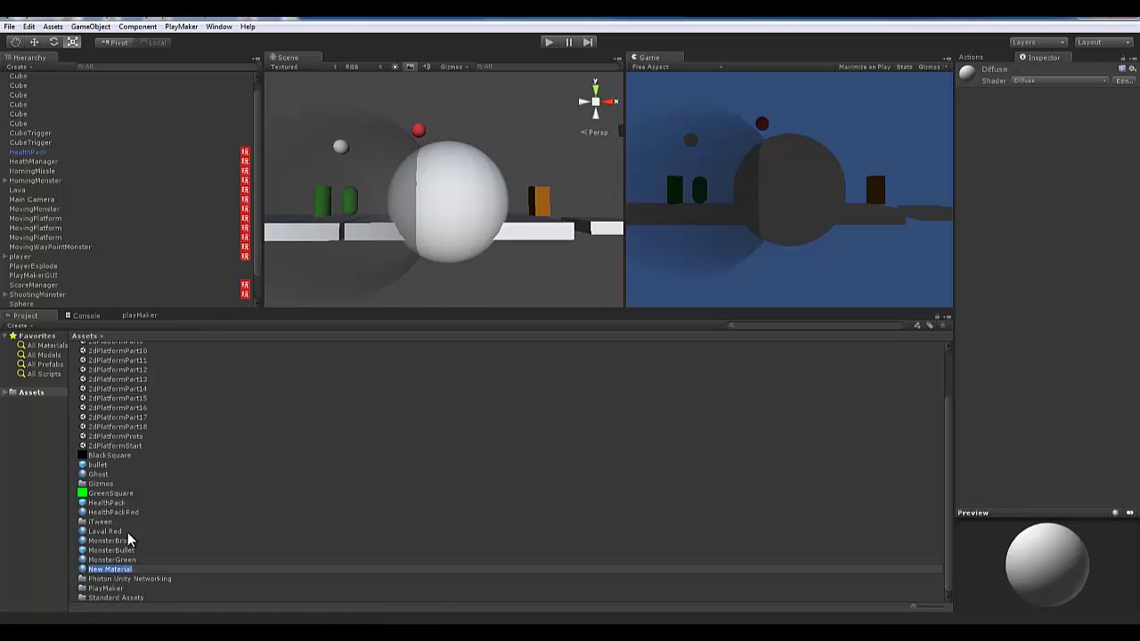
type("Boss")
key("Return")
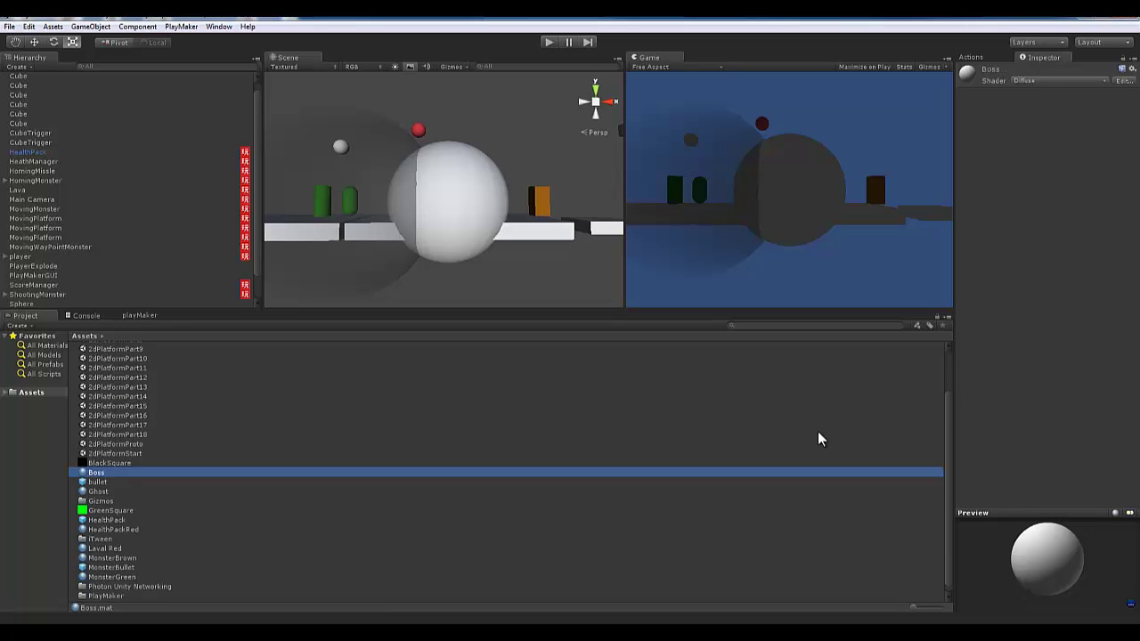
Set the Boss material's main color to bright yellow and apply the material to the large sphere
left_click(101, 482)
left_click(98, 473)
left_click(1040, 82)
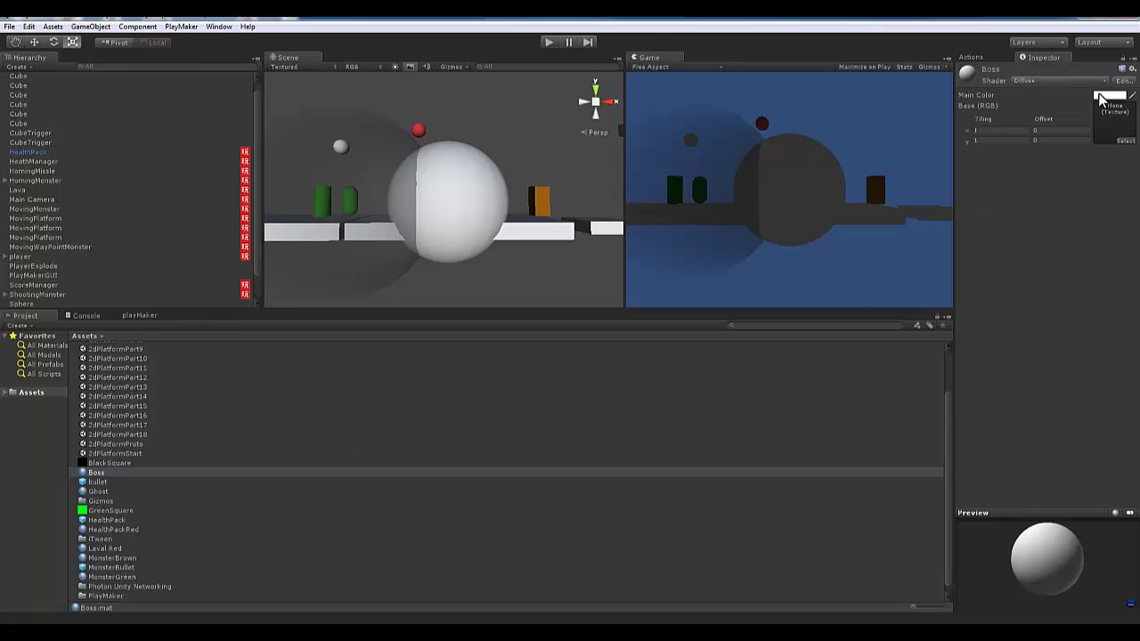
left_click(1107, 95)
left_click(108, 131)
left_click(95, 119)
left_click_drag(98, 120, 88, 58)
left_click(112, 13)
left_click_drag(108, 472, 458, 227)
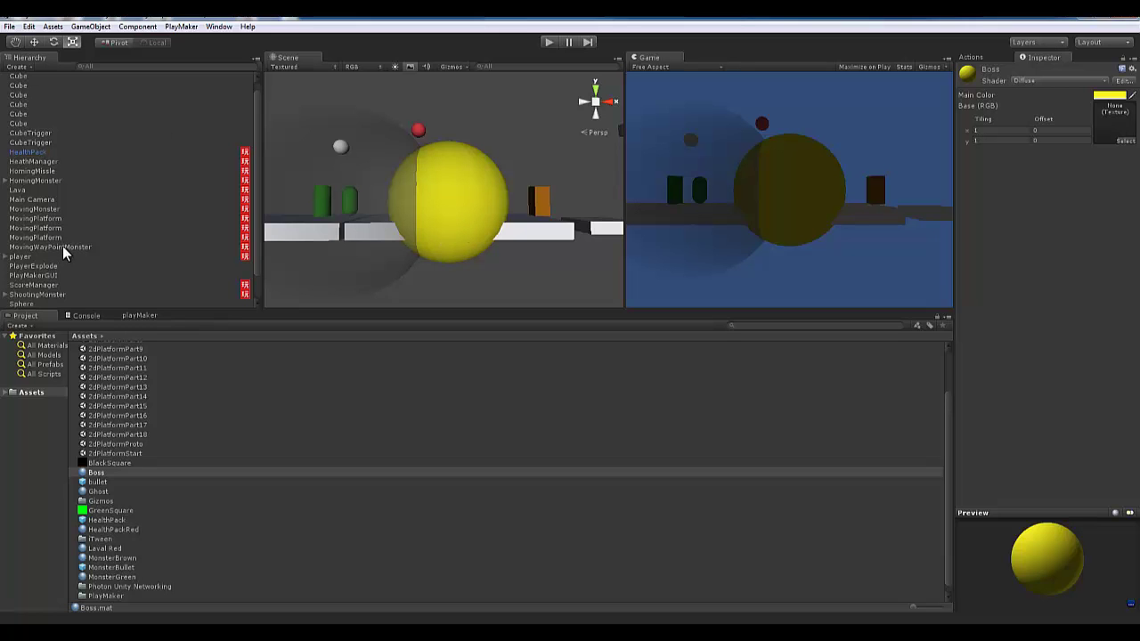
Rename the yellow sphere object as Boss
left_click(18, 304)
left_click(1018, 69)
key("ctrl+a")
type("Boss")
key("Return")
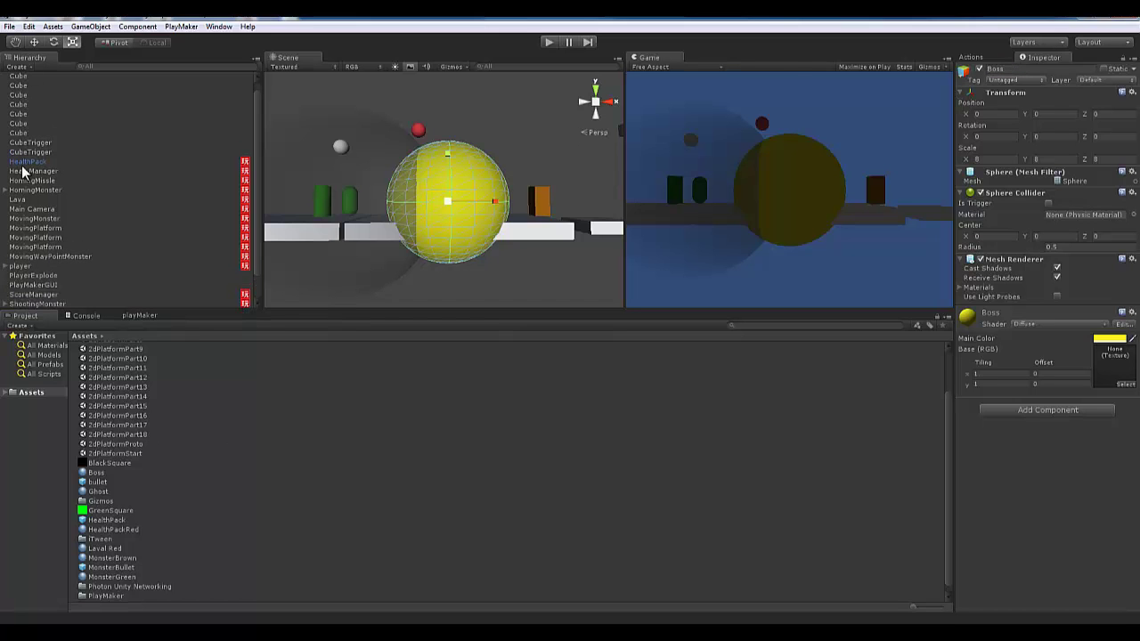
scroll(75, 220, "down", 1)
scroll(71, 230, "up", 2)
left_click(18, 86)
left_click(18, 78)
left_click(512, 138)
left_click(448, 186)
scroll(107, 426, "up", 2)
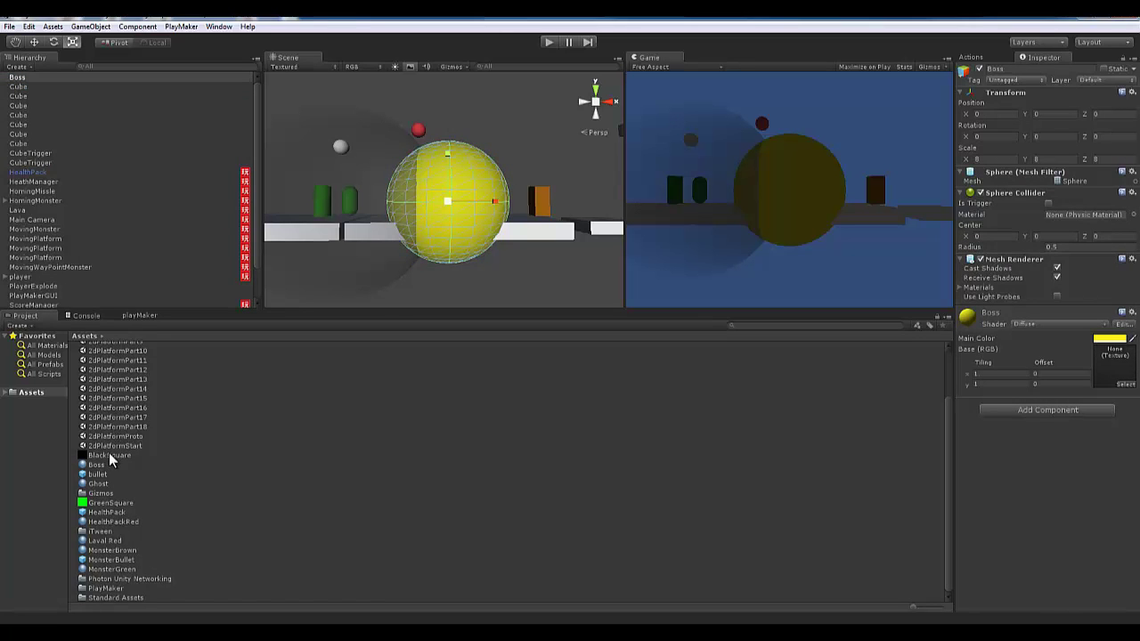
left_click(484, 130)
left_click(426, 237)
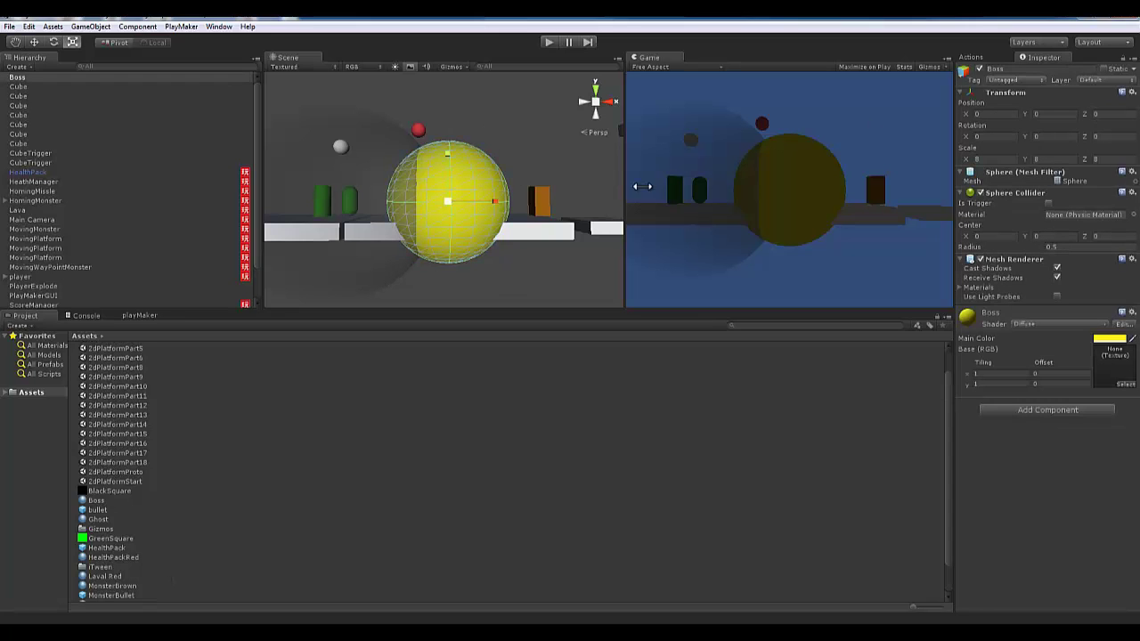
left_click(512, 108)
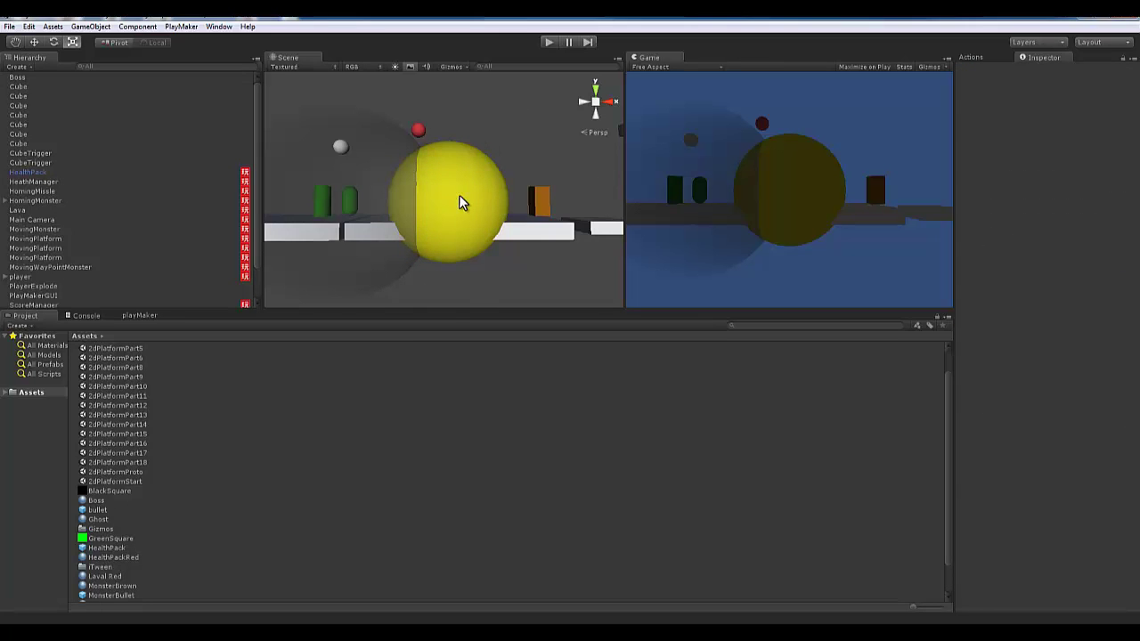
left_click(449, 203)
Create an empty game object and name it BossBulletSpawn
left_click(90, 26)
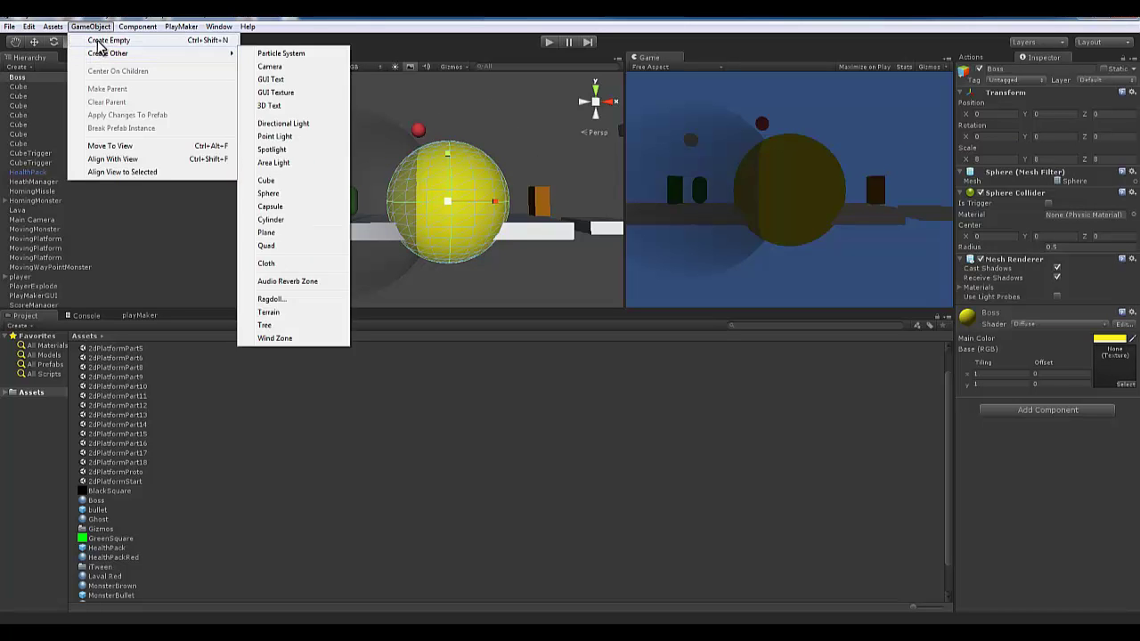
left_click(99, 40)
left_click(1007, 68)
type("Boss")
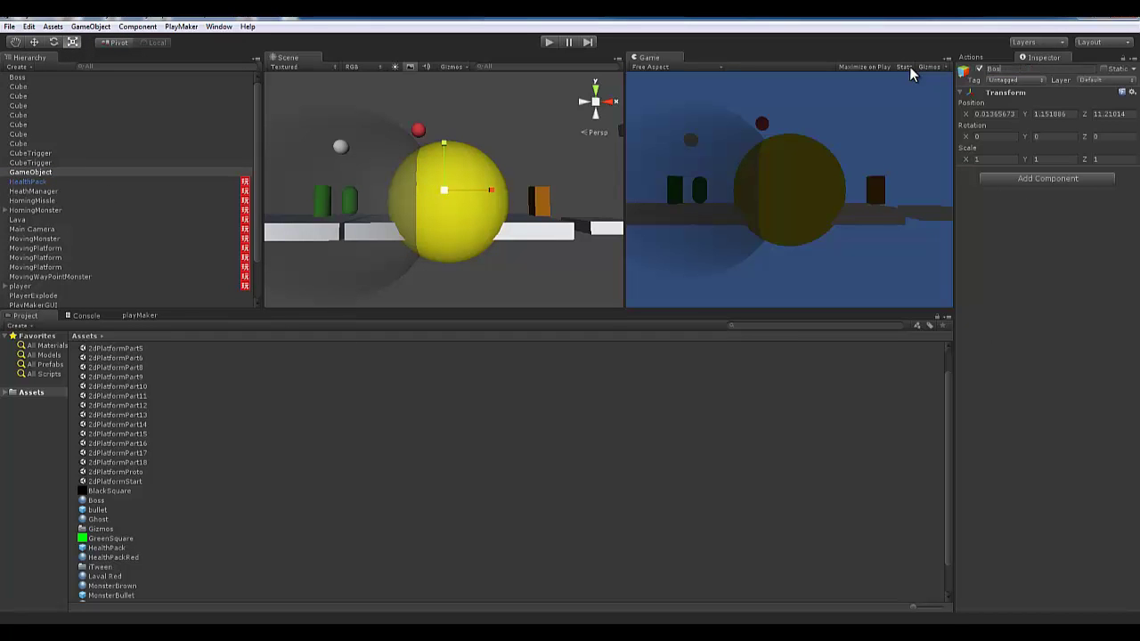
type("BulletSpawn")
key("Return")
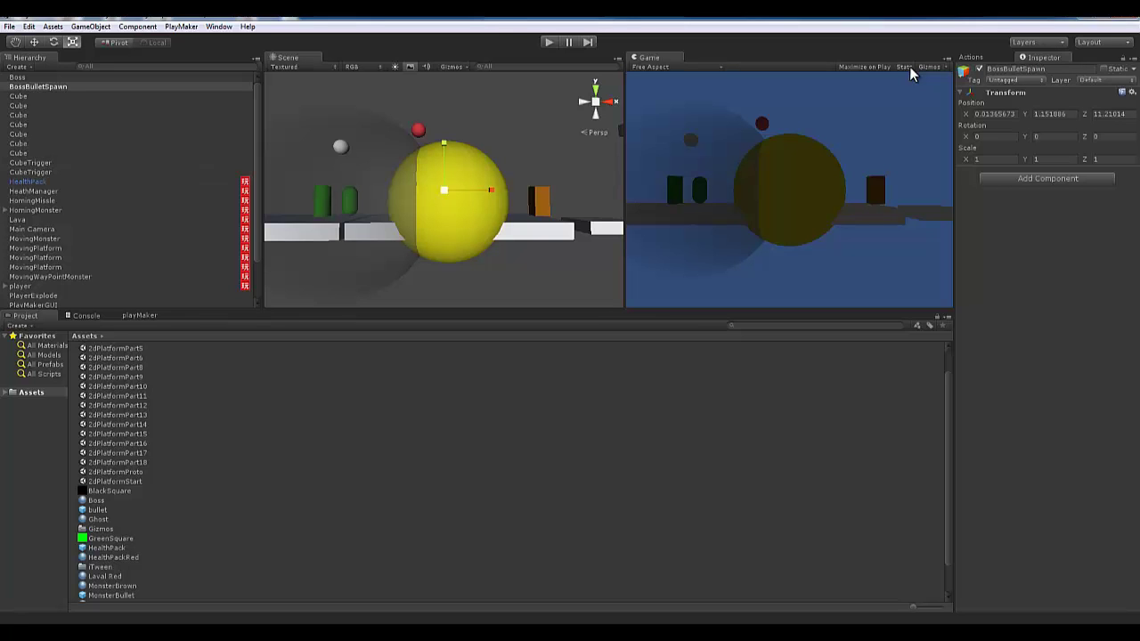
Set the BossBulletSpawn object's position to X 0, Y 0, Z 0
left_click(1012, 114)
type("0")
left_click(1074, 114)
type("0")
left_click(1109, 114)
type("0")
Make BossBulletSpawn a child of the Boss object and expand Boss in the object hierarchy
left_click_drag(33, 89, 21, 78)
left_click(12, 79)
left_click(6, 79)
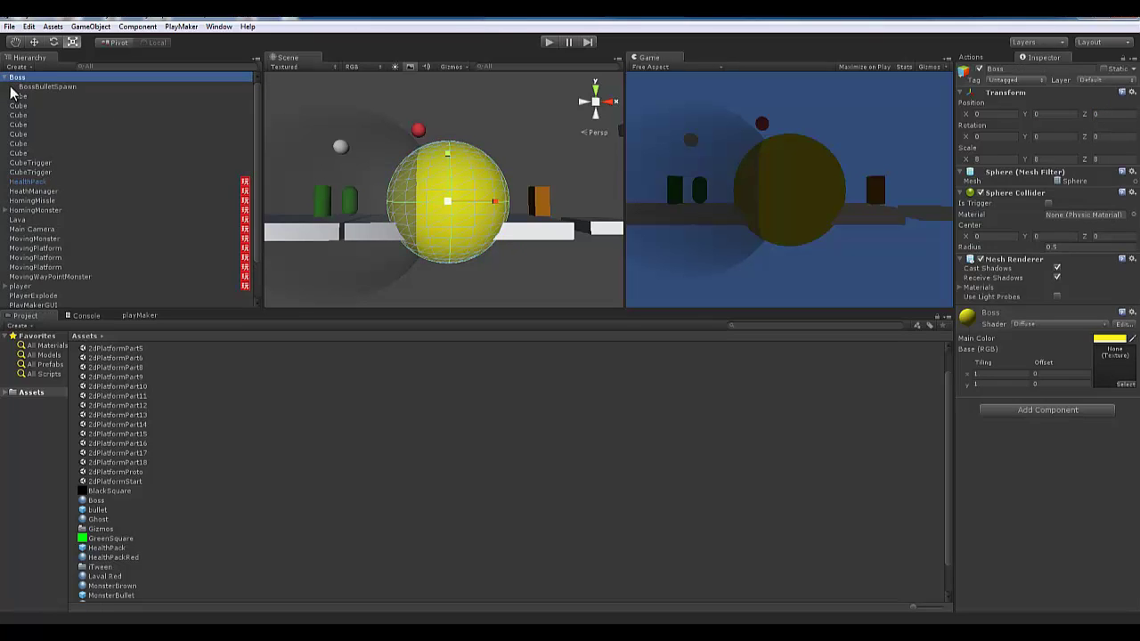
Move BossBulletSpawn along the X axis to just outside the Boss sphere, at a local X position of about -0.67
left_click(40, 87)
key("w")
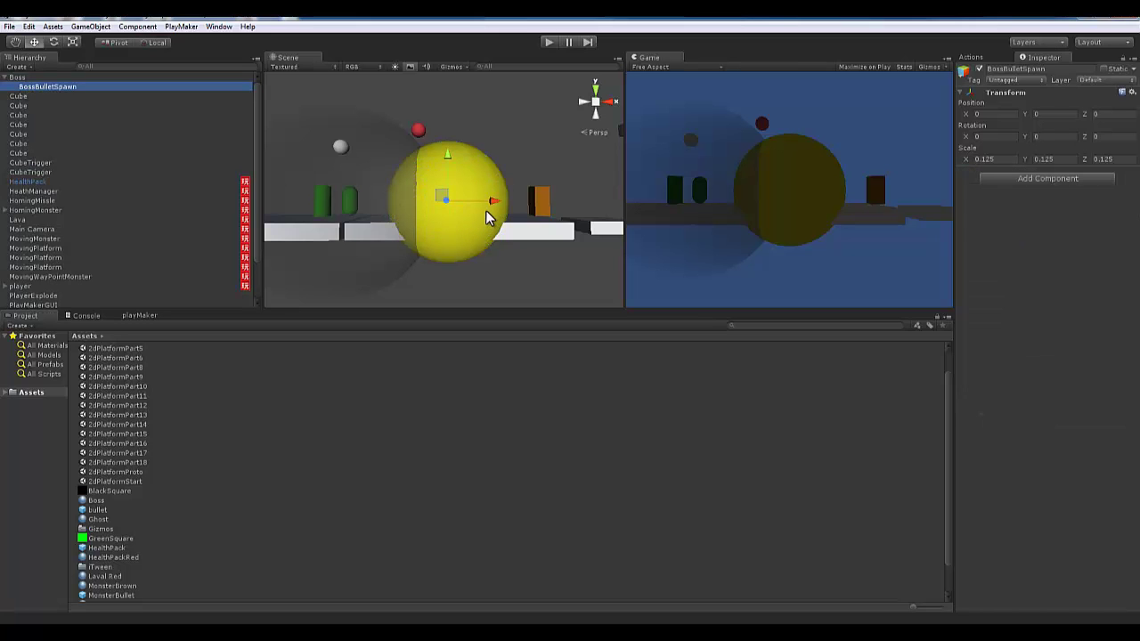
left_click_drag(494, 203, 413, 190)
key("f")
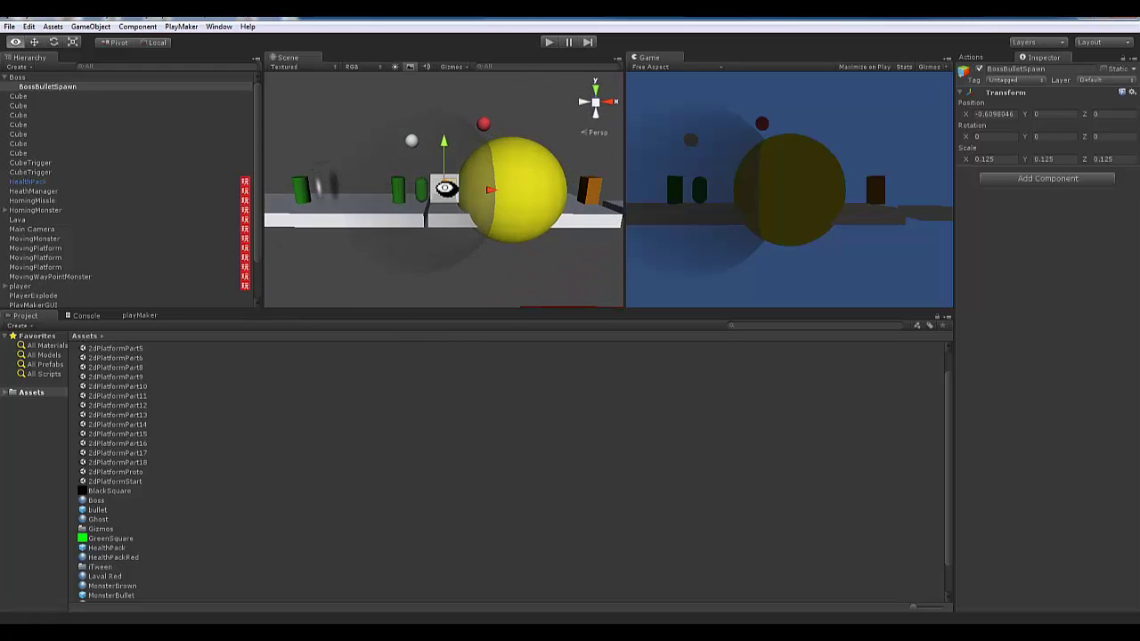
mouse_move(487, 189)
left_mouse_down()
mouse_move(455, 188)
mouse_move(478, 195)
left_mouse_up()
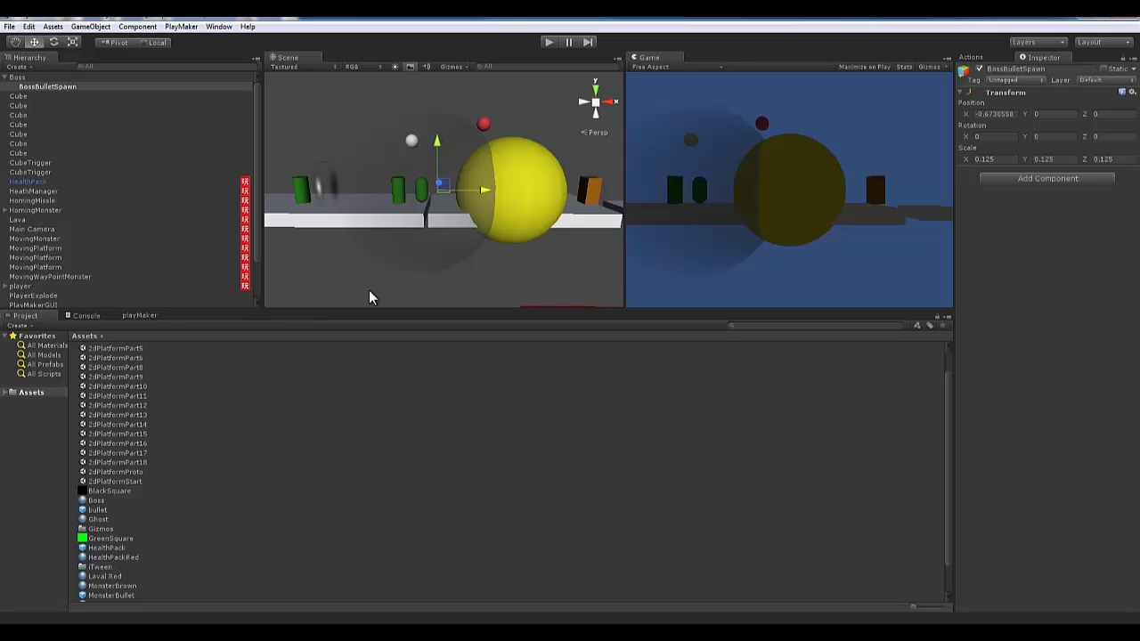
Examine the level's platforms and the open area around them in relation to the Boss sphere
left_click(18, 77)
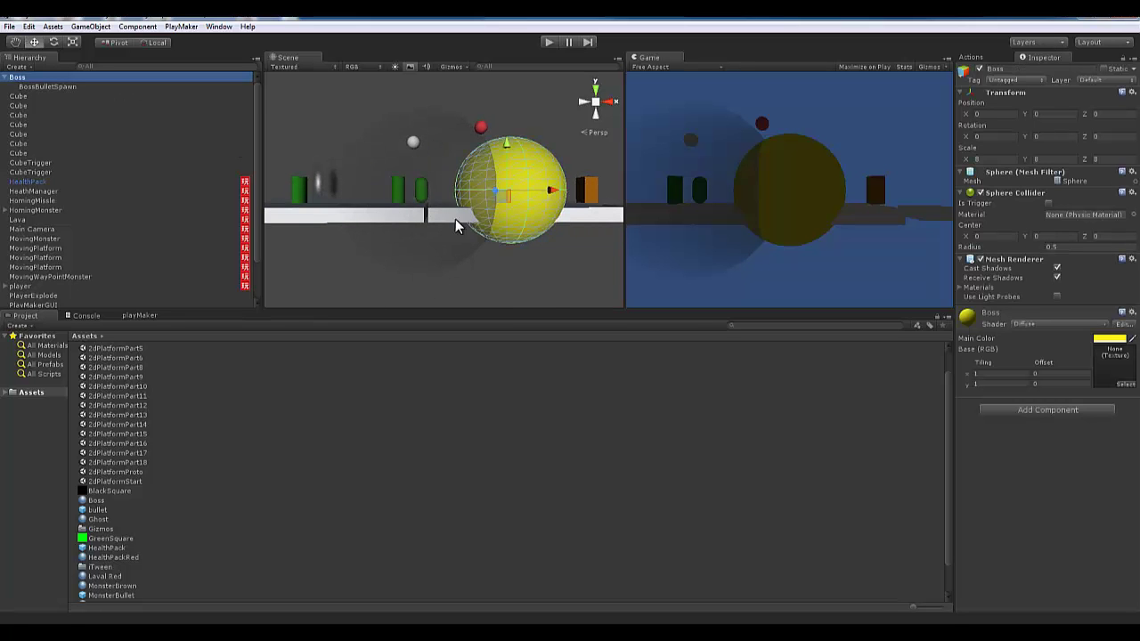
scroll(465, 230, "down", 6)
mouse_move(493, 225)
left_mouse_down("alt")
mouse_move(473, 228)
mouse_move(511, 235)
mouse_move(473, 232)
left_mouse_up("alt")
middle_click_drag(473, 233, 519, 256)
left_click_drag(520, 256, 427, 232, "alt")
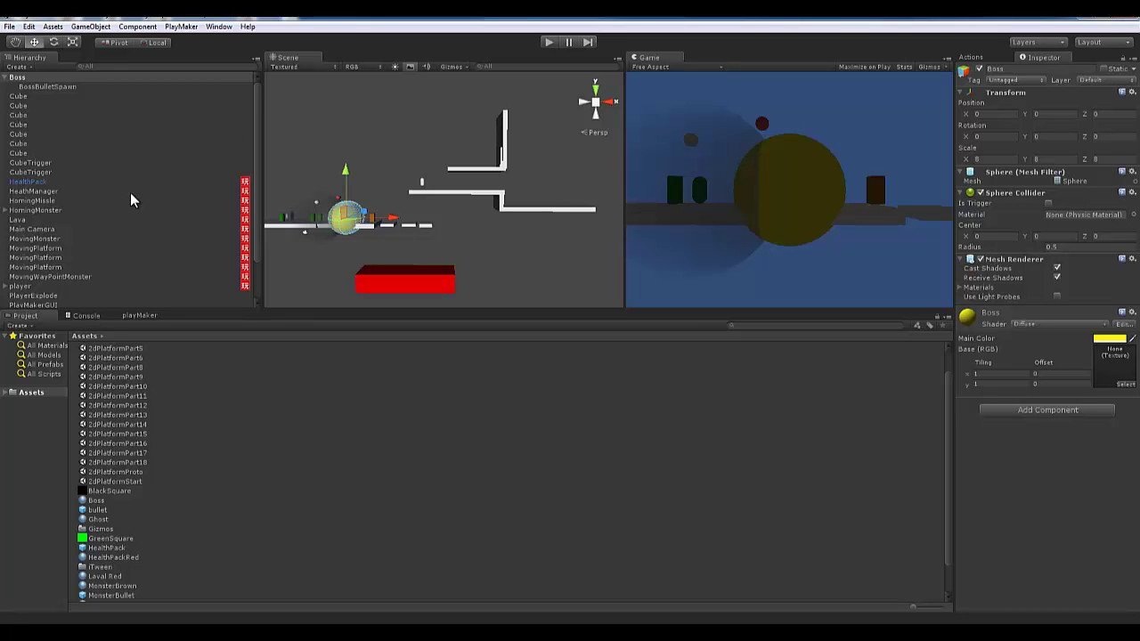
middle_click_drag(541, 183, 426, 237)
scroll(482, 180, "up", 4)
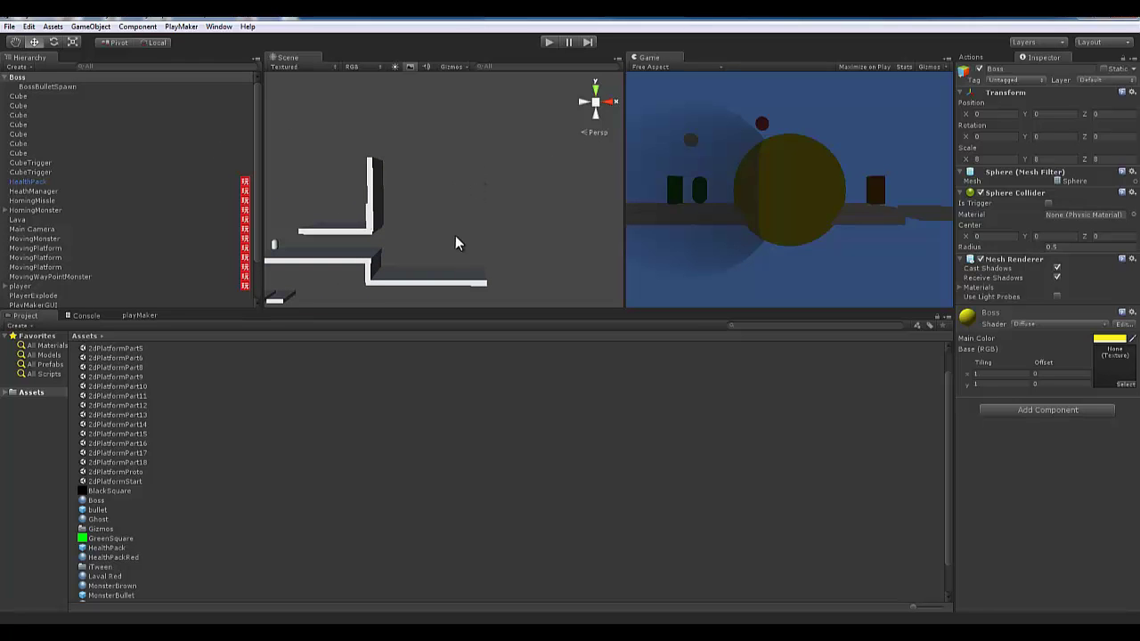
middle_click_drag(519, 234, 498, 143)
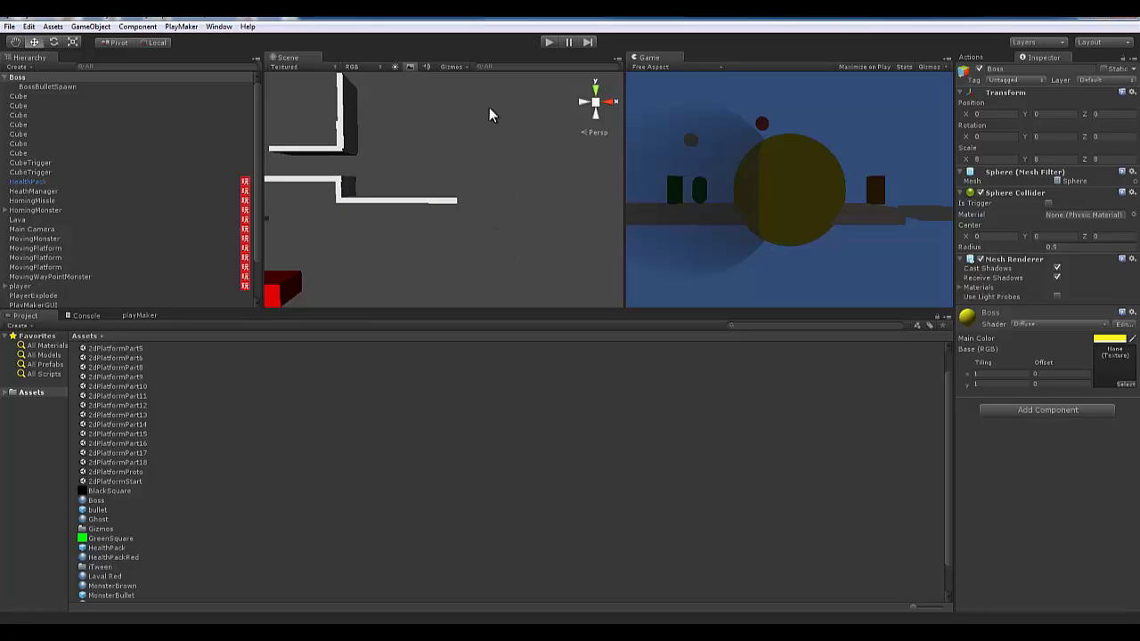
middle_click_drag(330, 220, 533, 201)
scroll(383, 175, "up", 2)
left_click(342, 129)
scroll(329, 167, "up", 1)
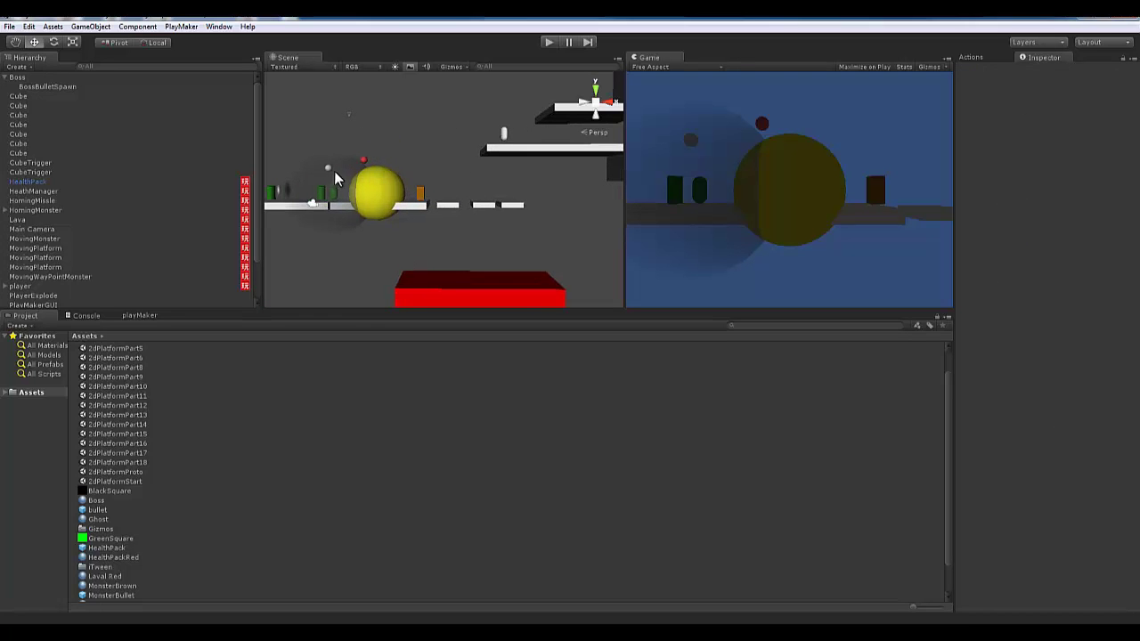
Open the playMaker editor and add an FSM to the BossBulletSpawn object
left_click(373, 189)
left_click(144, 316)
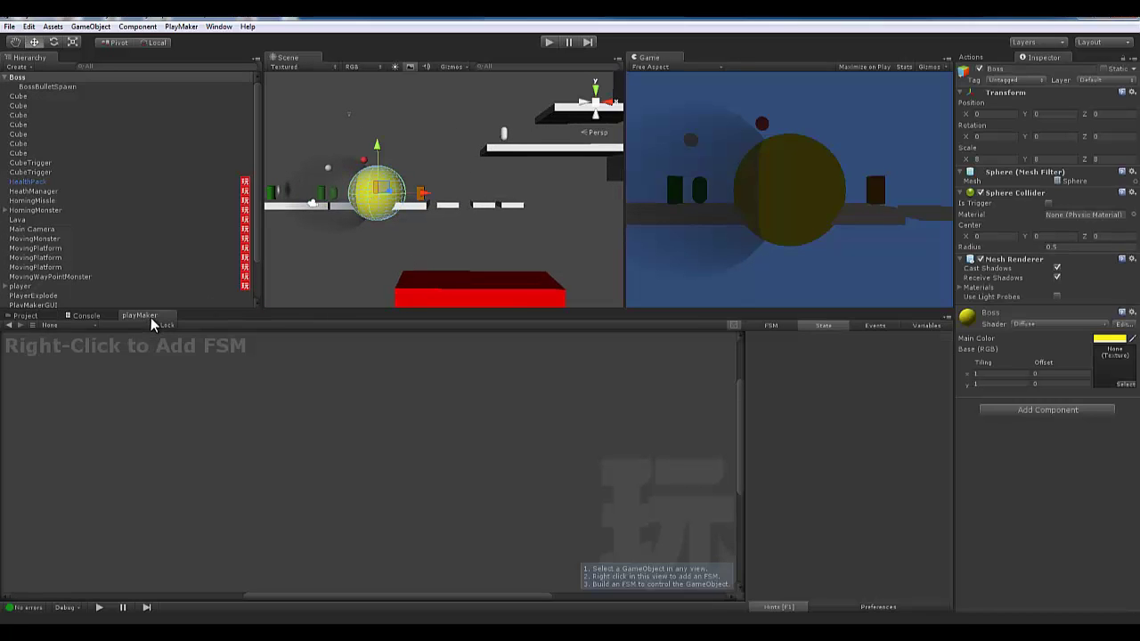
left_click_drag(355, 223, 499, 187, "alt")
left_click(47, 87)
left_click(16, 78)
left_click_drag(348, 216, 405, 267, "alt")
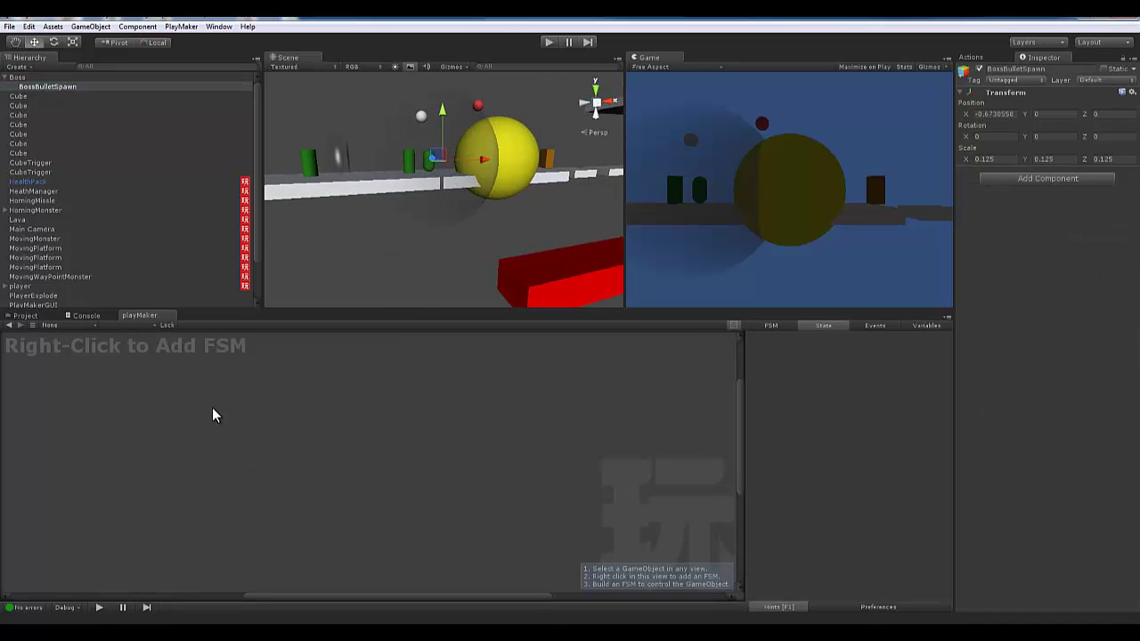
right_click(213, 413)
left_click(236, 412)
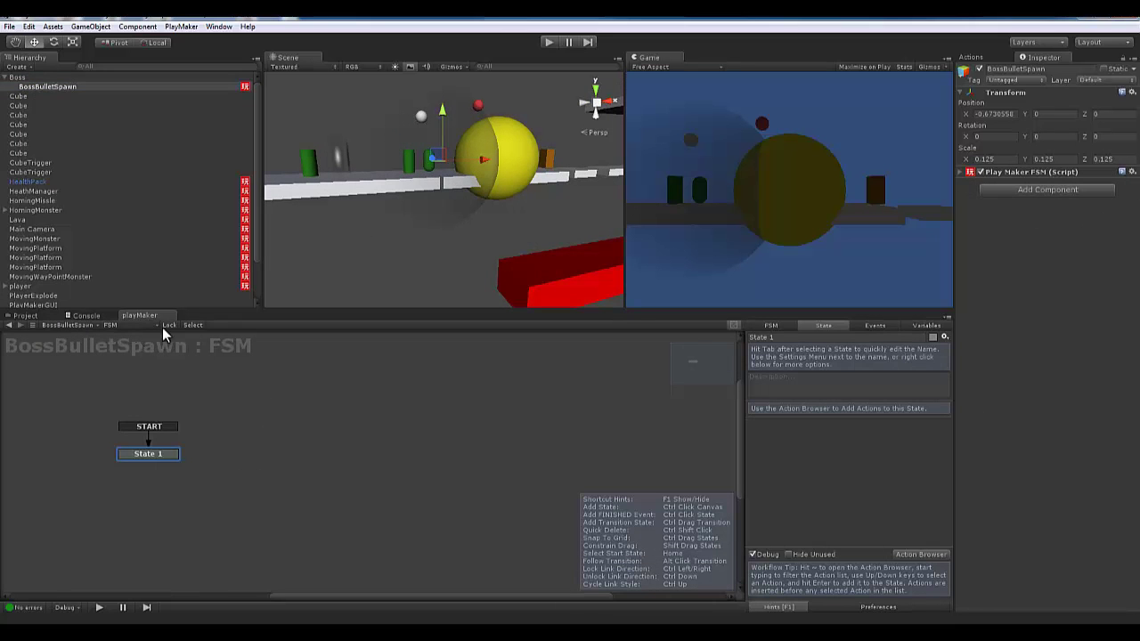
Name the FSM on BossBulletSpawn BoosMovement
left_click(959, 172)
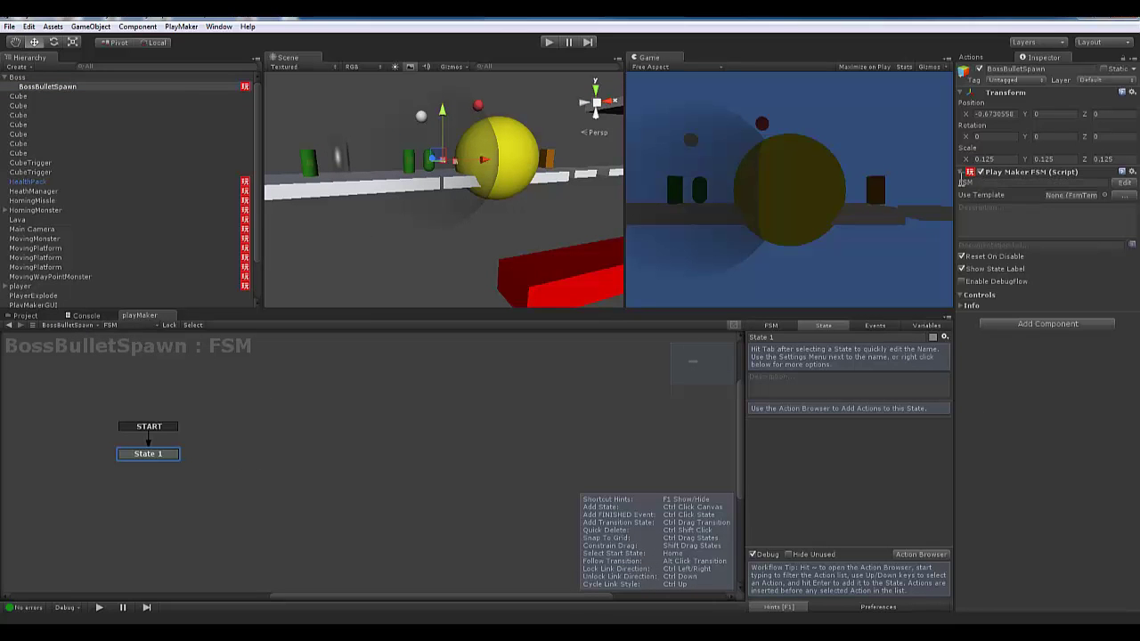
left_click(1012, 183)
type("BoosMi")
key("BackSpace")
key("BackSpace")
type("Movement")
key("Return")
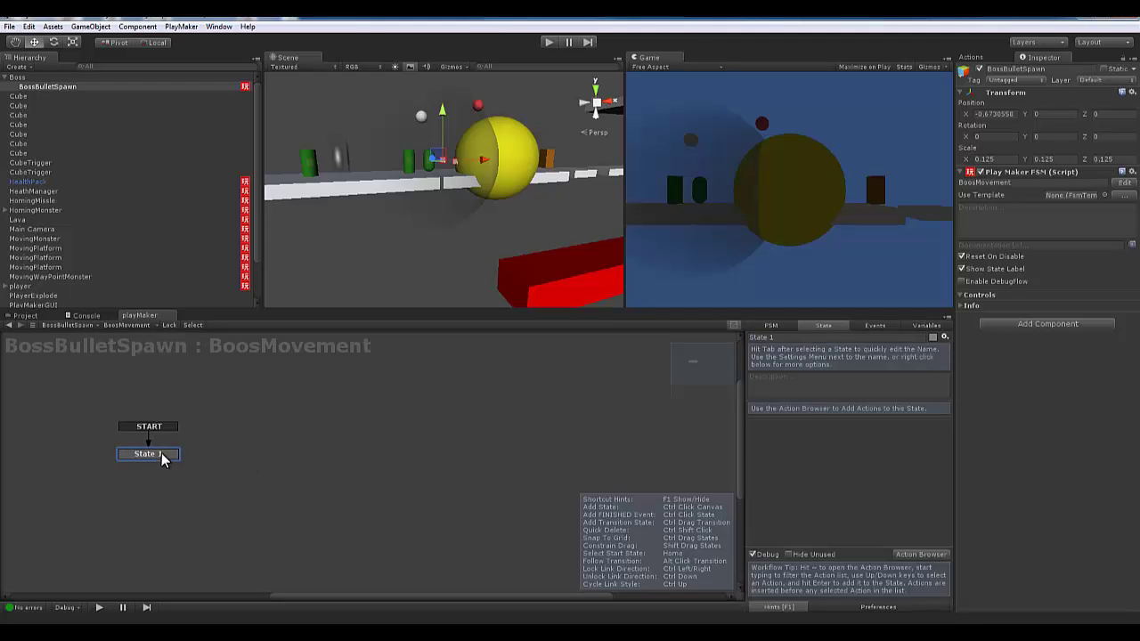
Rename the FSM's start state to StartMove
left_click(789, 340)
type("MoveStar")
key("BackSpace")
key("BackSpace")
key("BackSpace")
key("BackSpace")
key("BackSpace")
key("BackSpace")
key("BackSpace")
key("BackSpace")
type("StartMove")
left_click(324, 501)
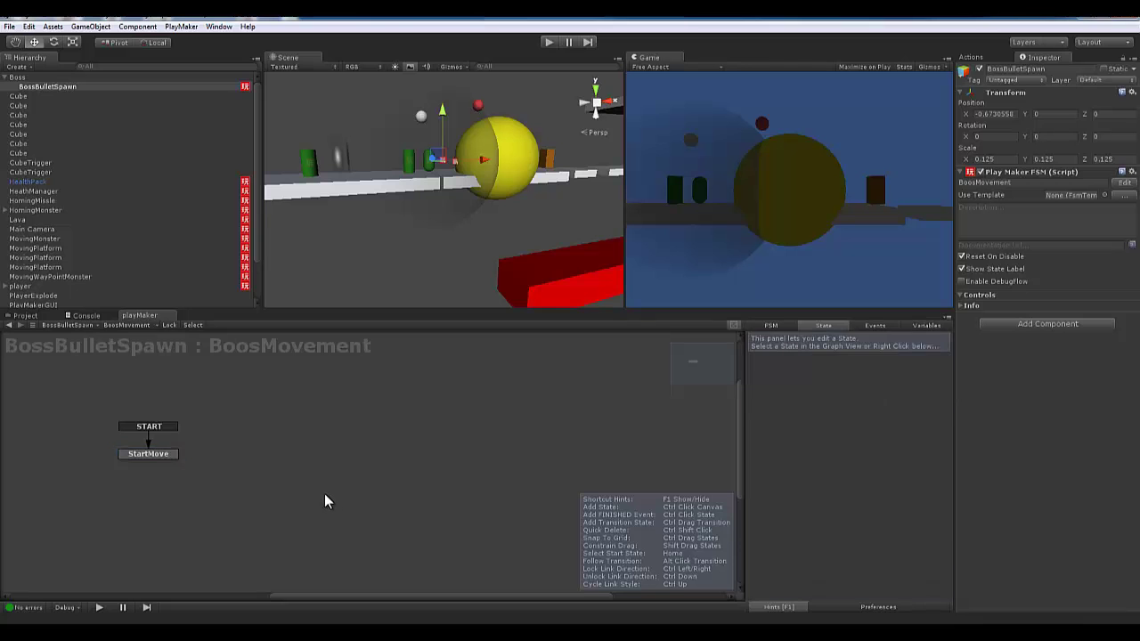
Add an event named pattern to the BoosMovement FSM
left_click(152, 456)
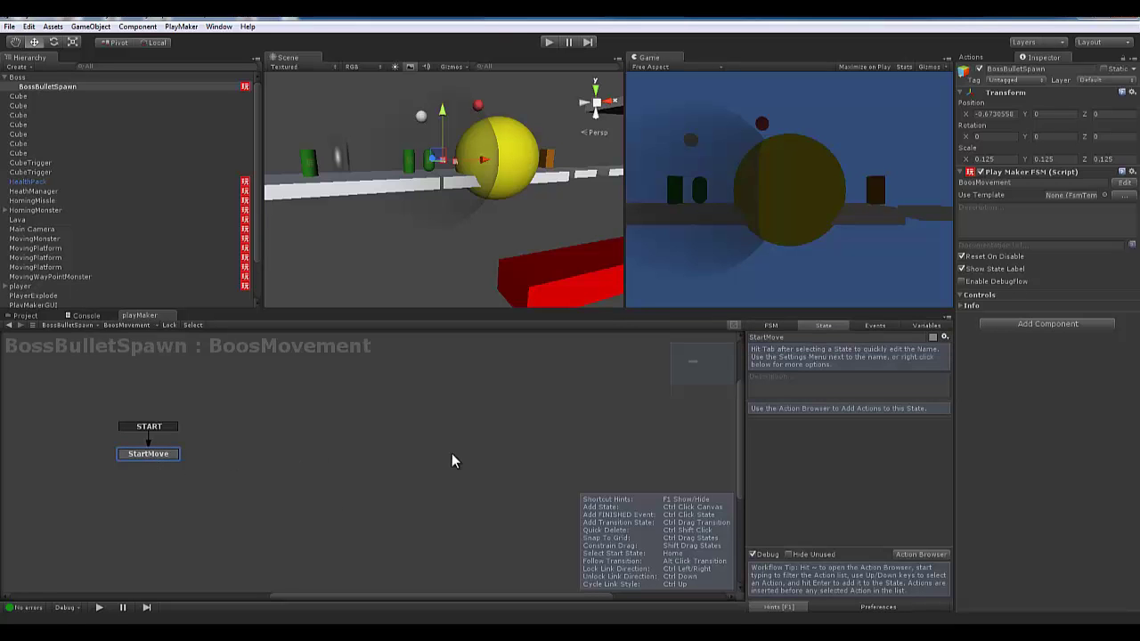
left_click(876, 327)
type("patte")
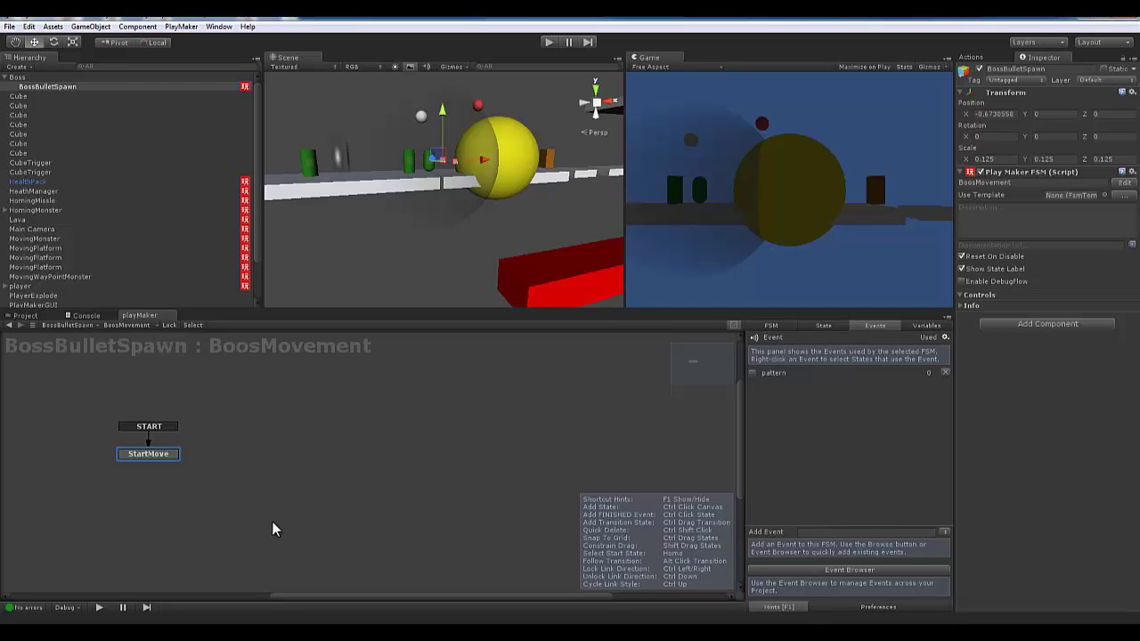
Add two new states beside StartMove and line them up with it in a row
left_click(170, 452)
right_click(247, 446)
left_click(269, 448)
right_click(357, 452)
left_click(385, 456)
left_click_drag(397, 450, 387, 447)
left_click_drag(266, 445, 256, 453)
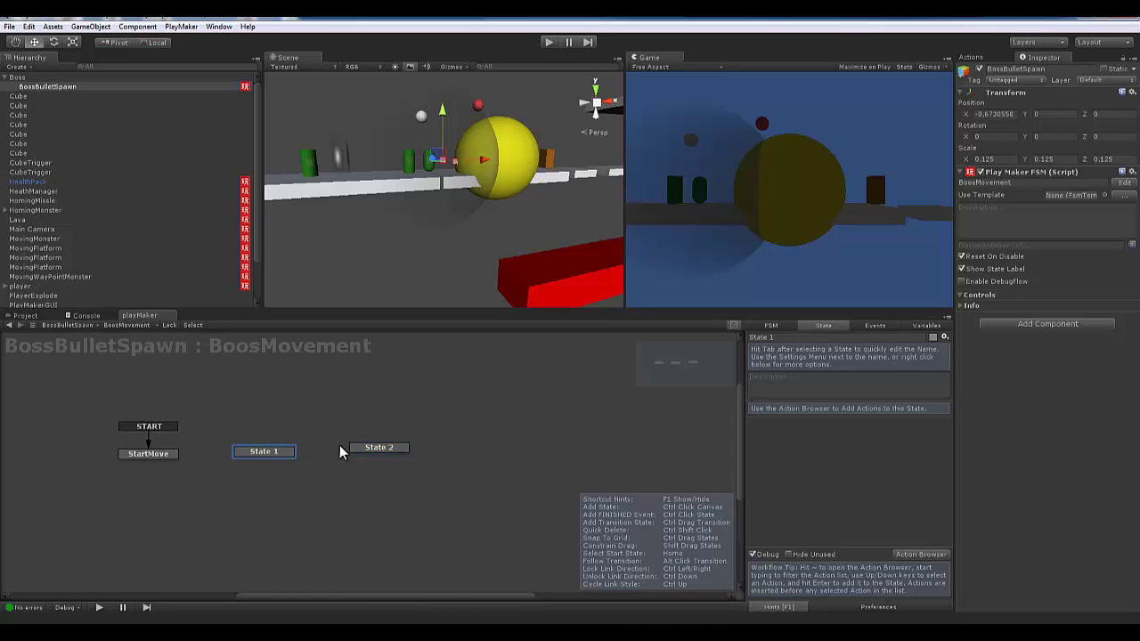
left_click_drag(374, 449, 360, 456)
Add a Translate action and a Wait action to the StartMove state
left_click(132, 456)
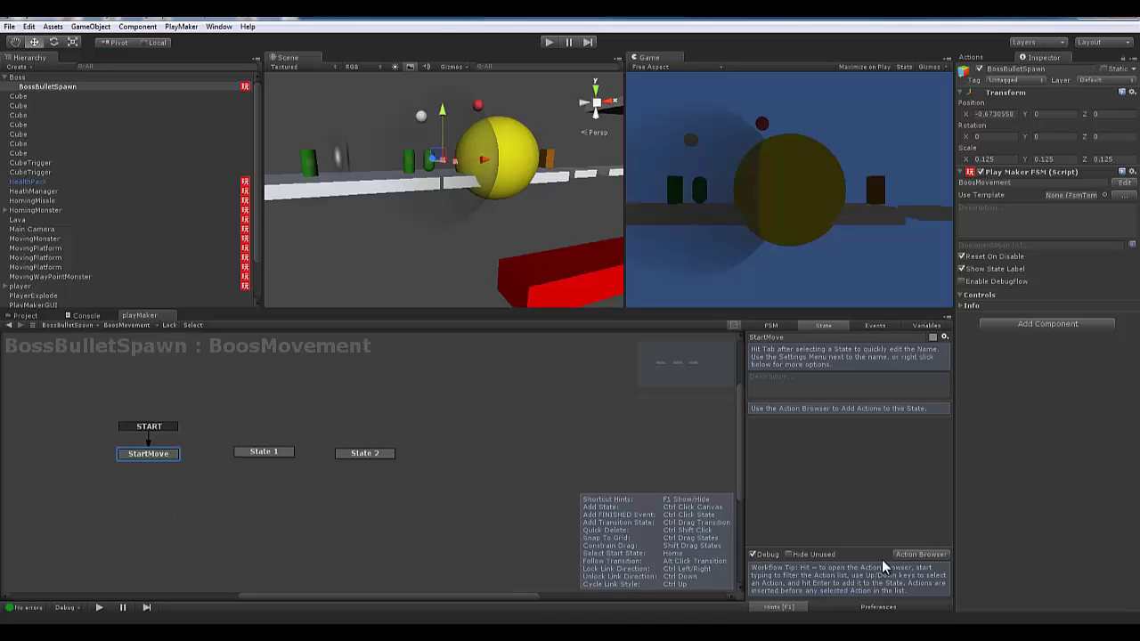
left_click(823, 410)
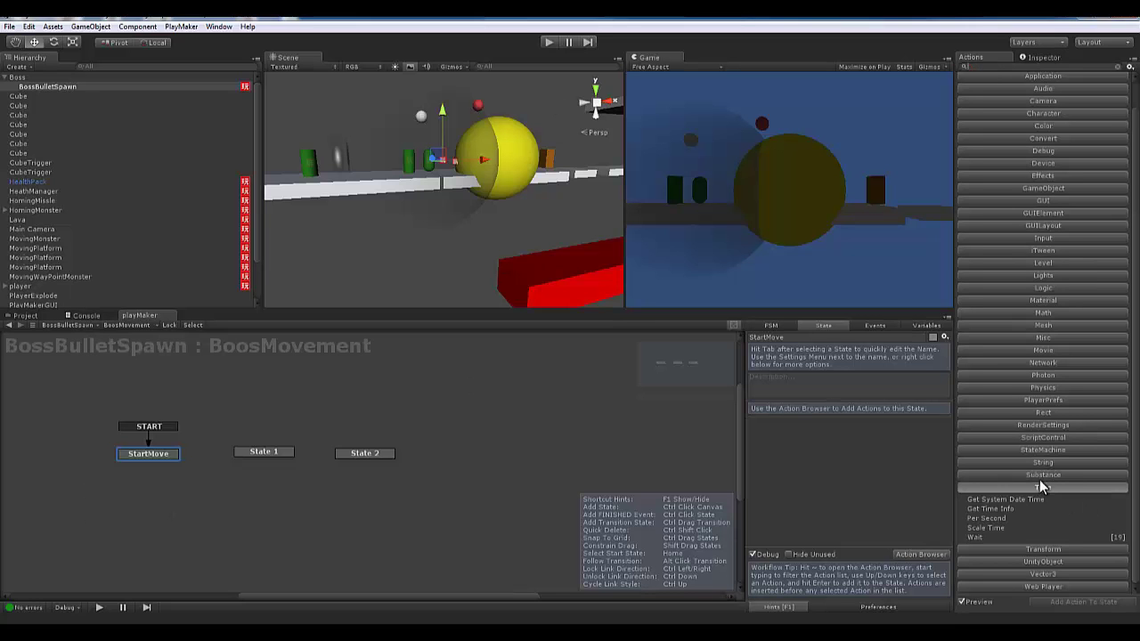
left_click(1010, 548)
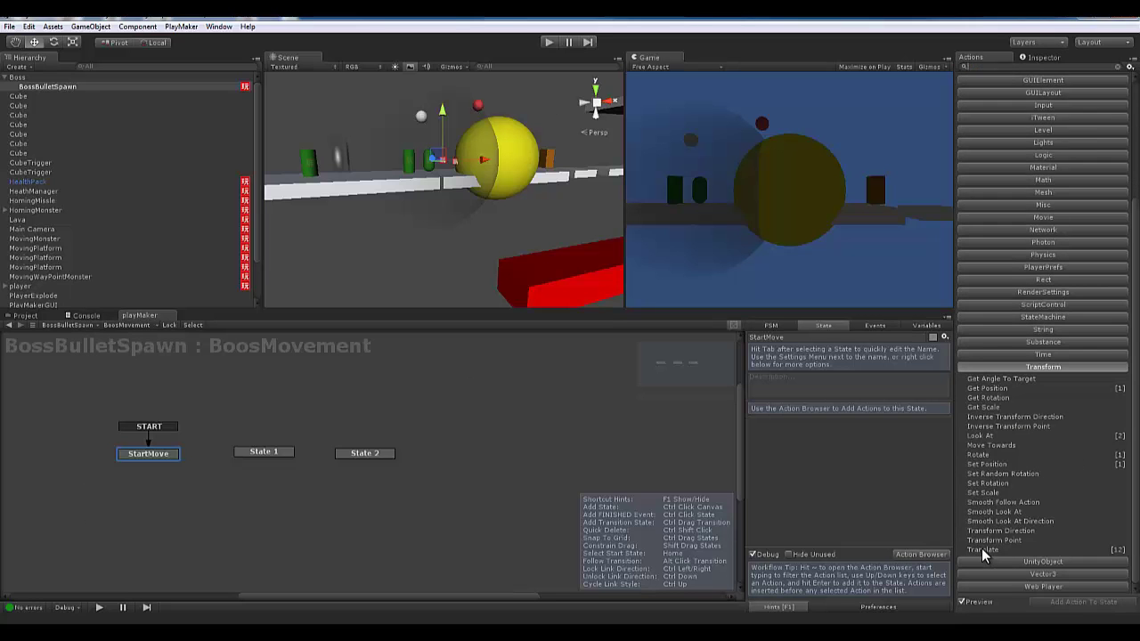
left_click(982, 548)
left_click(1066, 601)
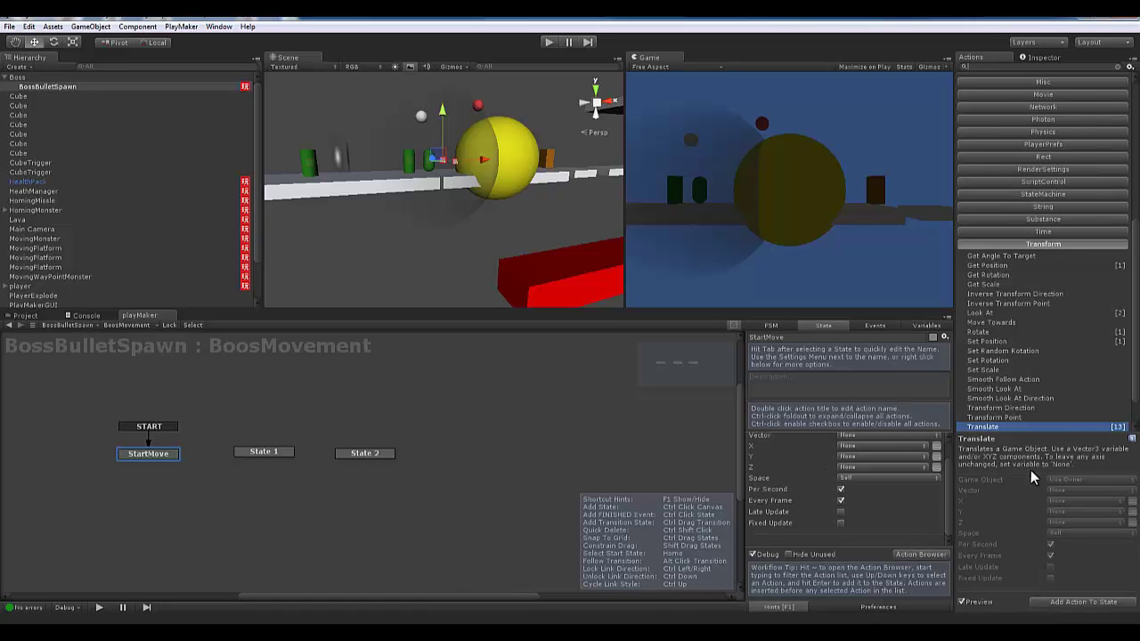
left_click(1021, 235)
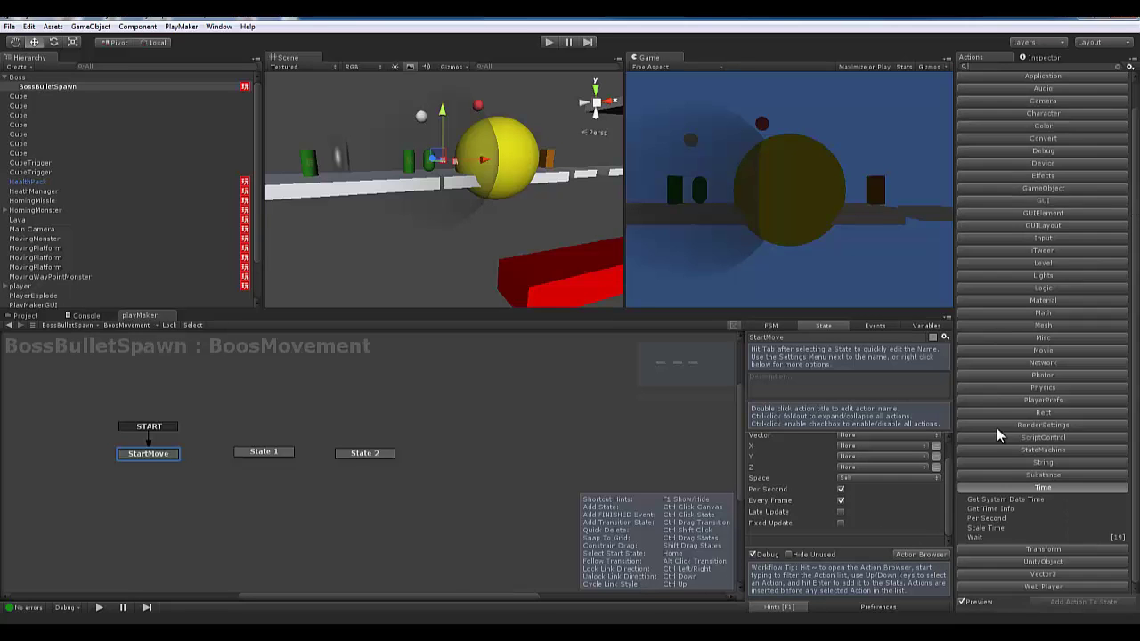
left_click(973, 538)
left_click(1078, 602)
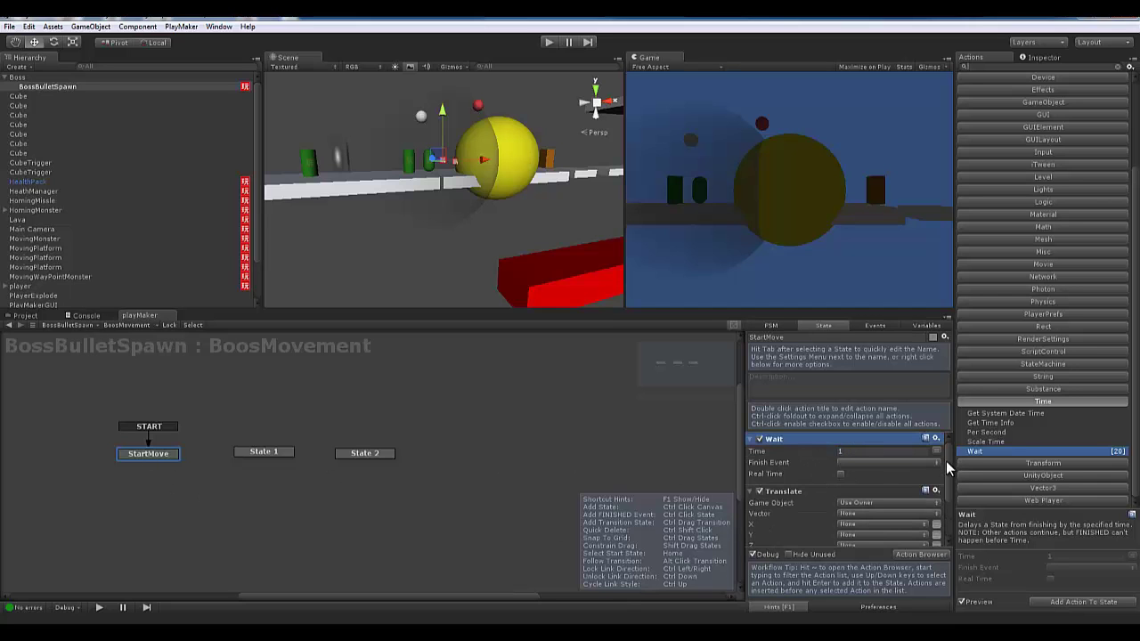
Set the Y value of StartMove's Translate action to -10
scroll(787, 526, "down", 2)
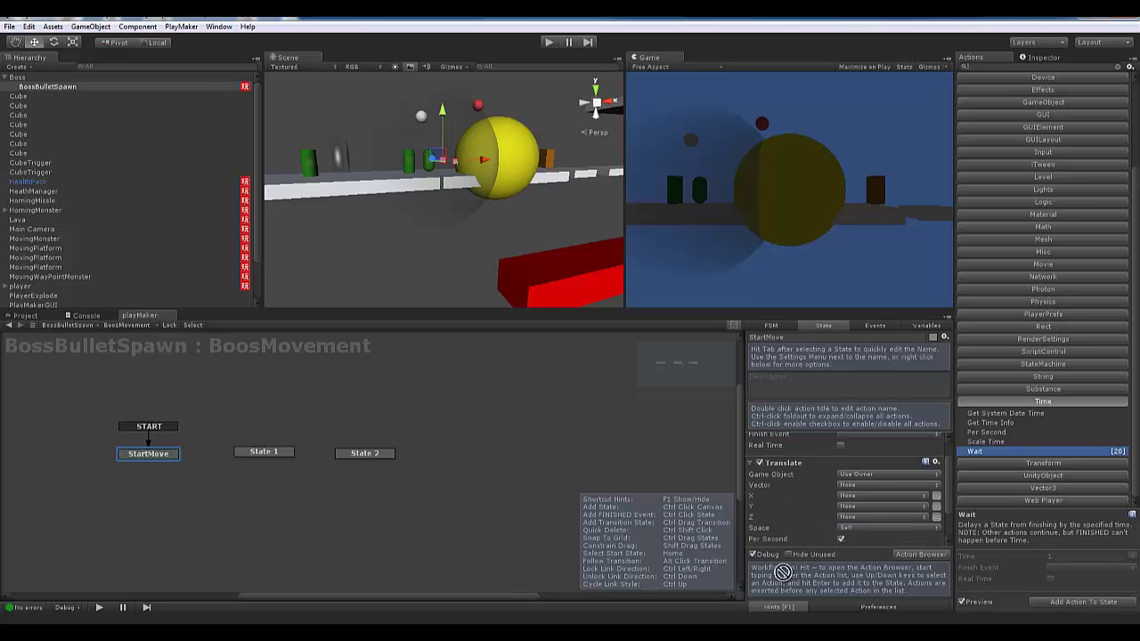
scroll(801, 521, "up", 2)
scroll(758, 502, "down", 5)
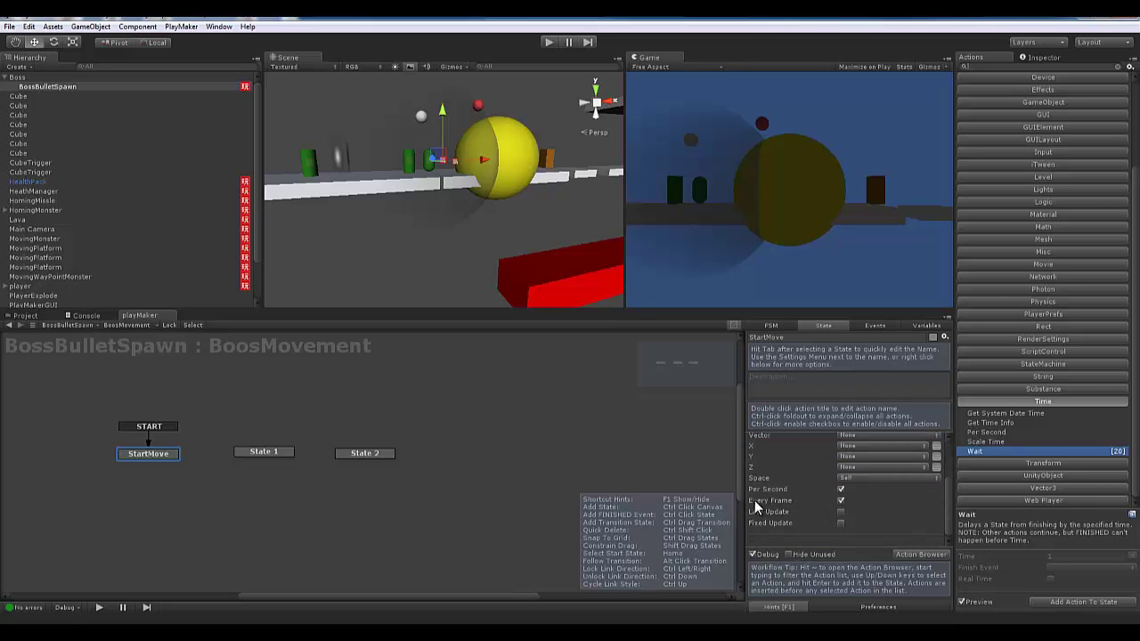
left_click(935, 456)
left_click(898, 458)
type("-10")
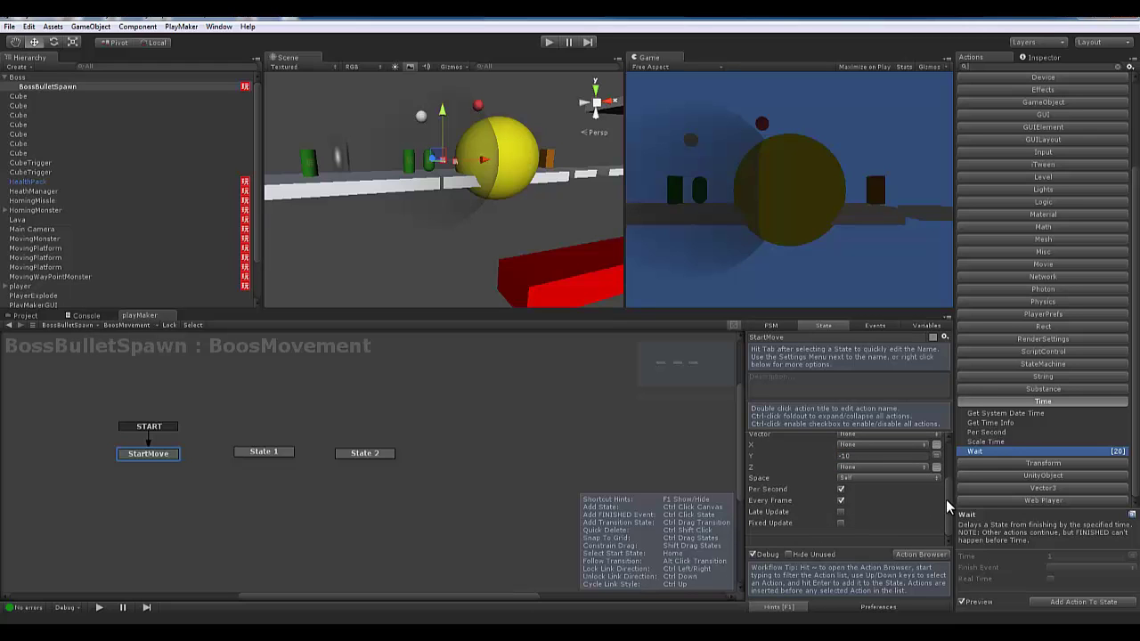
Reorder StartMove's actions so that Translate comes before Wait
left_click_drag(940, 502, 945, 451)
left_click_drag(804, 492, 799, 440)
scroll(810, 484, "down", 3)
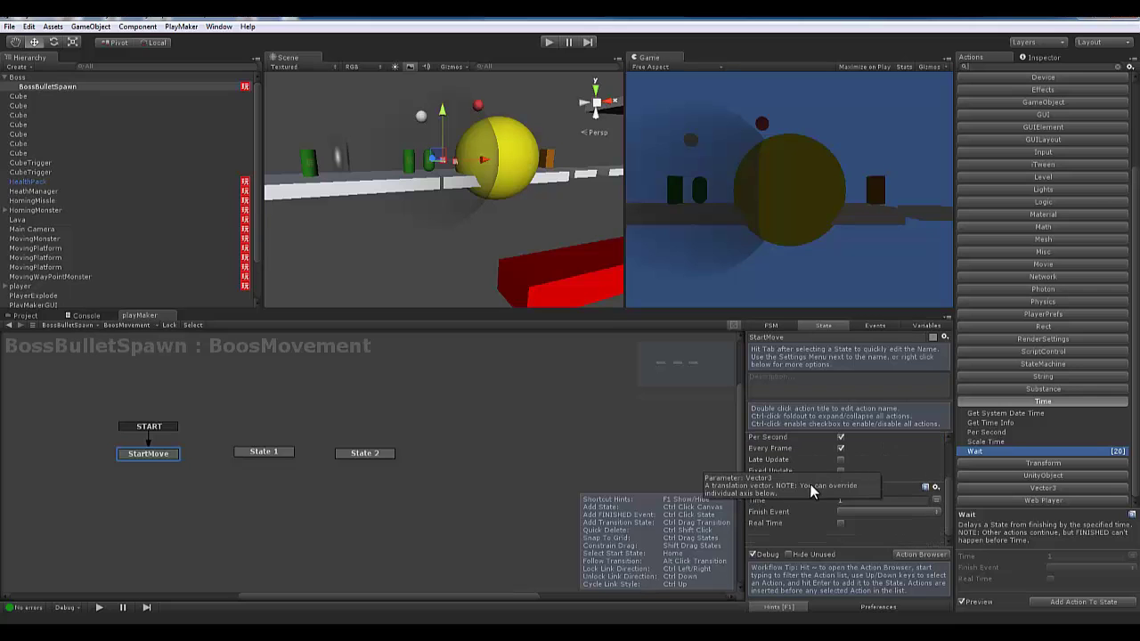
Set StartMove's Wait action to a time of 2 with pattern as the finish event
left_click(867, 500)
type("2")
left_click(854, 512)
left_click(868, 538)
left_click(298, 516)
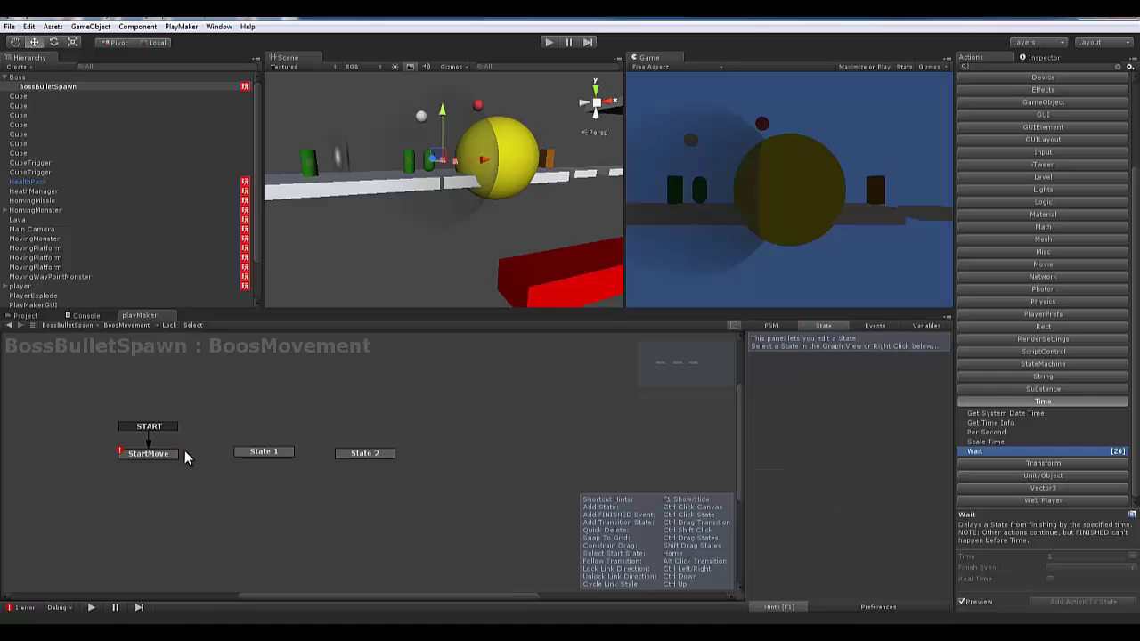
Add a pattern transition to StartMove and link it to State 1
right_click(184, 451)
right_click(167, 454)
mouse_move(210, 461)
left_click(317, 458)
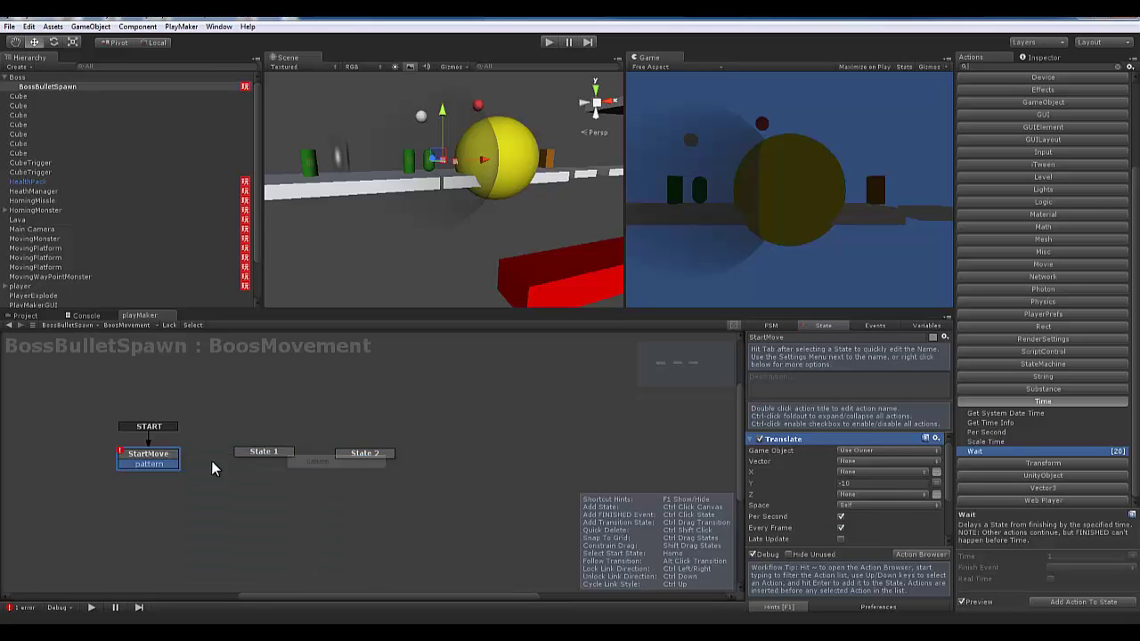
left_click_drag(231, 462, 275, 453)
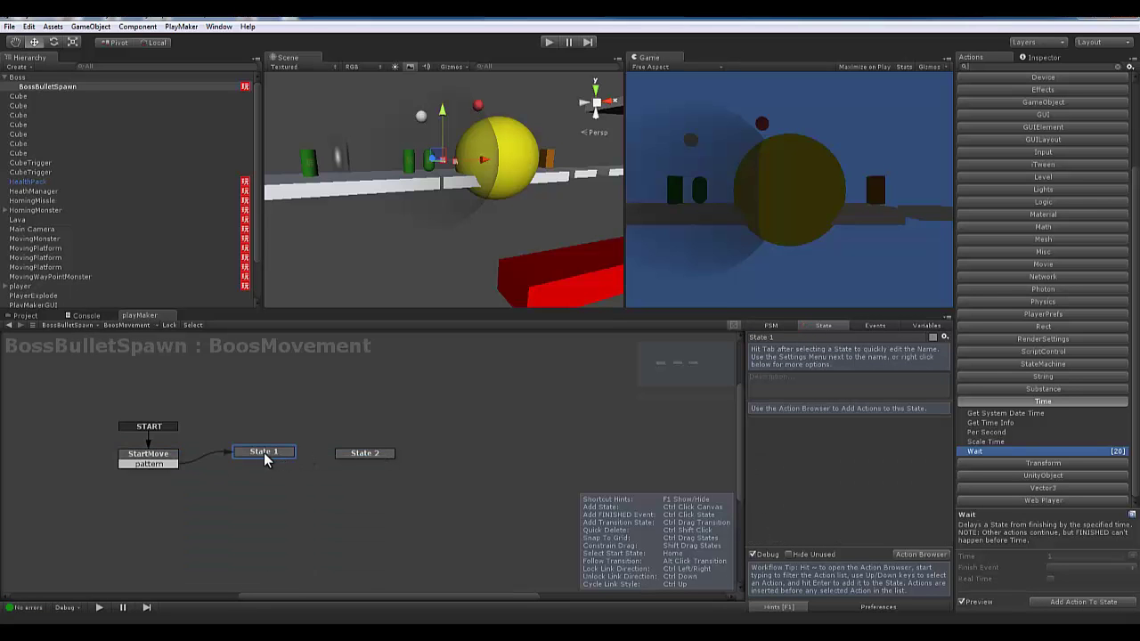
left_click(366, 455)
left_click(231, 459)
Collapse StartMove's Translate and Wait actions and copy both of them
left_click(143, 453)
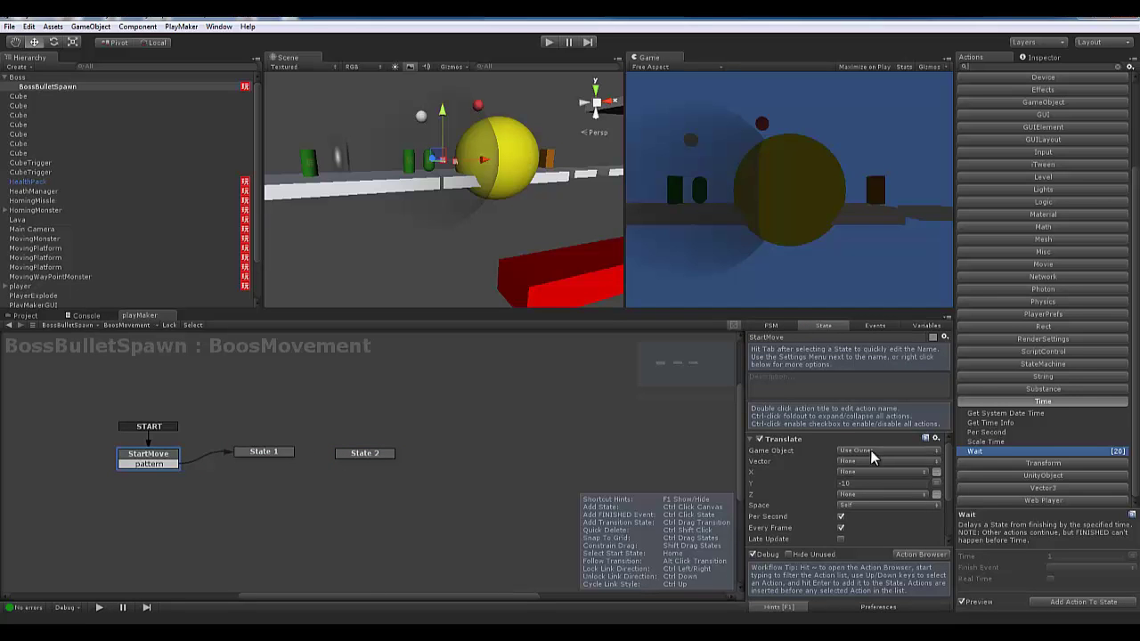
left_click(749, 439)
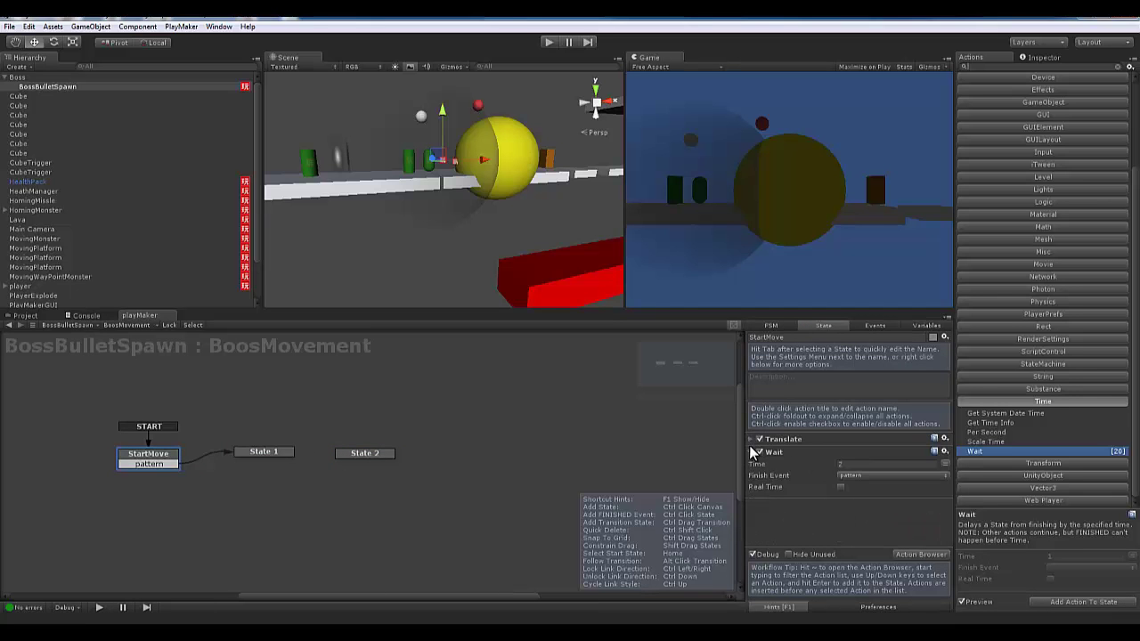
left_click(749, 451)
left_click(805, 437)
left_click(804, 448, "shift")
right_click(803, 446)
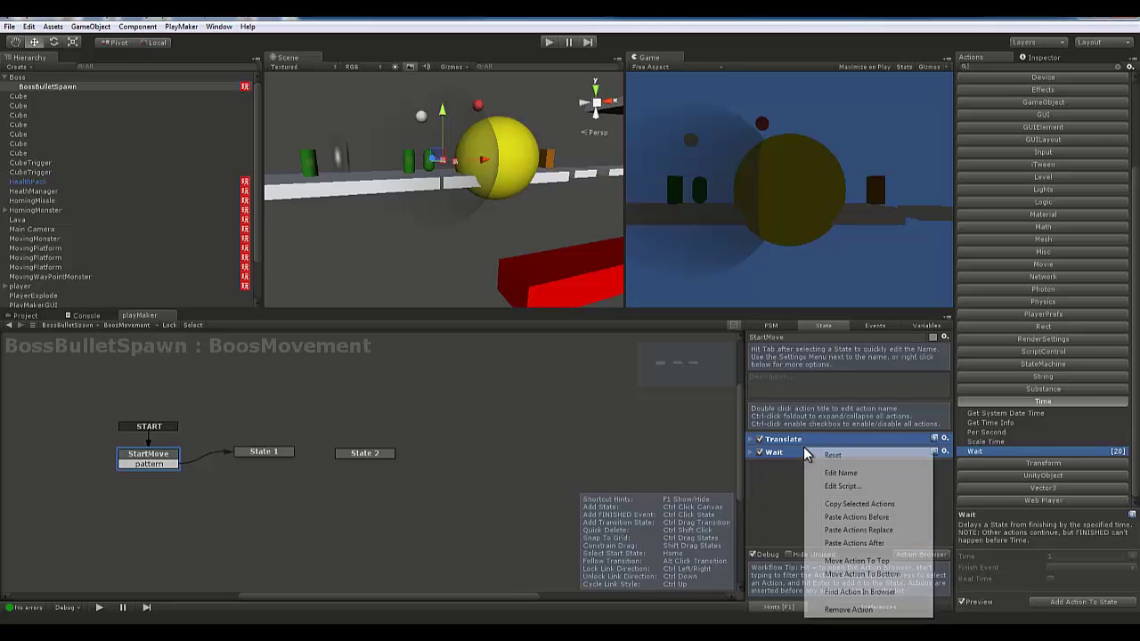
left_click(851, 504)
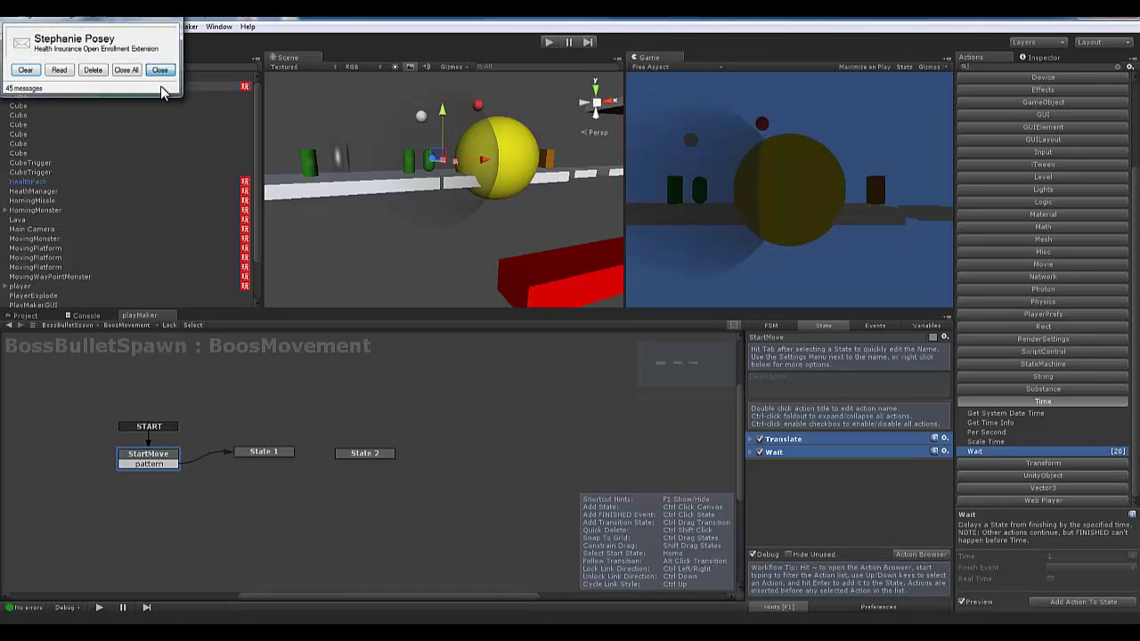
Dismiss the e-mail notification and paste the copied actions into State 1 and State 2
left_click(159, 70)
left_click(261, 452)
right_click(841, 526)
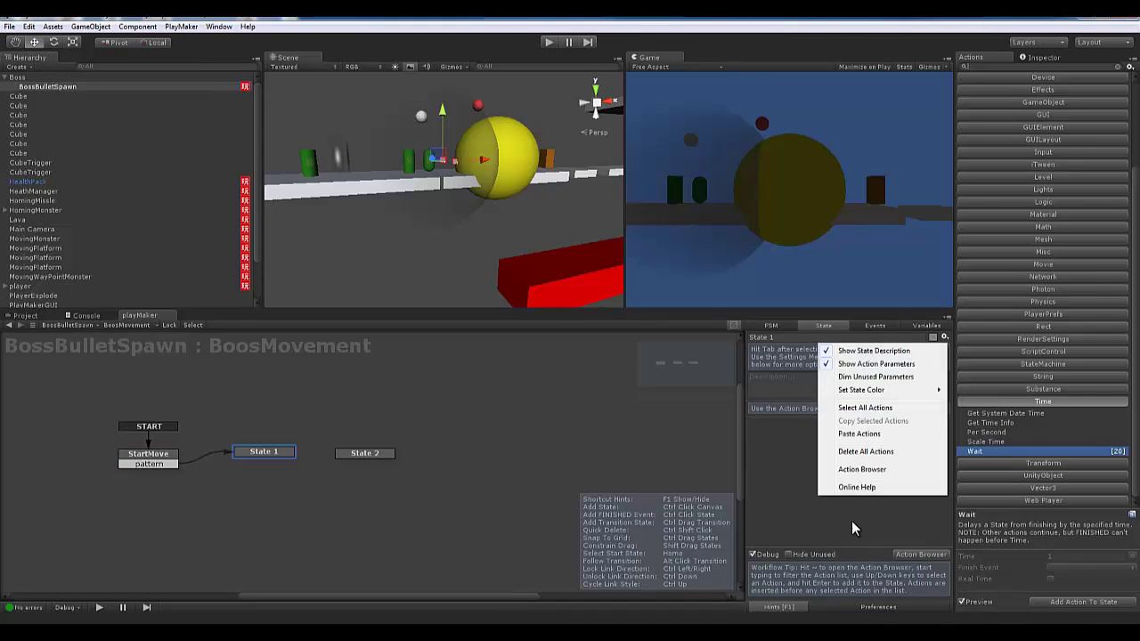
left_click(873, 434)
left_click(352, 454)
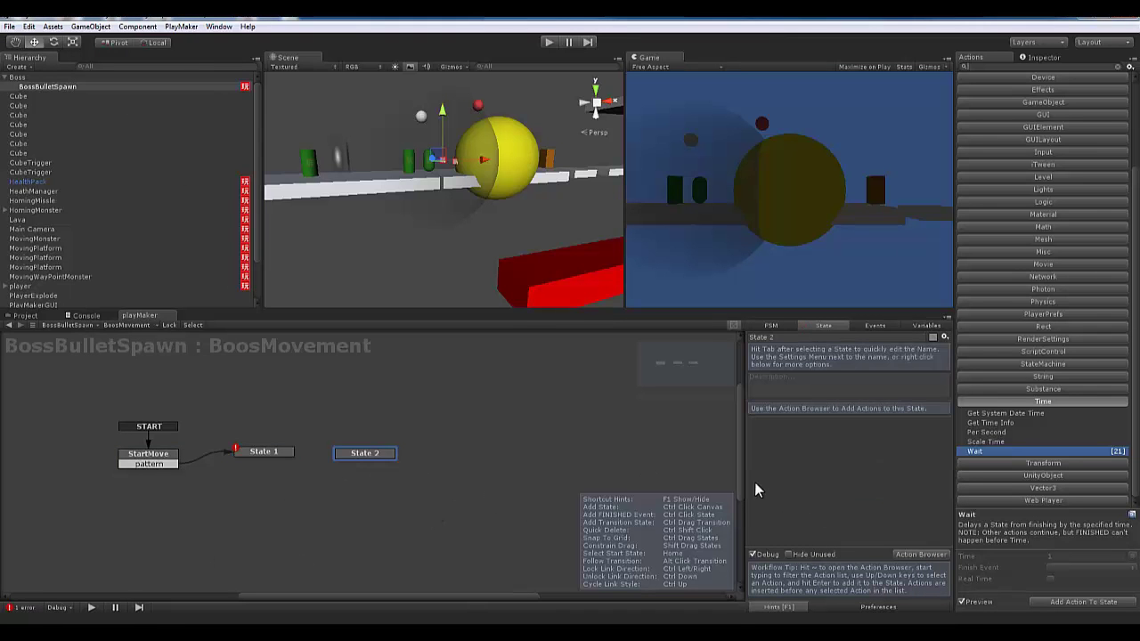
right_click(828, 471)
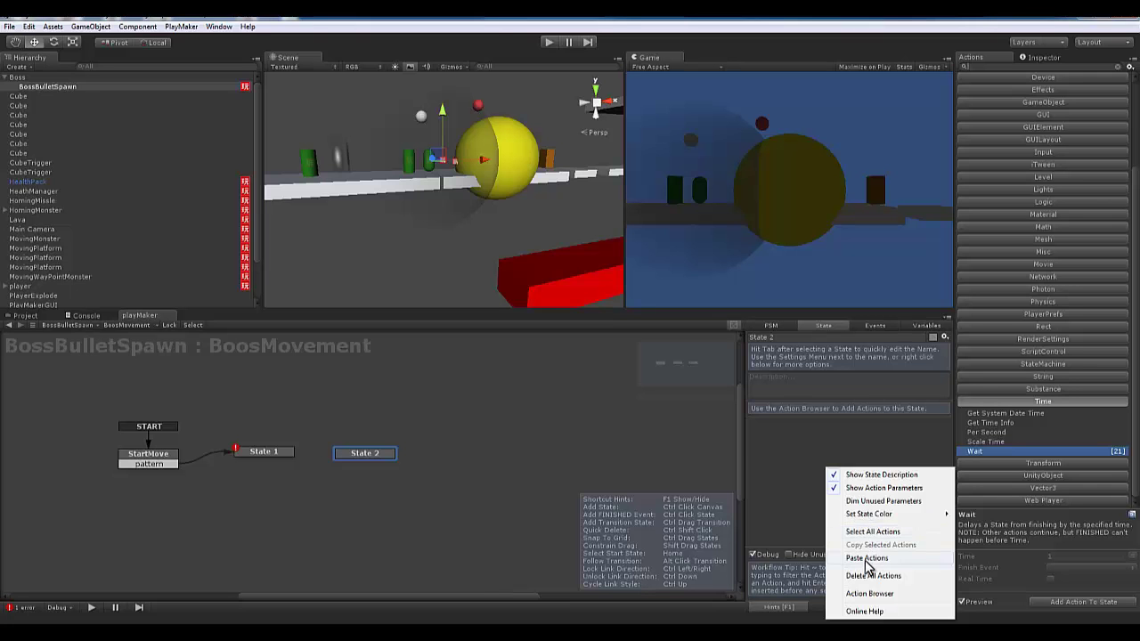
left_click(864, 557)
Add pattern transitions to State 1 and State 2 and link the two states to each other
left_click(273, 455)
right_click(275, 456)
mouse_move(365, 459)
left_click(426, 458)
right_click(345, 456)
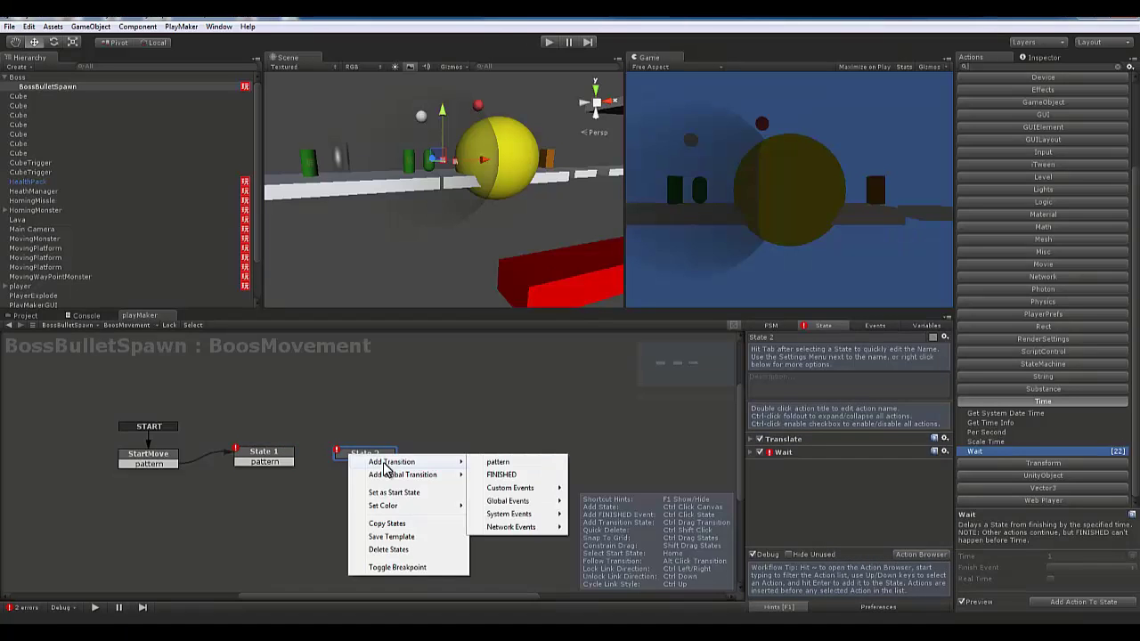
left_click(488, 460)
mouse_move(265, 461)
left_mouse_down()
mouse_move(381, 463)
mouse_move(270, 455)
left_mouse_up()
left_click(353, 468)
left_click_drag(354, 466, 276, 456)
Set the Y value of State 1's Translate action to 3
left_click(147, 459)
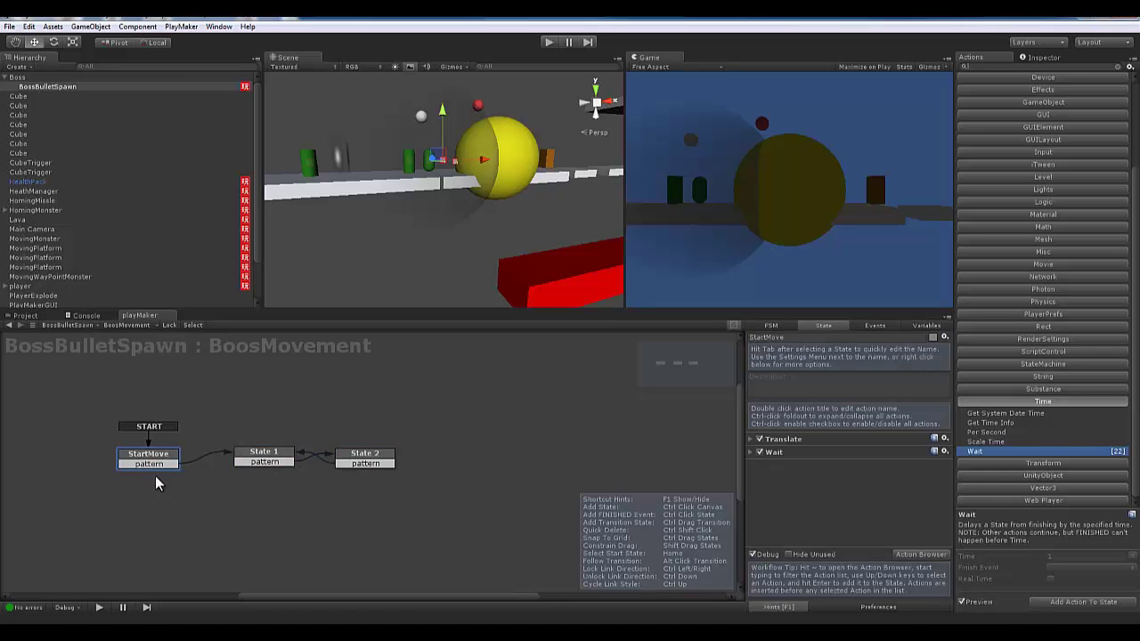
left_click(284, 462)
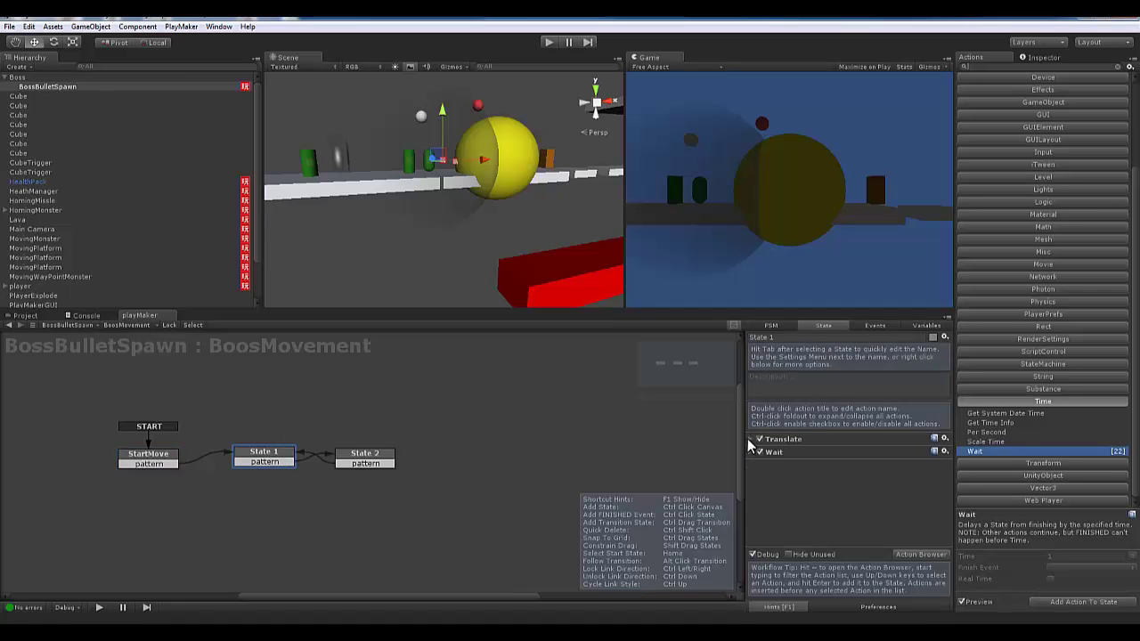
left_click(750, 439)
left_click(877, 483)
type("3")
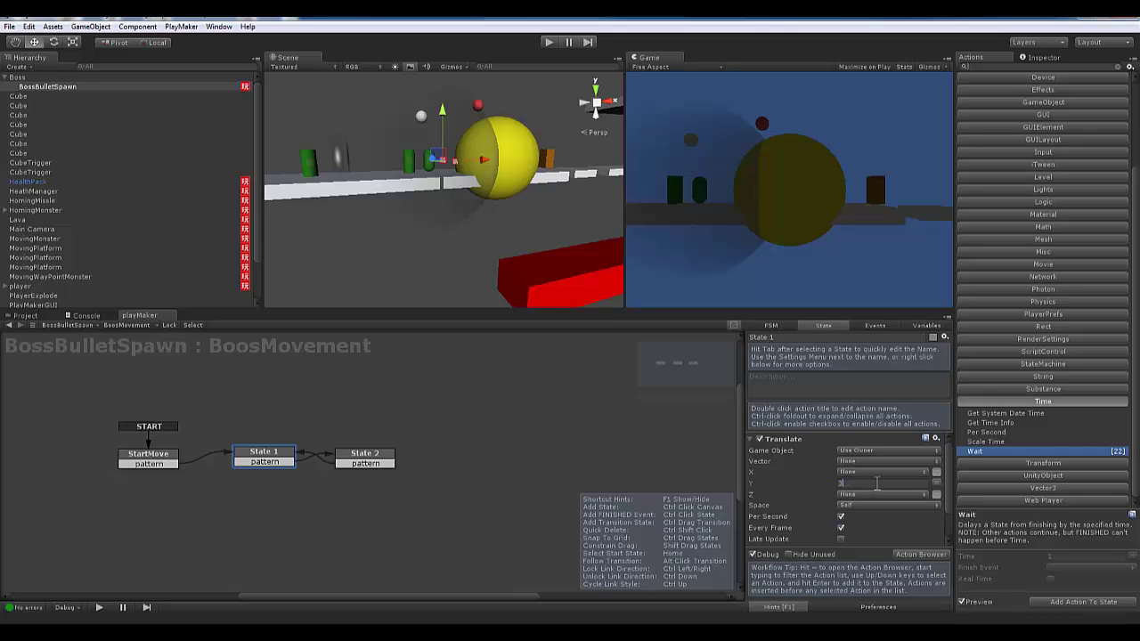
scroll(823, 521, "down", 2)
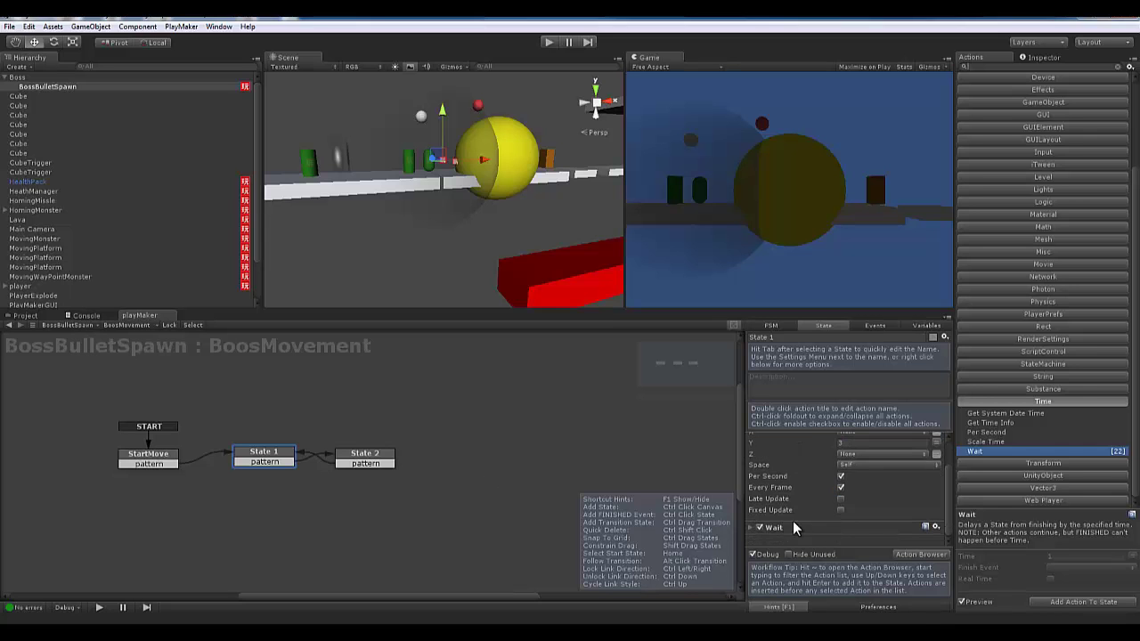
Set the Y value of State 2's Translate action to -3
left_click(366, 458)
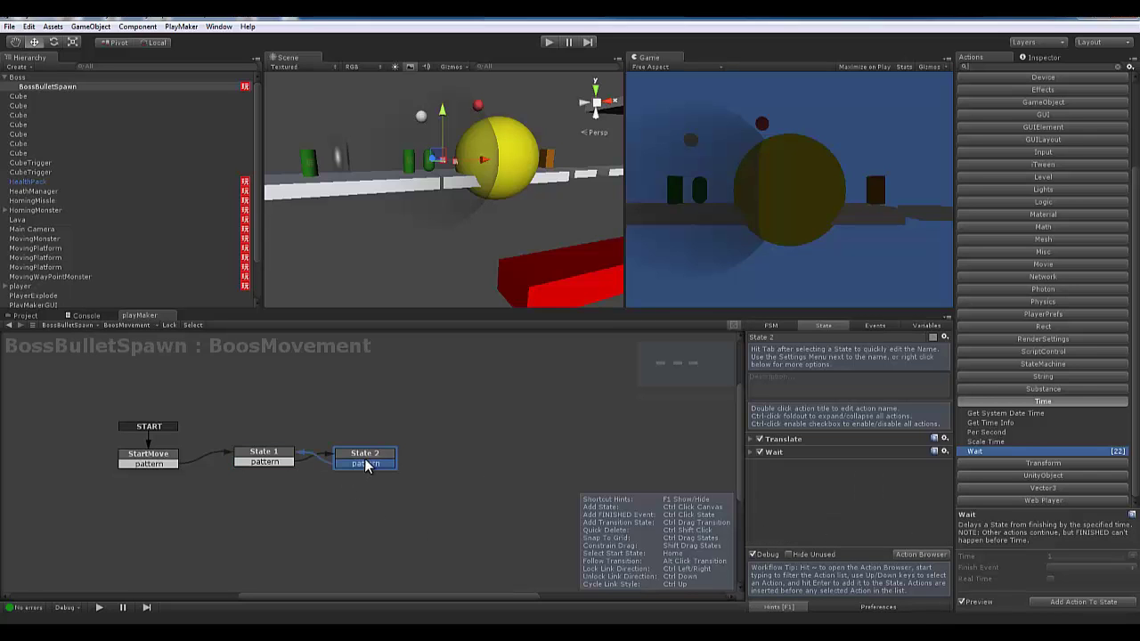
left_click(749, 439)
left_click(865, 483)
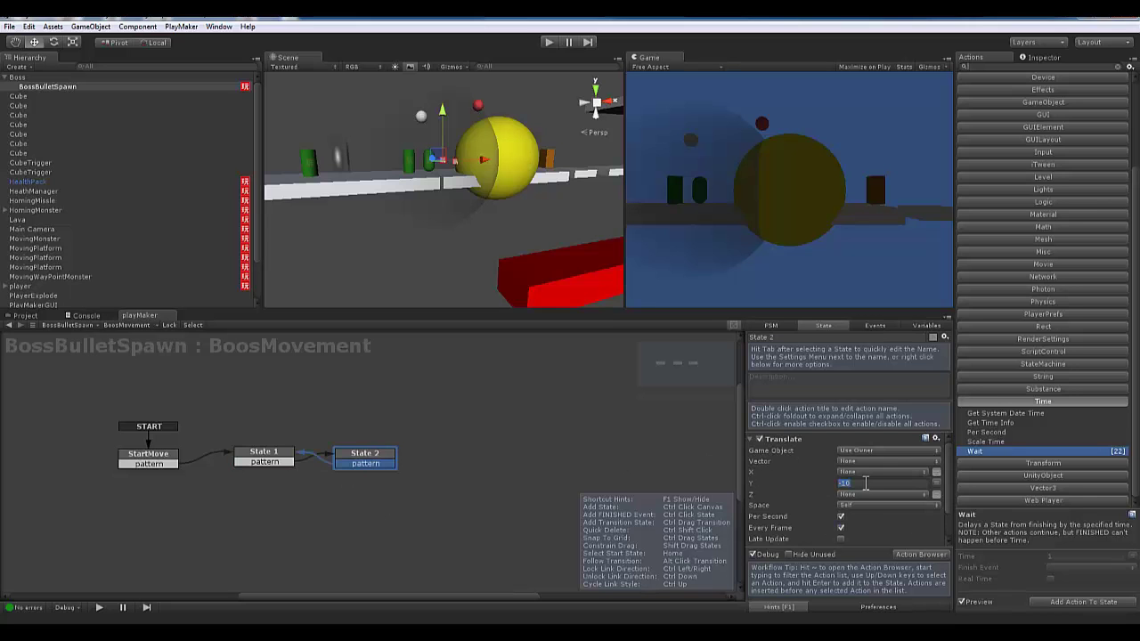
left_click(362, 513)
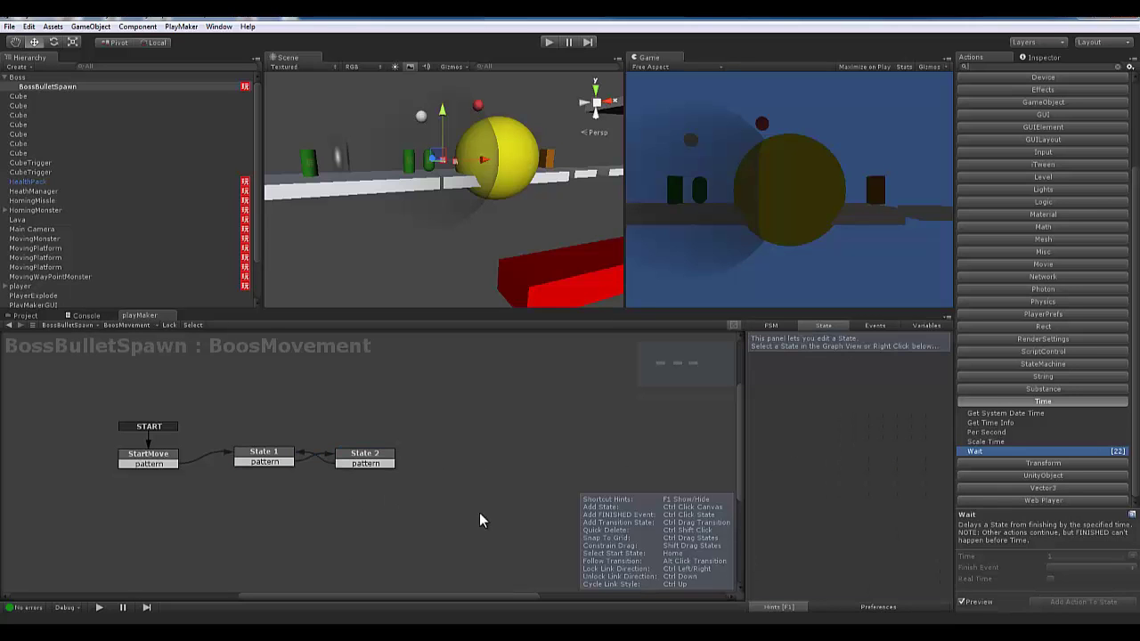
Examine the Translate settings of the movement states and the level layout around the boss
left_click(365, 457)
left_click(264, 456)
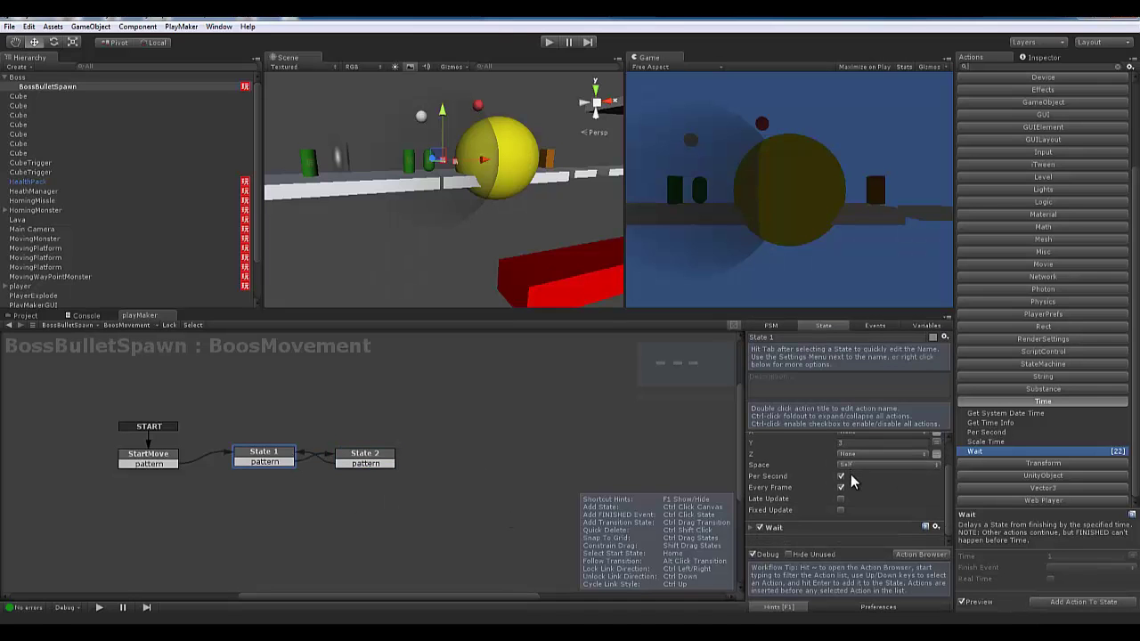
scroll(525, 195, "down", 3)
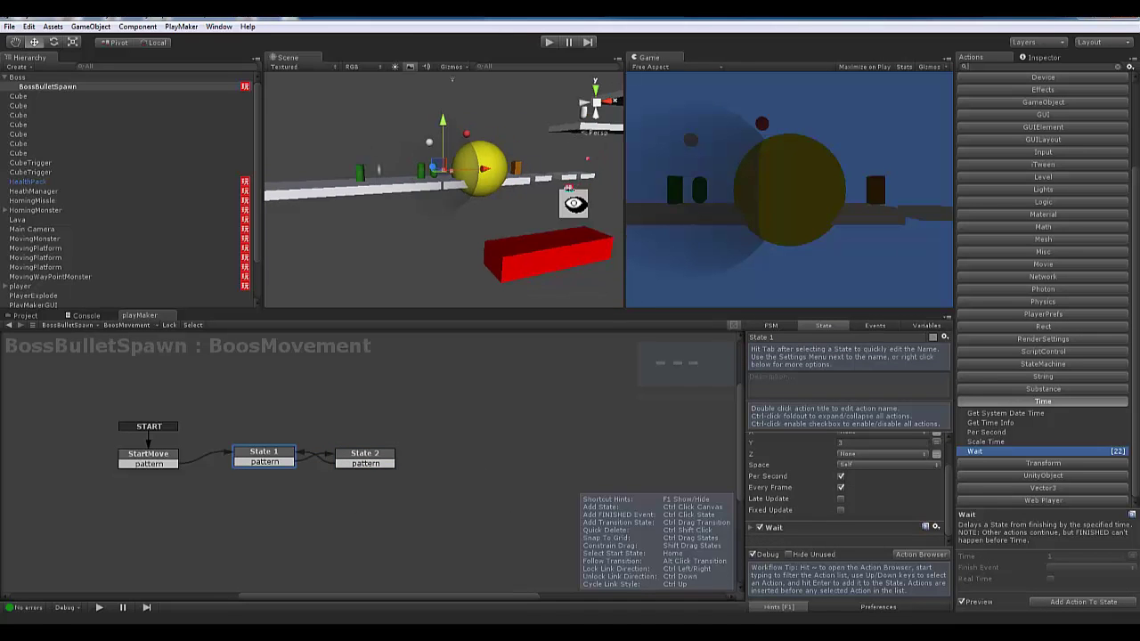
left_click_drag(572, 205, 489, 196, "alt")
scroll(487, 215, "down", 5)
middle_click_drag(513, 204, 351, 216)
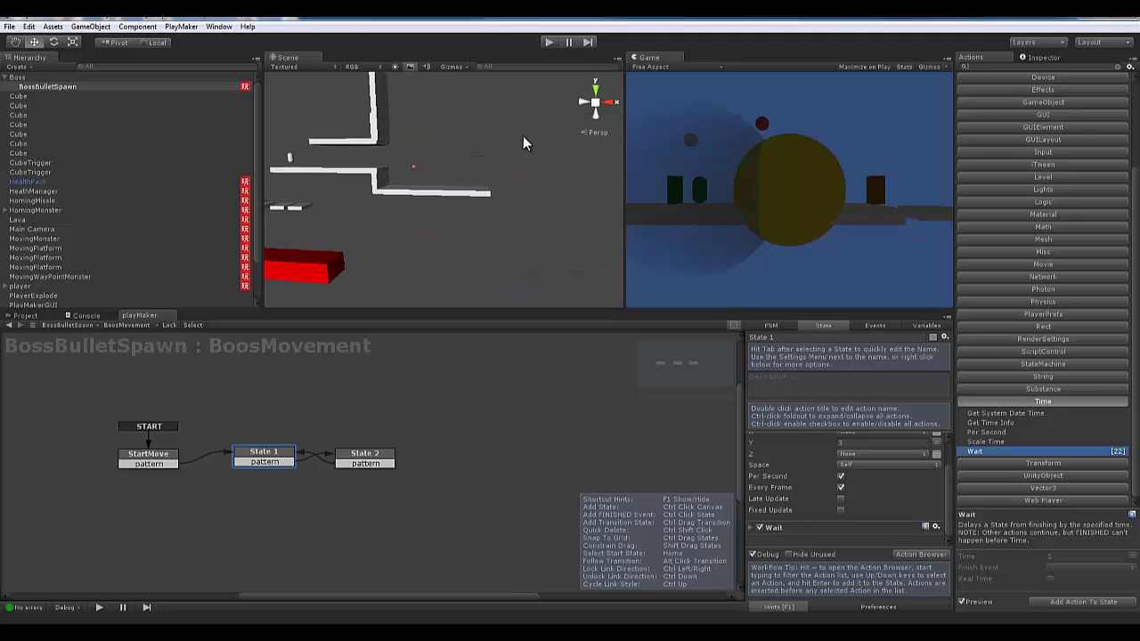
left_click_drag(522, 117, 530, 160, "alt")
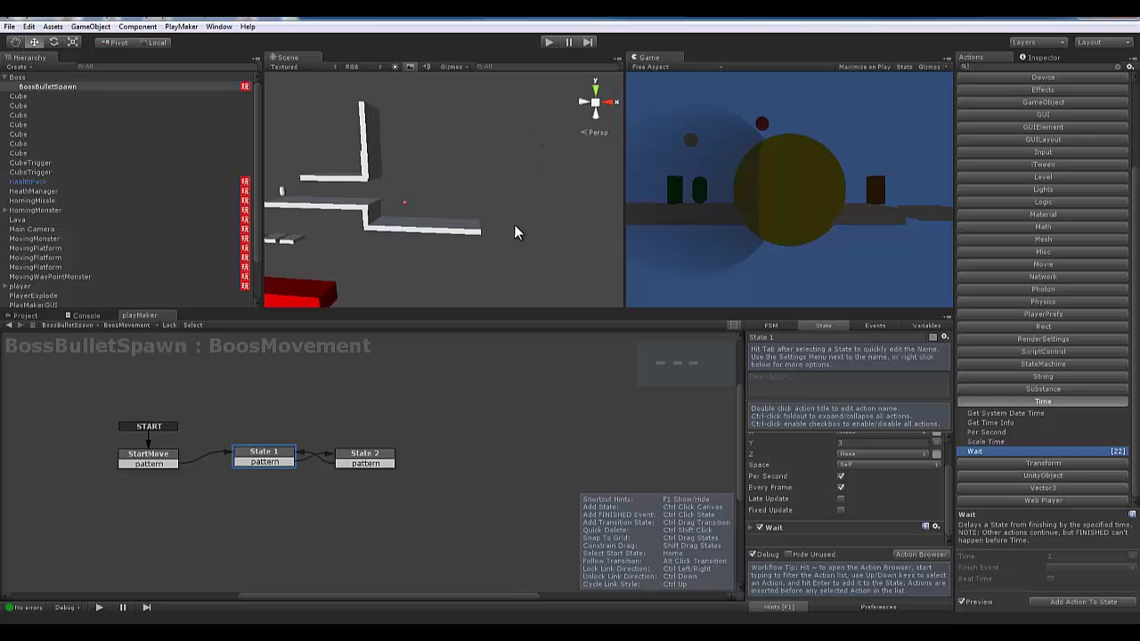
left_click_drag(177, 461, 186, 457)
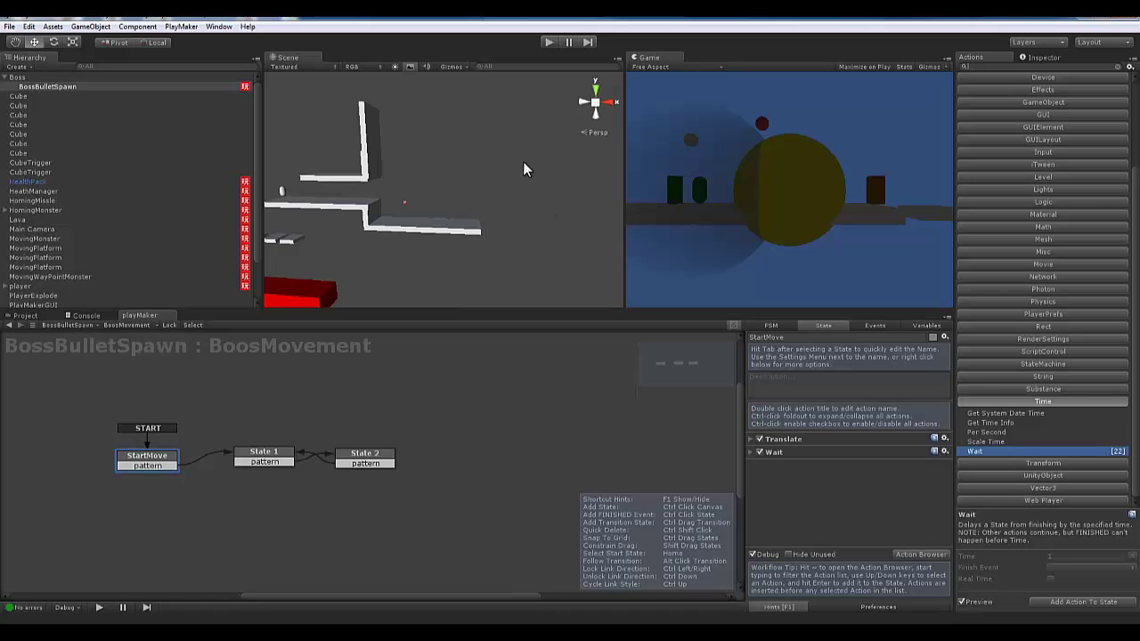
key("f")
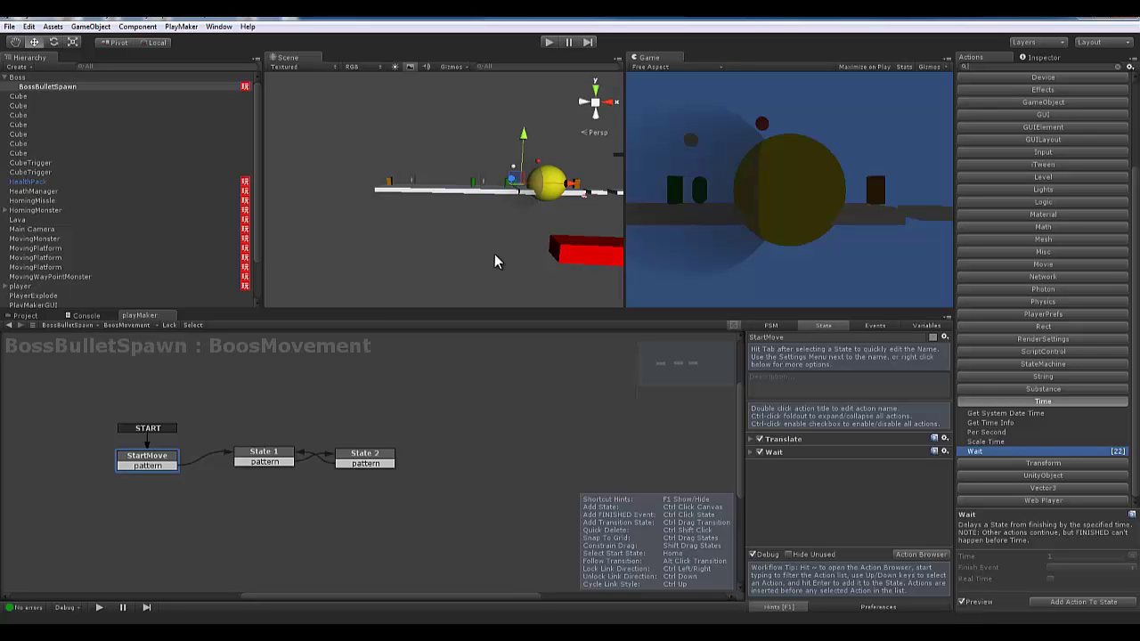
left_click(265, 456)
left_click_drag(339, 454, 335, 455)
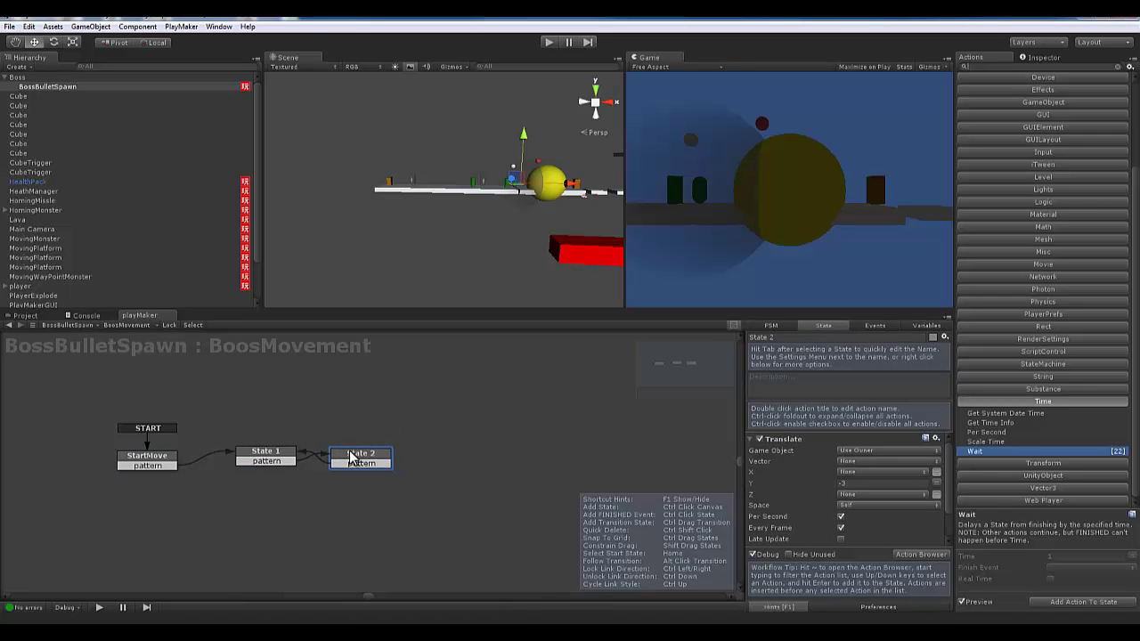
left_click(285, 454)
Raise the boss above the platforms to a Y position of about 21.6 and briefly play-test the scene
left_click_drag(521, 152, 461, 207, "alt")
left_click(461, 206)
left_click_drag(450, 157, 456, 63)
left_click(549, 42)
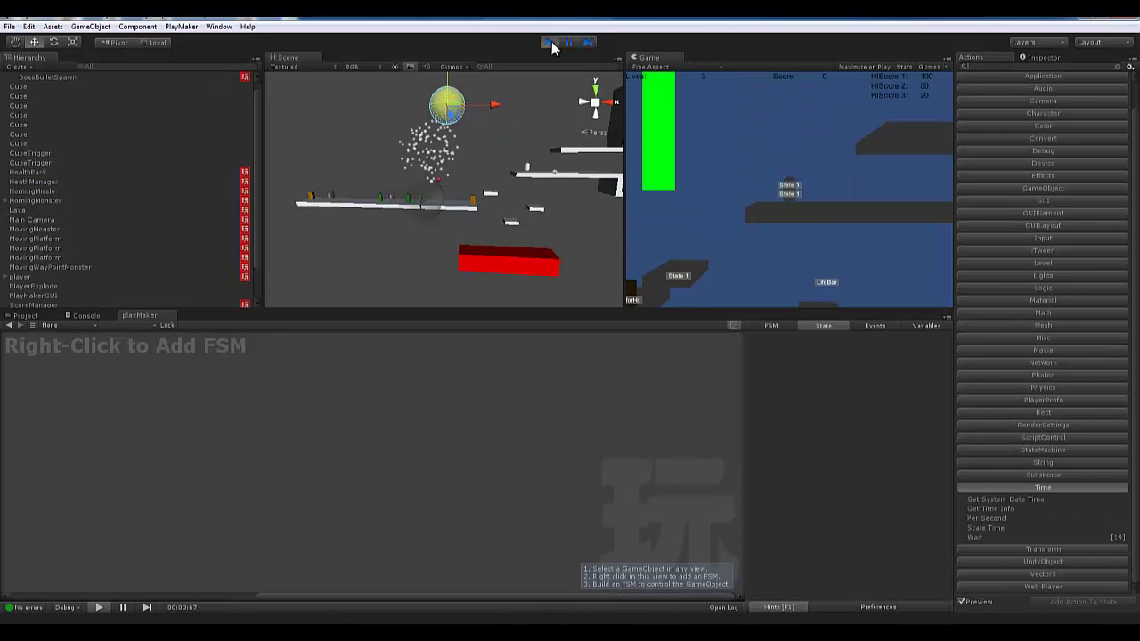
left_click(550, 41)
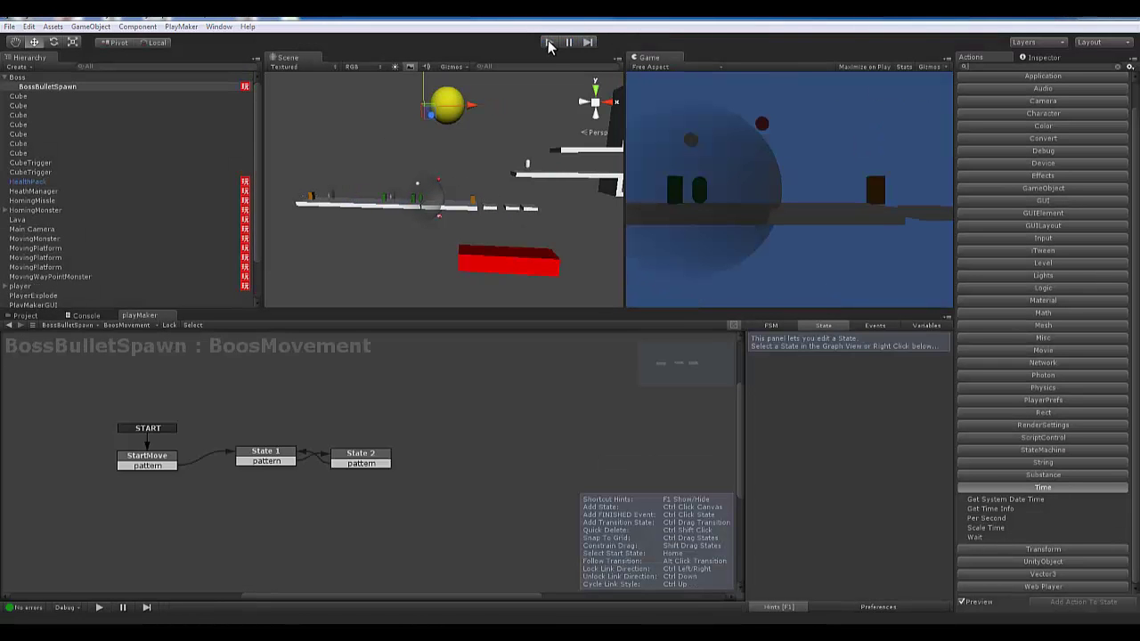
Copy StartMove, State 1 and State 2 from BossBulletSpawn's FSM and paste them as an FSM on the Boss object
left_click_drag(80, 430, 539, 504)
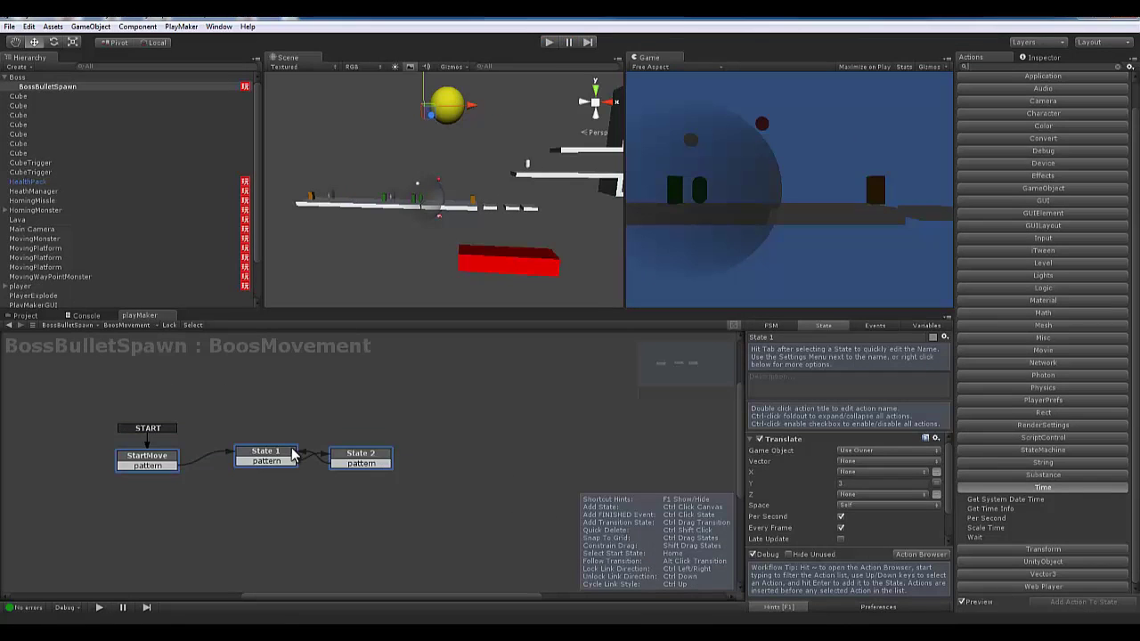
right_click(295, 451)
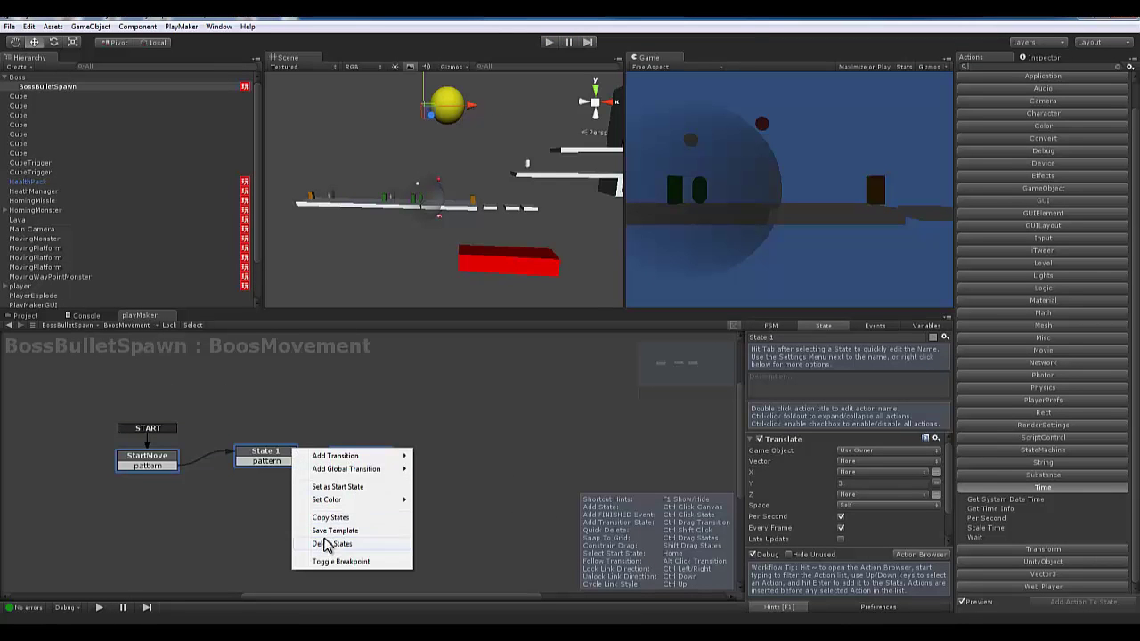
left_click(307, 517)
left_click(17, 78)
right_click(203, 458)
left_click(241, 478)
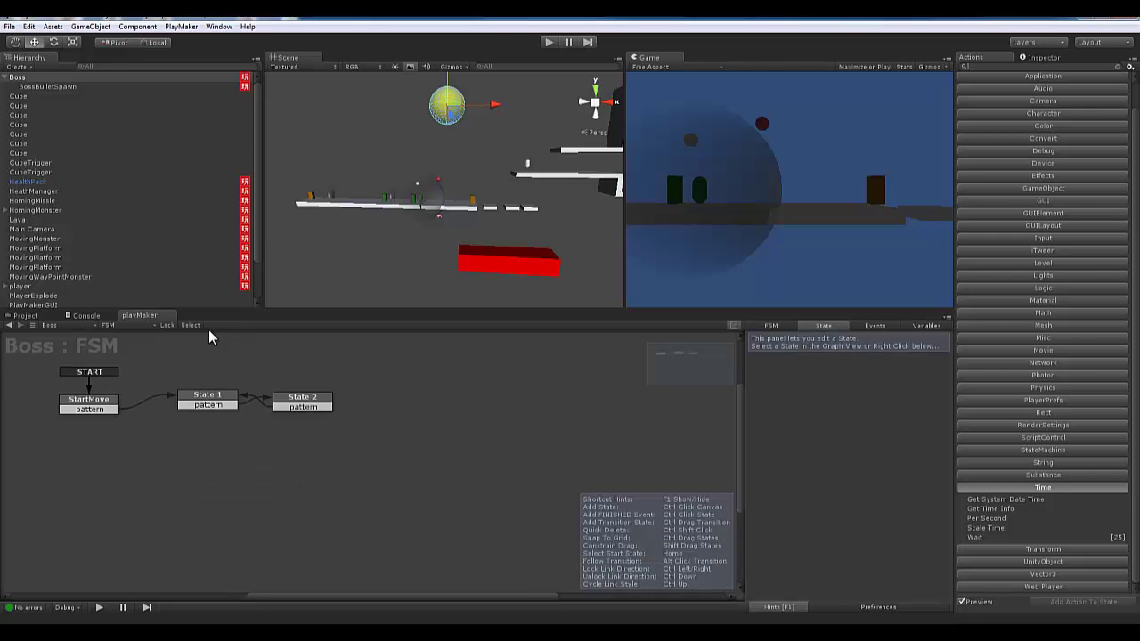
left_click(55, 87)
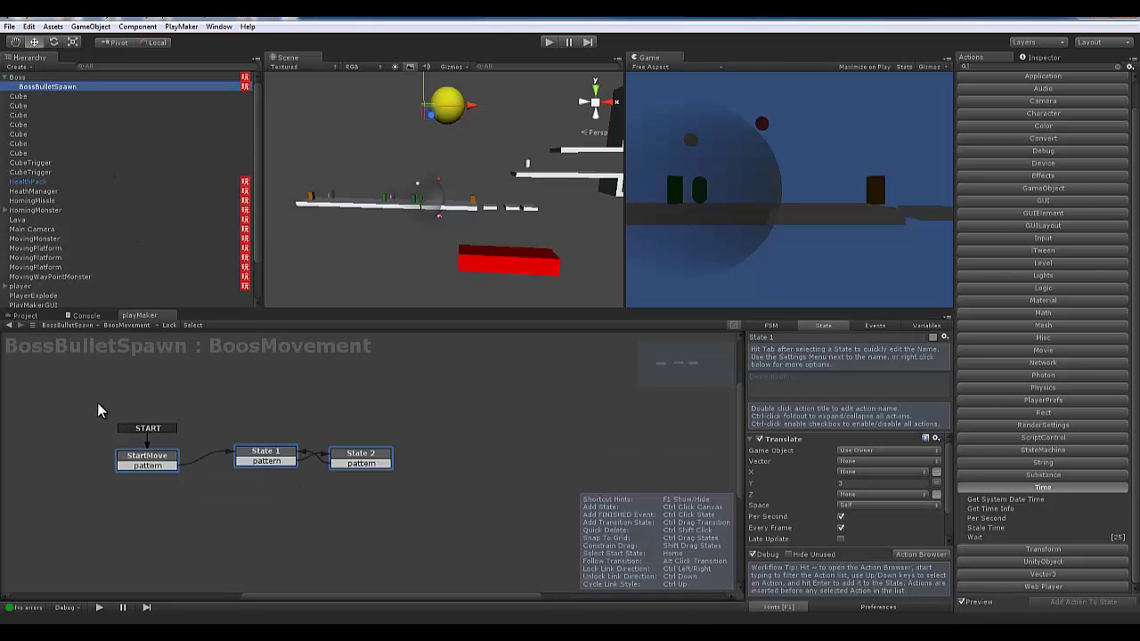
key("Delete")
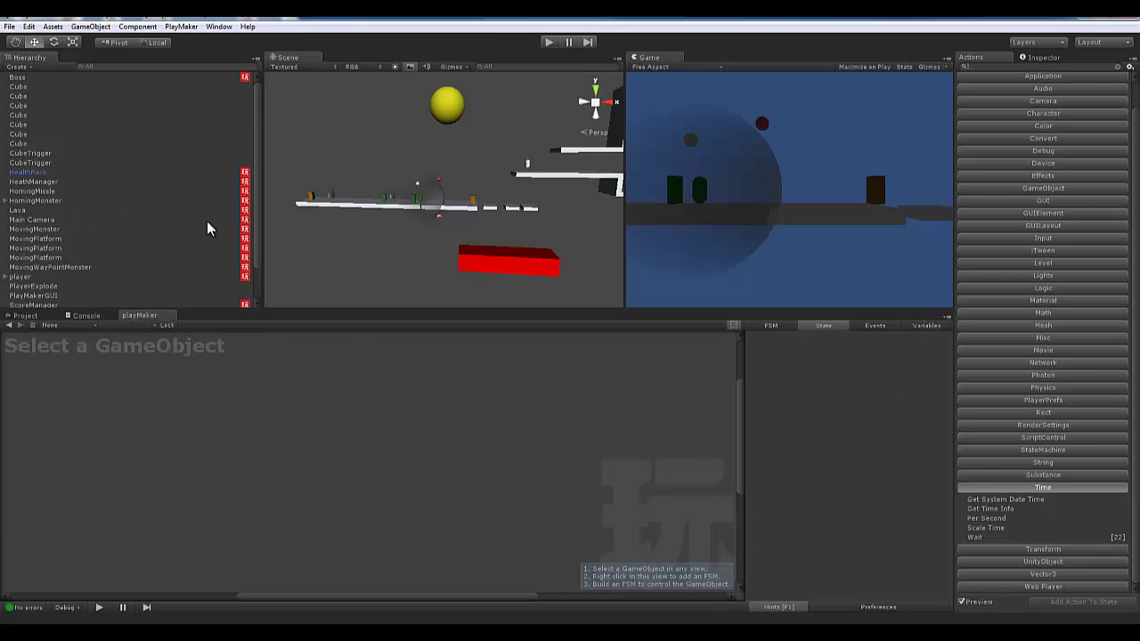
key("ctrl+z")
Delete State 2 and State 1 from BossBulletSpawn's FSM
left_click(48, 87)
left_click(159, 463)
left_click(370, 472)
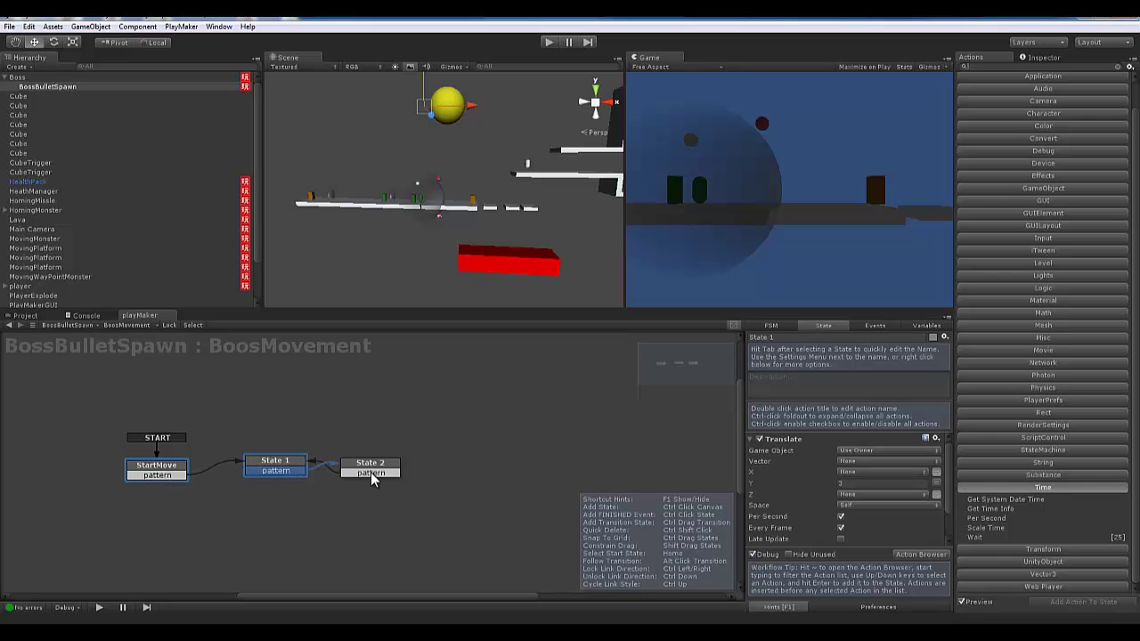
right_click(373, 469)
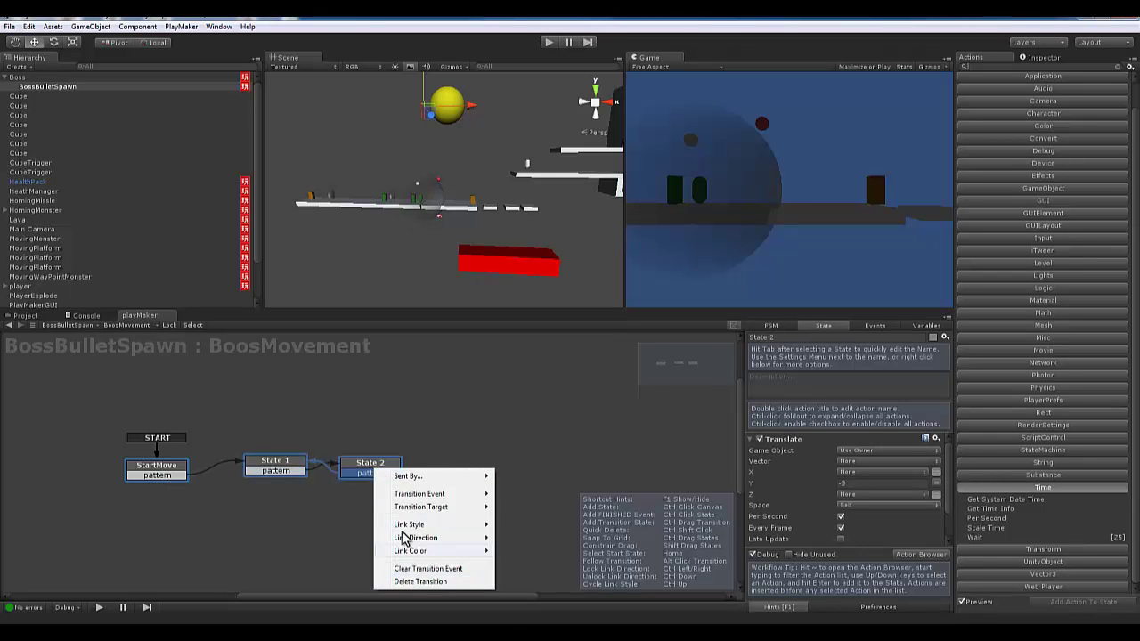
left_click(312, 499)
right_click(353, 470)
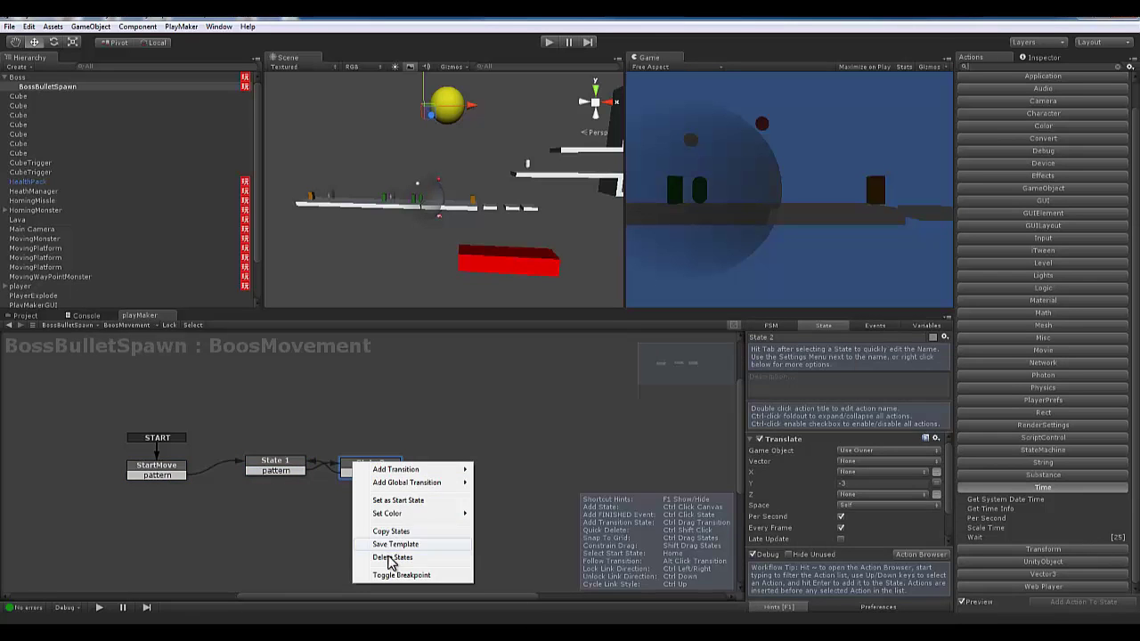
left_click(397, 558)
left_click(286, 463)
right_click(287, 462)
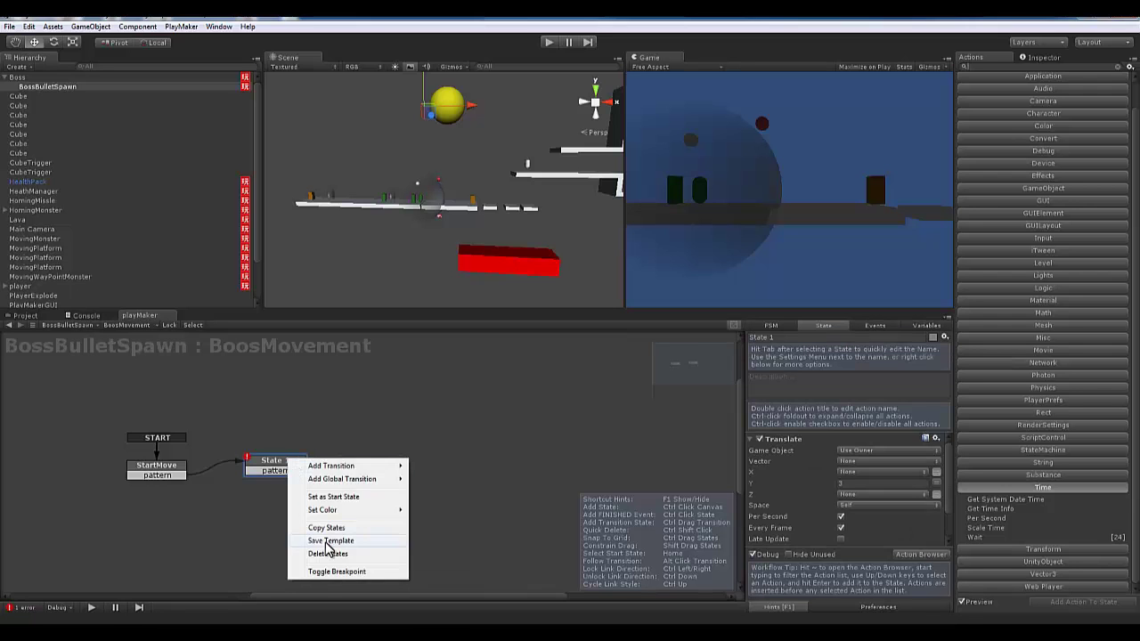
left_click(326, 555)
Delete the Translate and Wait actions and the pattern transition from StartMove in BossBulletSpawn's FSM
left_click(153, 462)
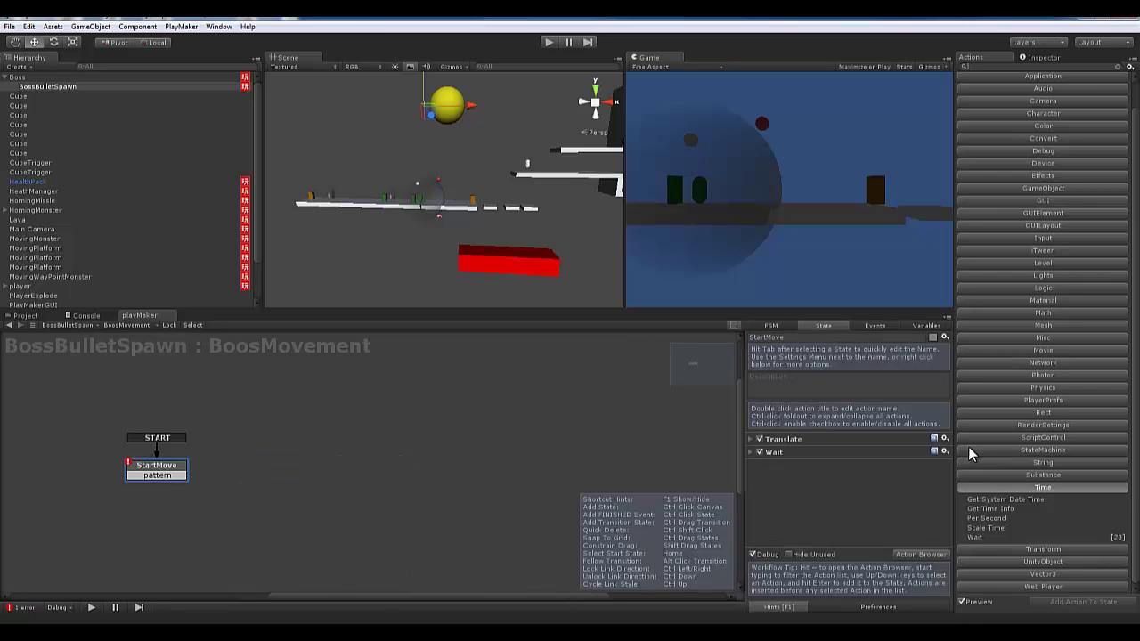
left_click(928, 439)
left_click(885, 452, "shift")
key("Delete")
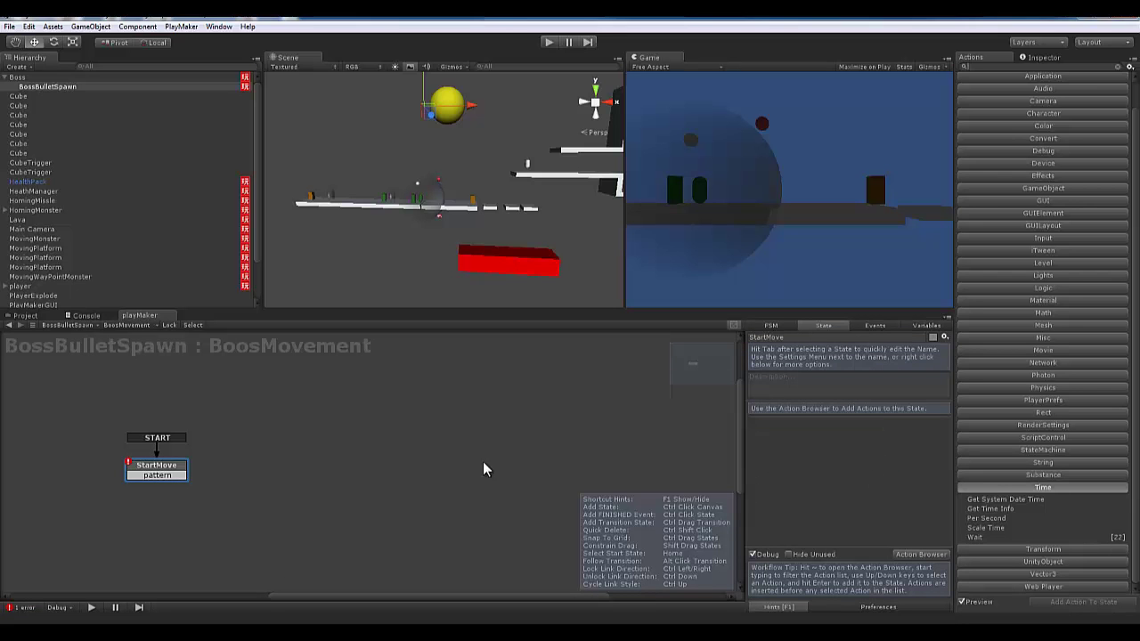
left_click(729, 477)
left_click(166, 481)
key("Delete")
left_click(610, 346)
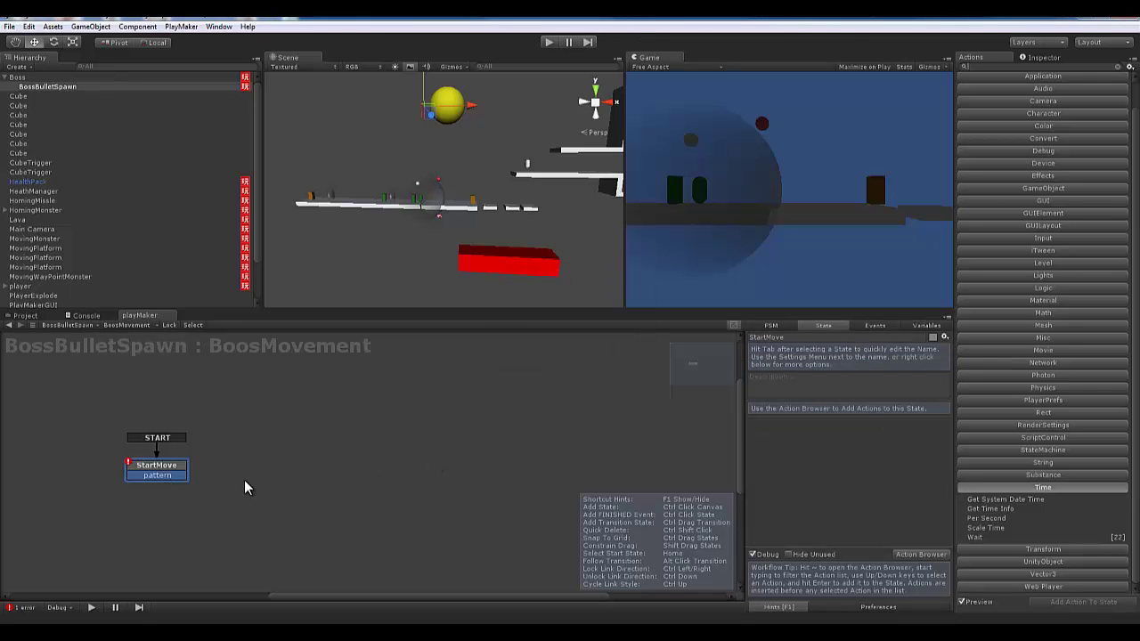
right_click(162, 475)
left_click(211, 588)
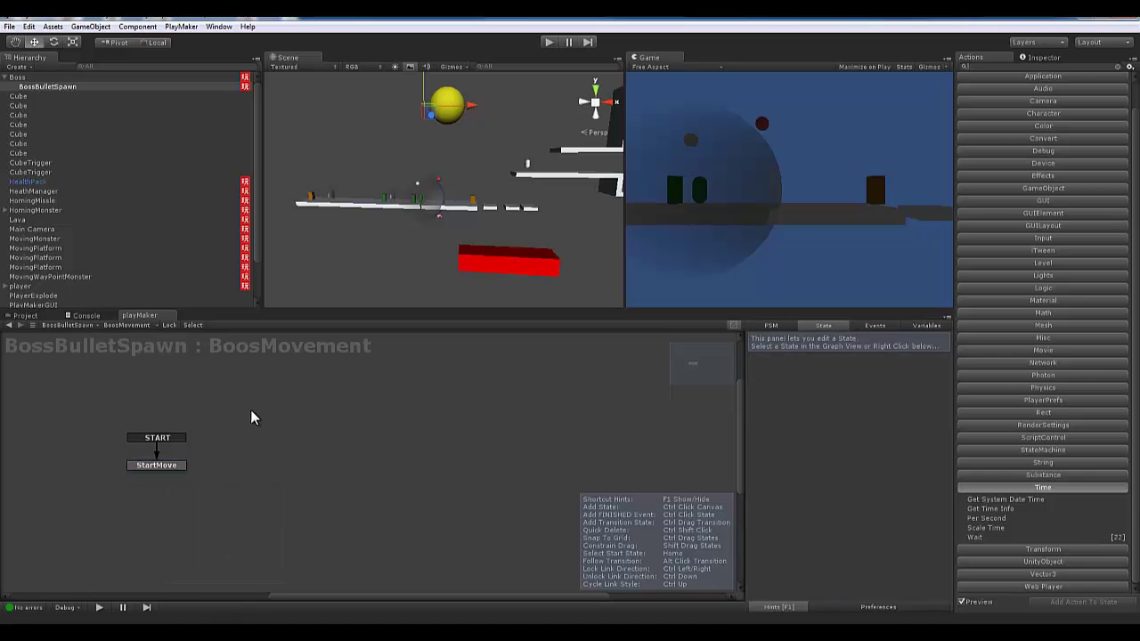
Rename the Boss object's FSM to BossMove
left_click(18, 78)
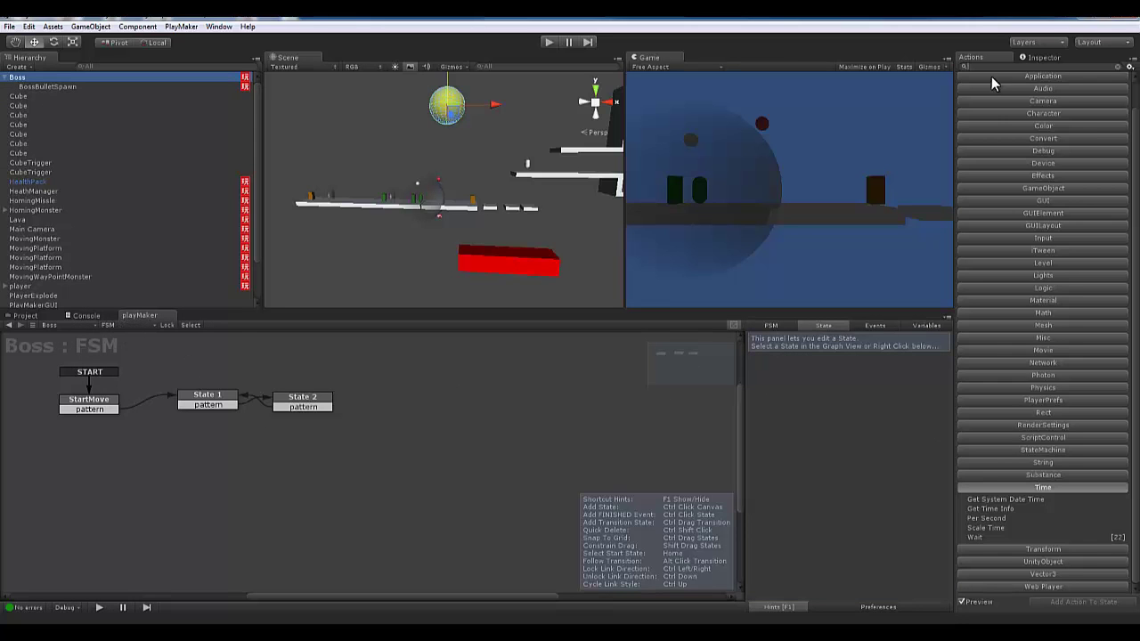
left_click(1034, 58)
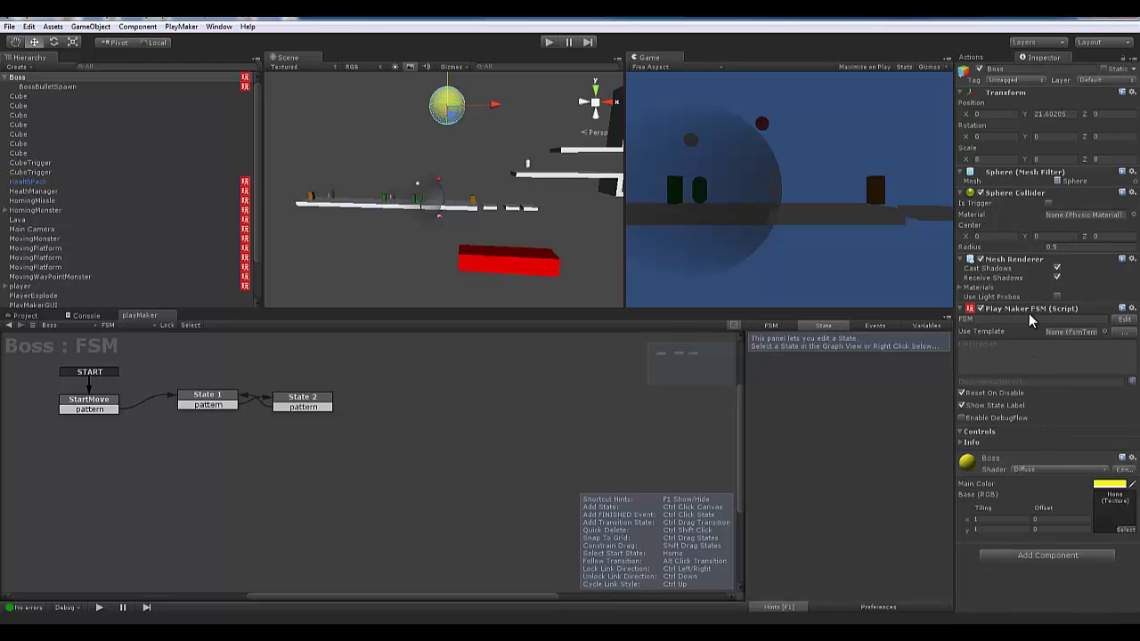
type("BossMove")
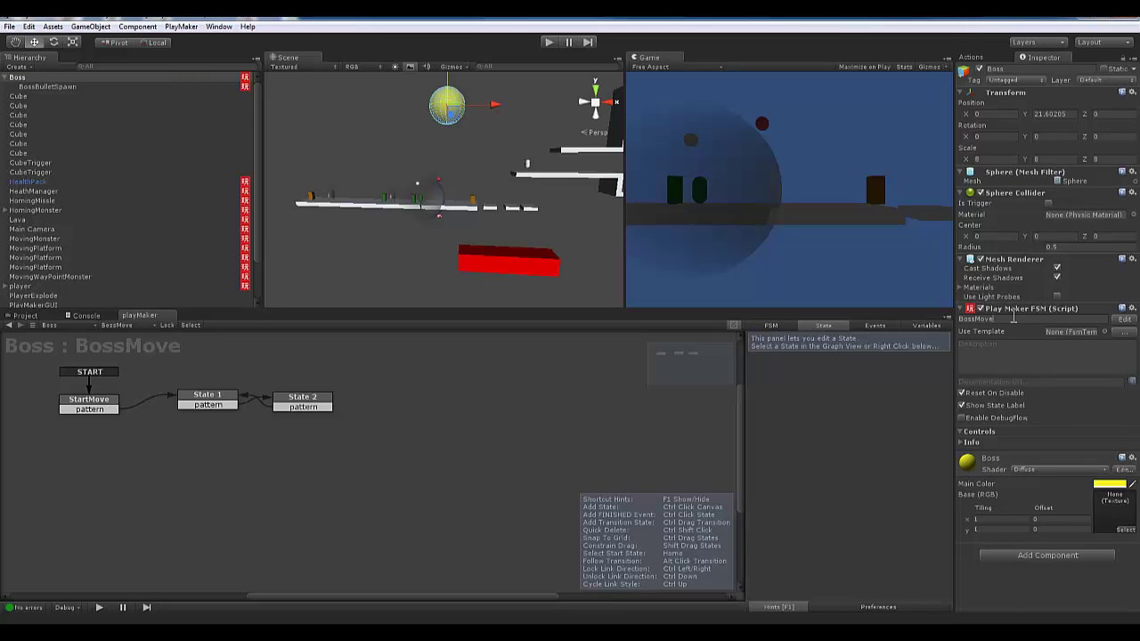
Remove the Play Maker FSM component from BossBulletSpawn
left_click(45, 86)
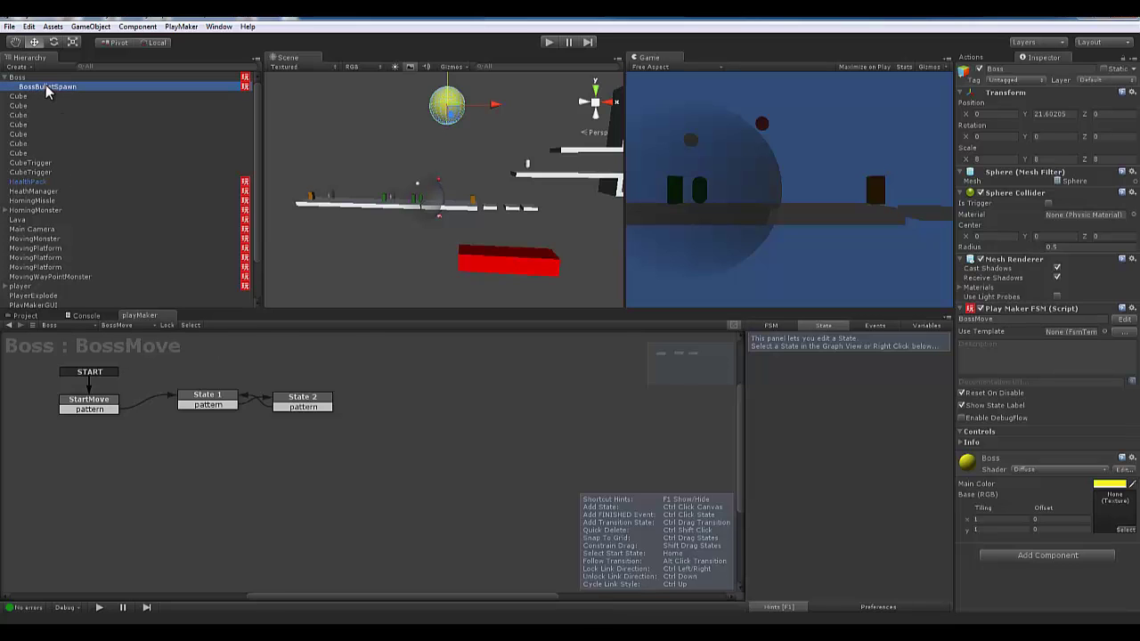
left_click(137, 325)
left_click(200, 430)
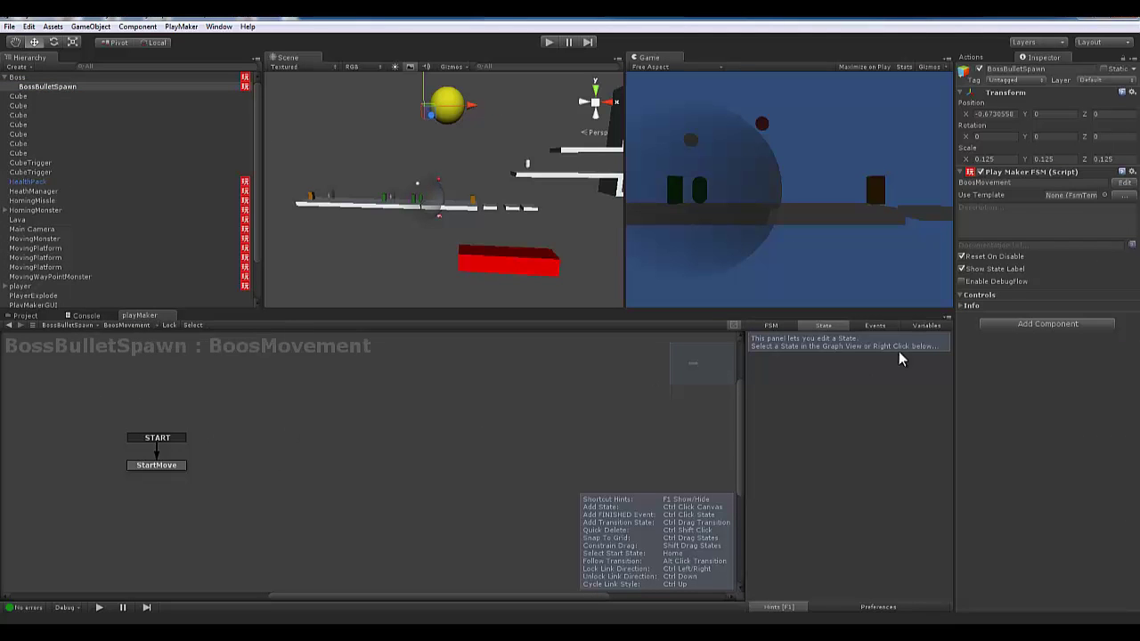
left_click(1010, 183)
type("bd")
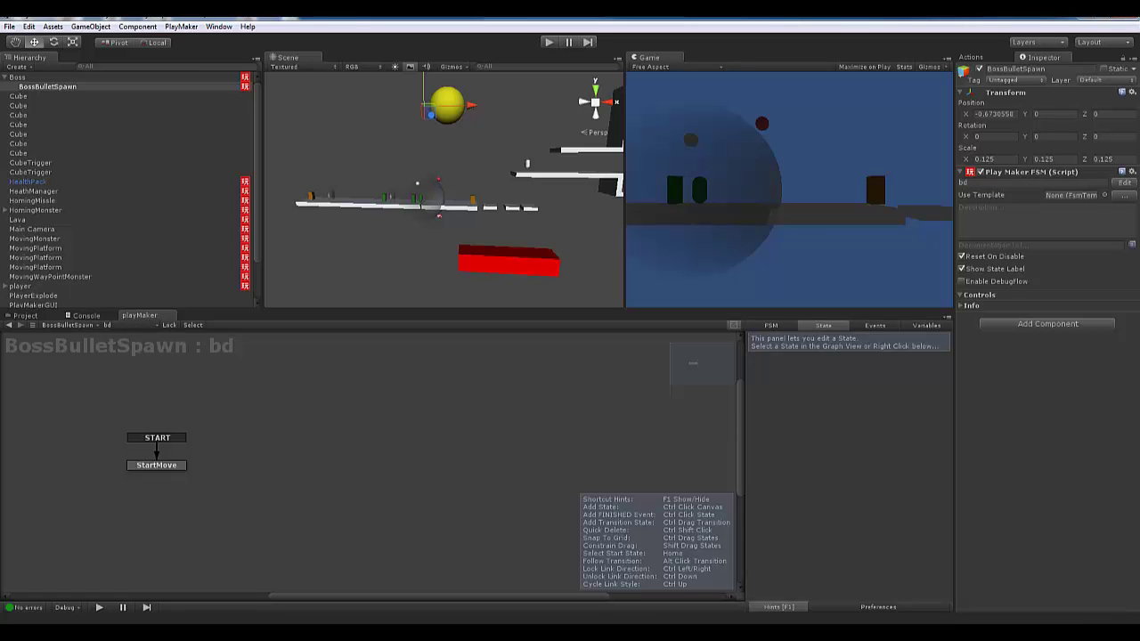
left_click(1132, 171)
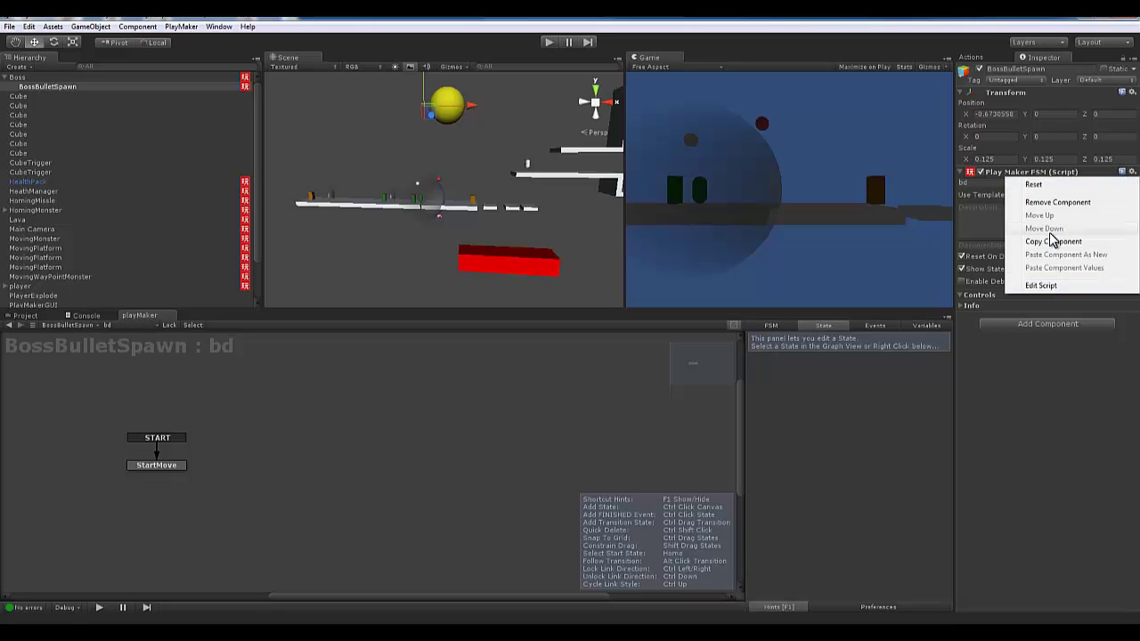
left_click(1051, 202)
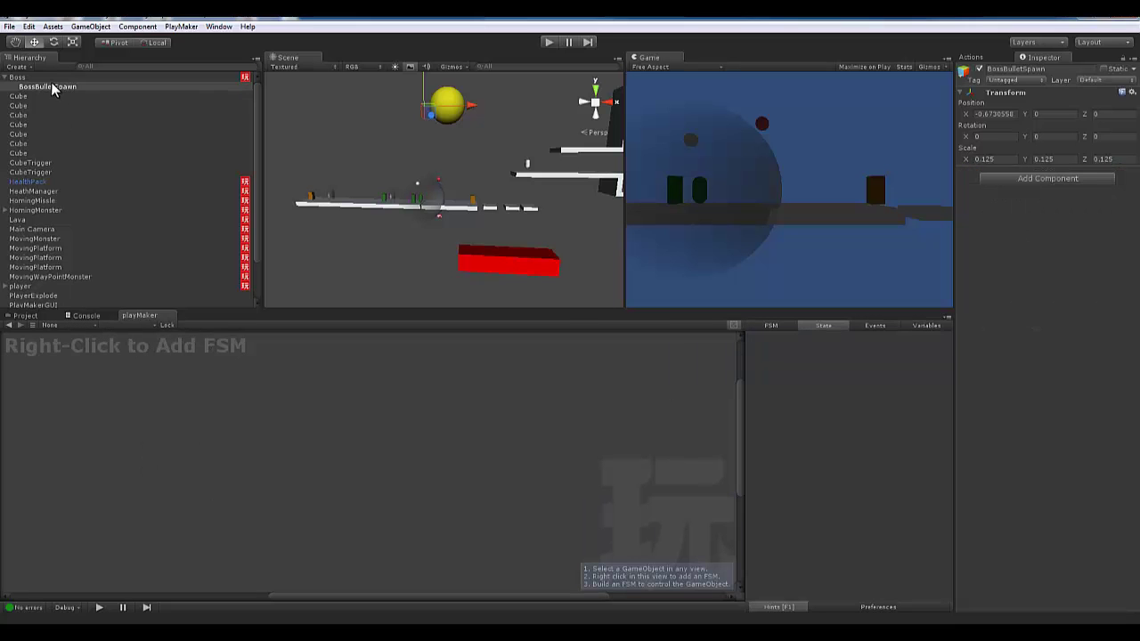
Play-test the scene with Boss selected to watch its BossMove FSM run
left_click(27, 77)
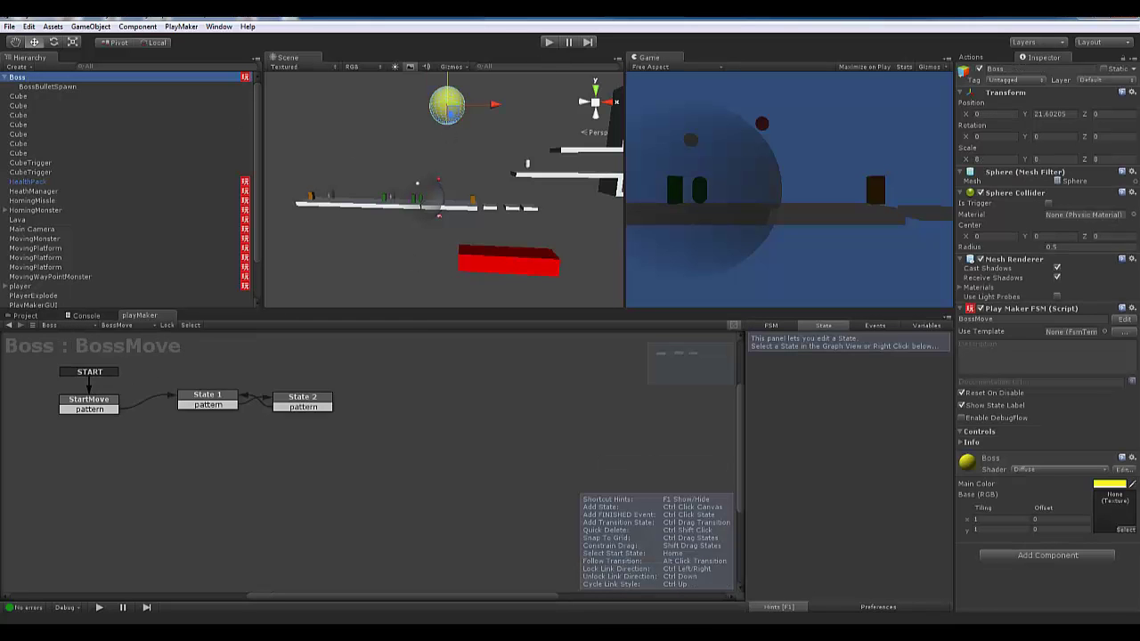
left_click(546, 42)
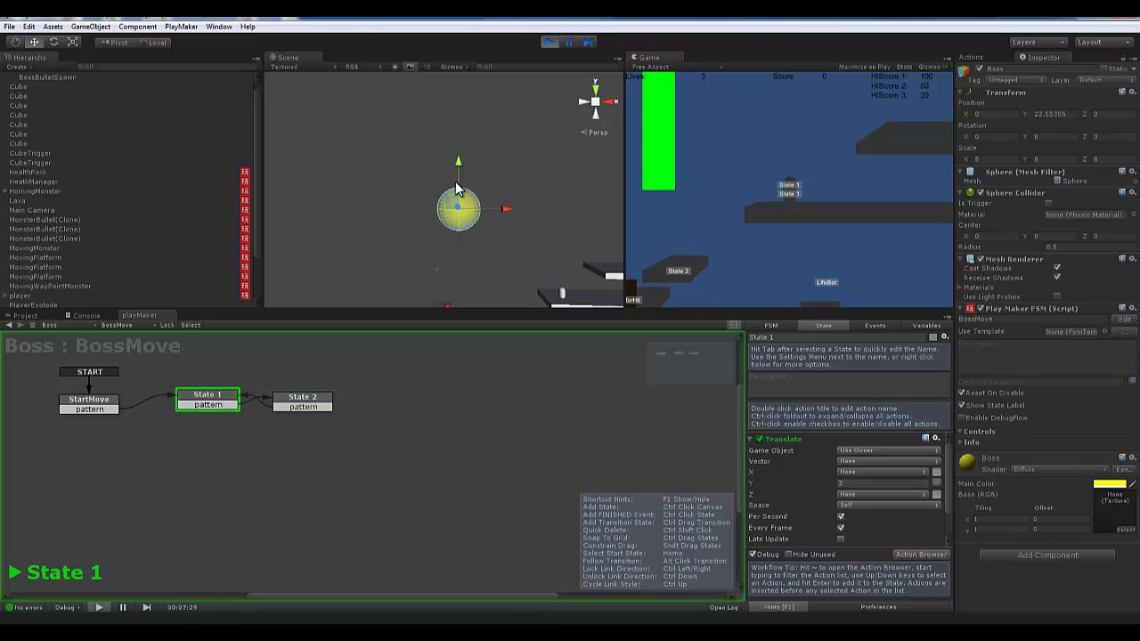
Stop the play test and duplicate the HeathManager object in the hierarchy
left_click(548, 42)
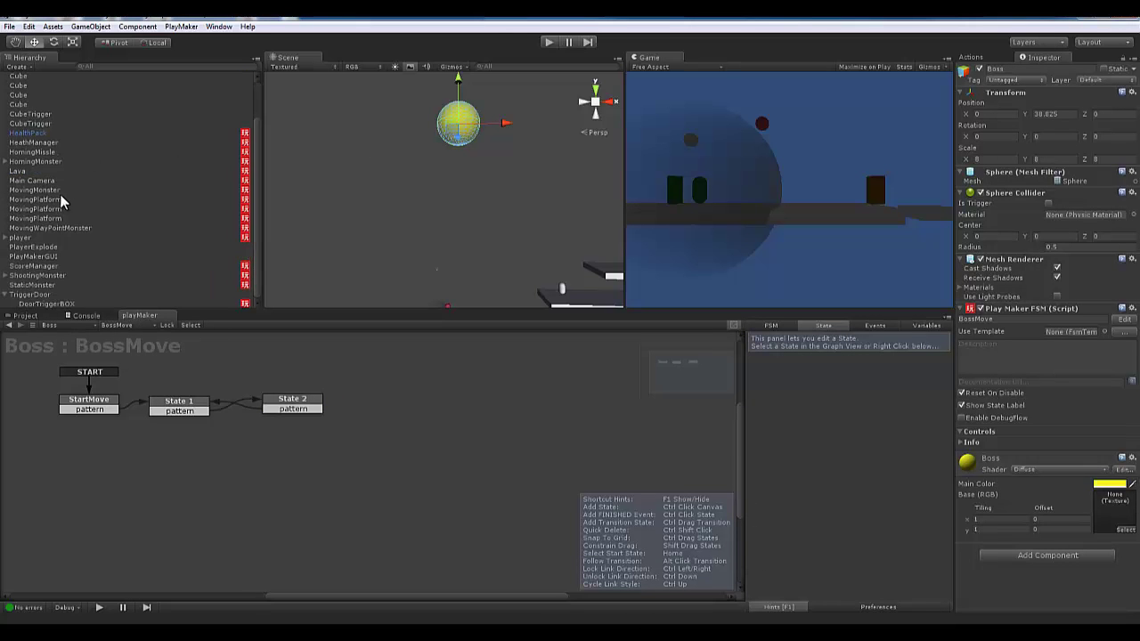
left_click(34, 191)
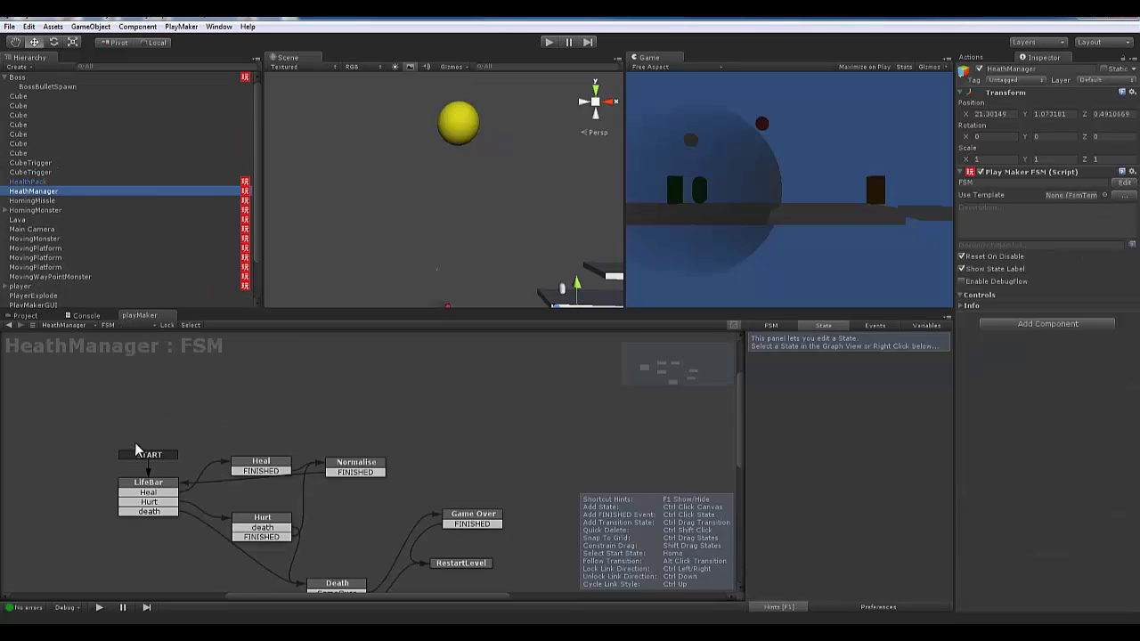
scroll(135, 443, "down", 3)
middle_click_drag(229, 505, 210, 421)
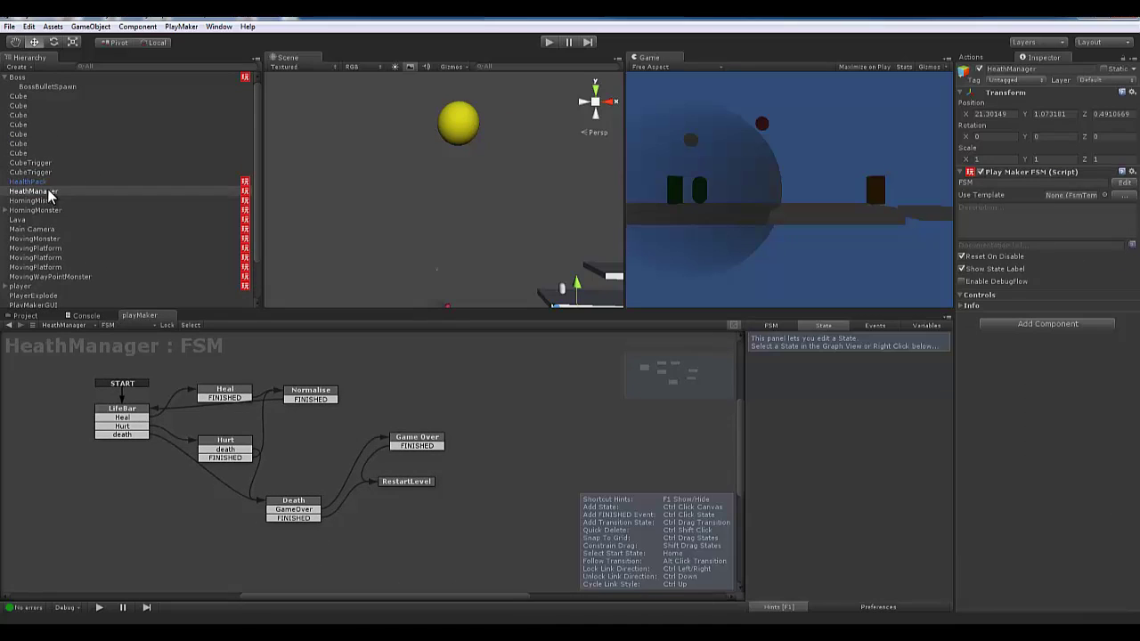
right_click(47, 189)
left_click(90, 244)
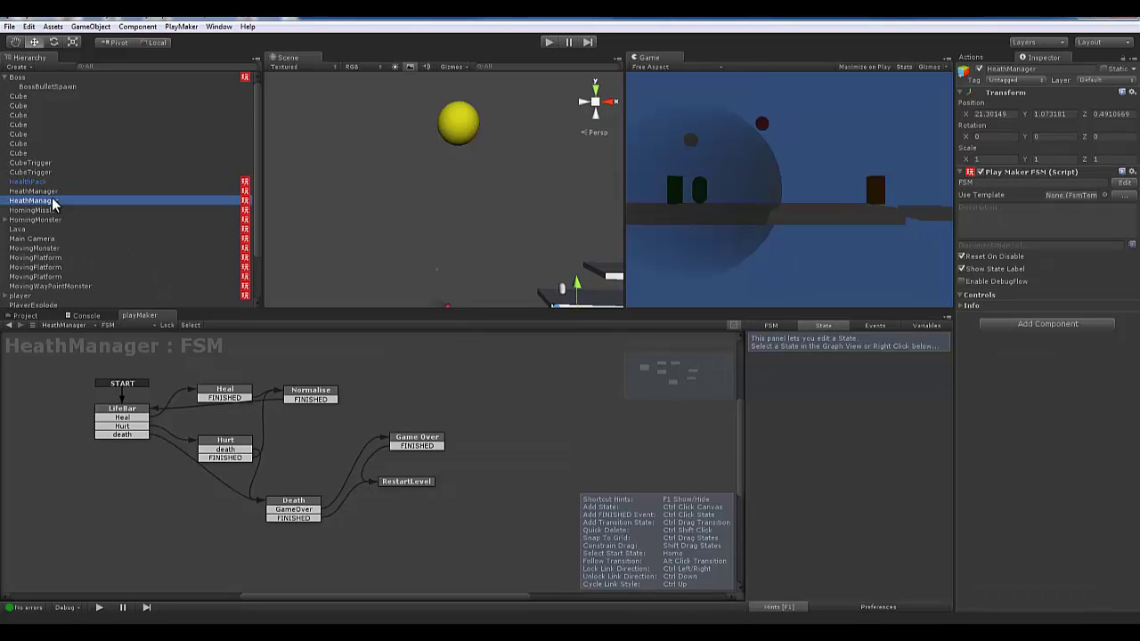
Rename the duplicated HeathManager object to BossHeathManager
left_click(1052, 69)
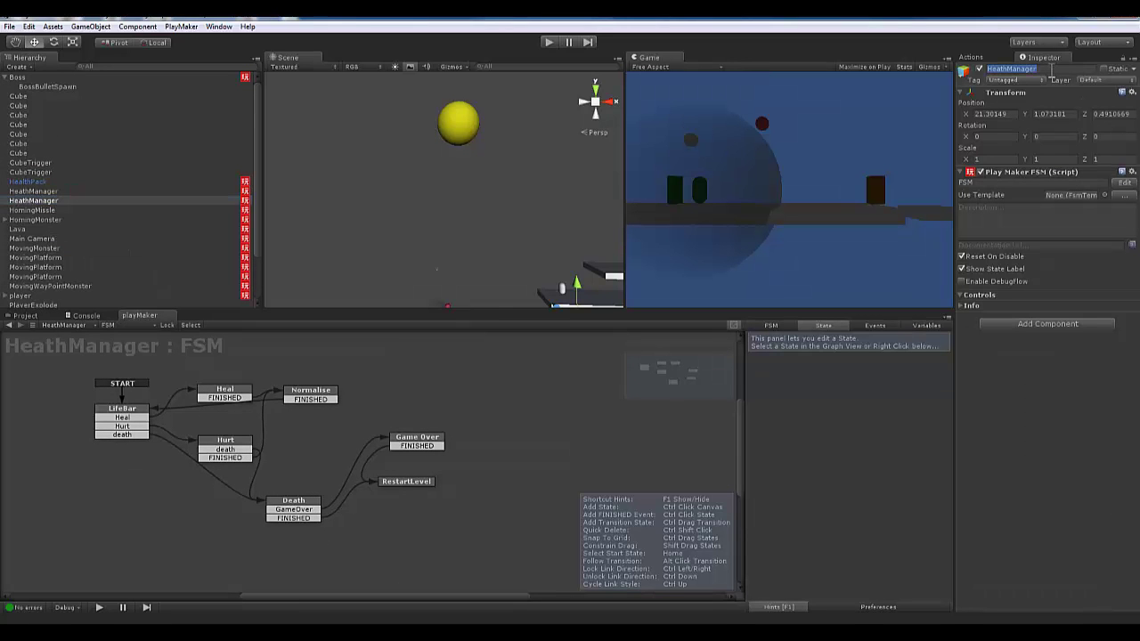
left_click(1052, 70)
key("Home")
type("Boss")
key("Return")
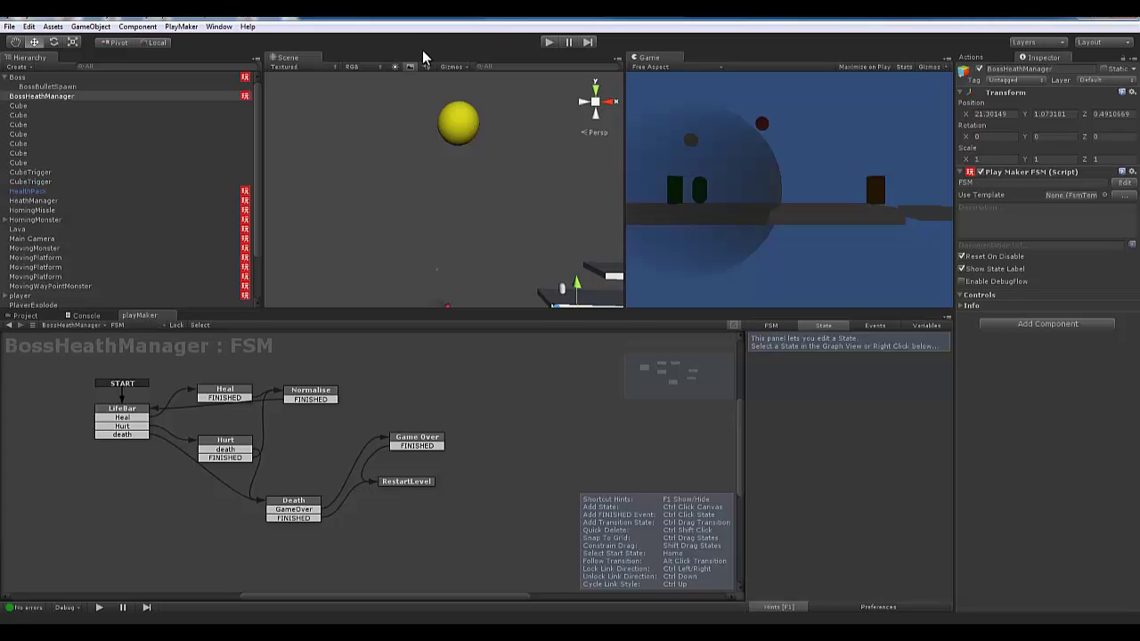
Make BossHeathManager a child of the Boss object, alongside BossBulletSpawn
left_click_drag(52, 96, 22, 82)
left_click(22, 78)
left_click(55, 86)
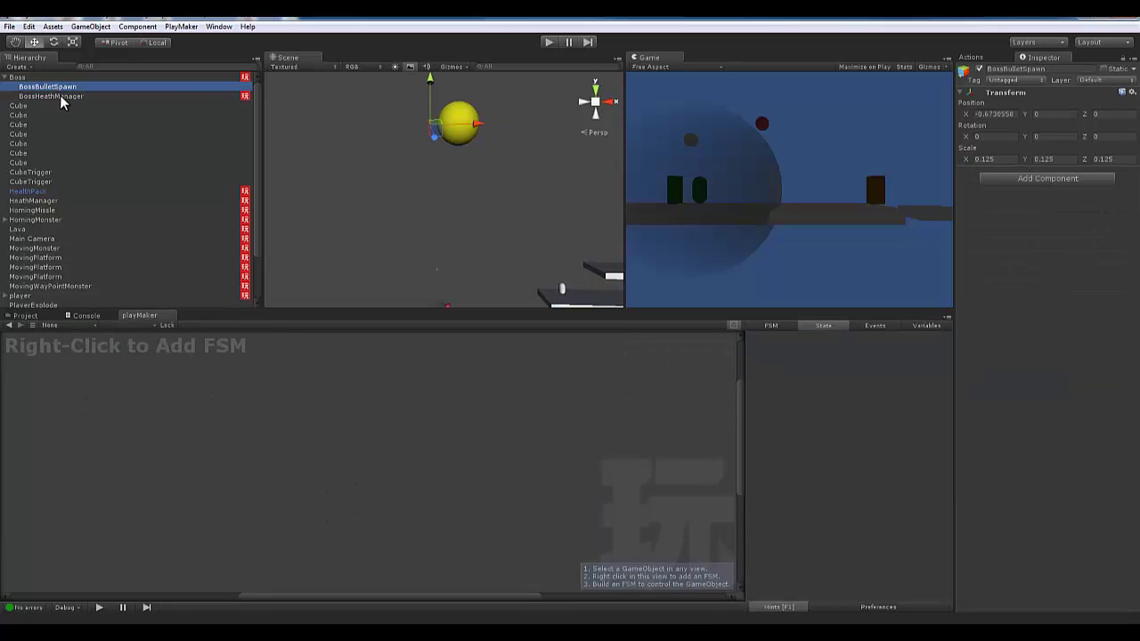
left_click(52, 97)
left_click(19, 79)
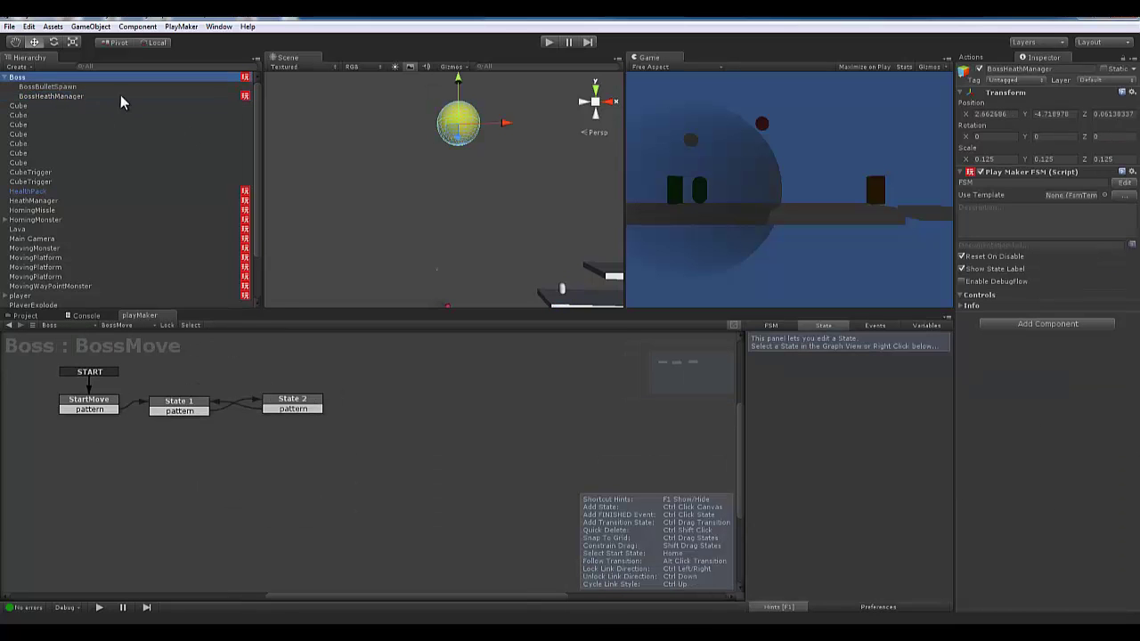
In BossHeathManager's LifeBar state, set the Draw Texture action's texture to BlackSquare and its Left value to 0.88
left_click(49, 96)
left_click(148, 413)
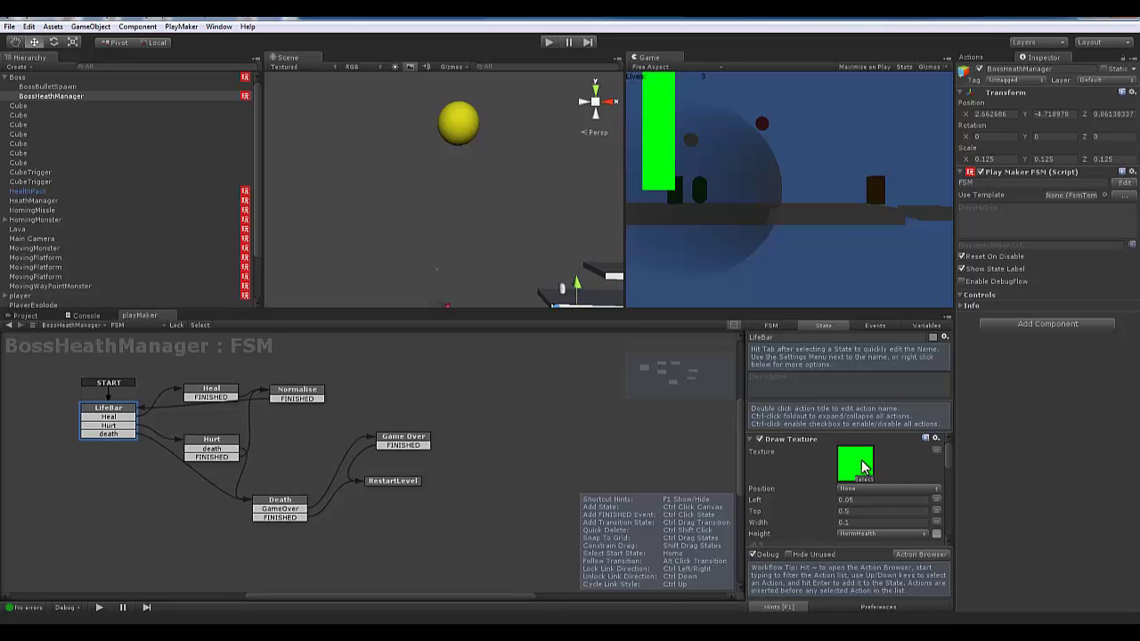
left_click(864, 483)
scroll(165, 113, "down", 5)
scroll(161, 145, "up", 10)
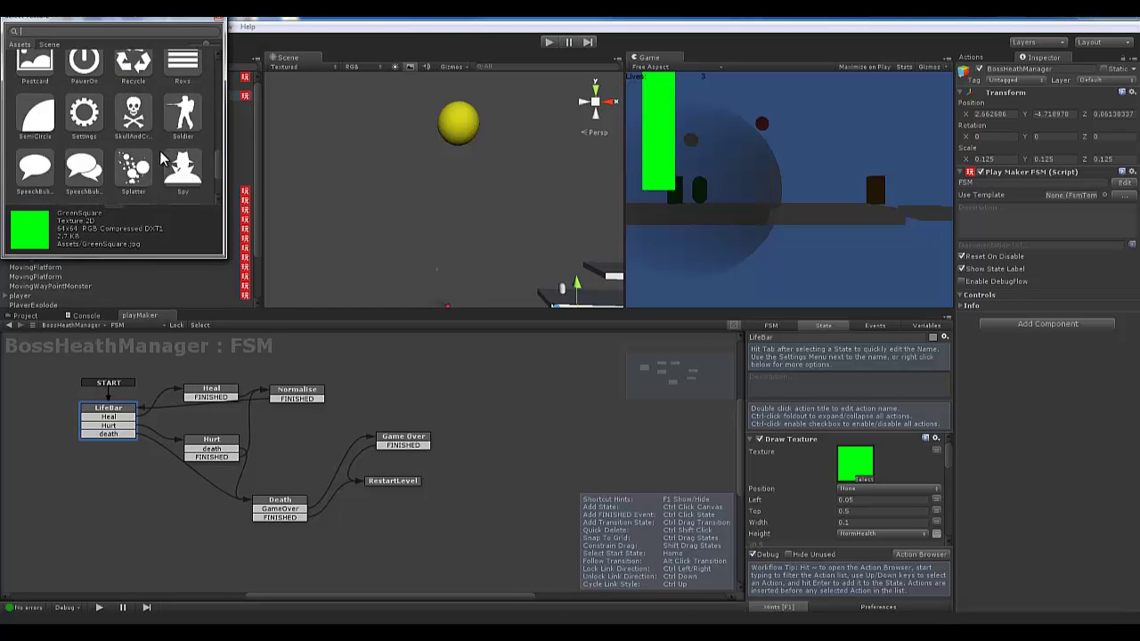
scroll(160, 150, "up", 3)
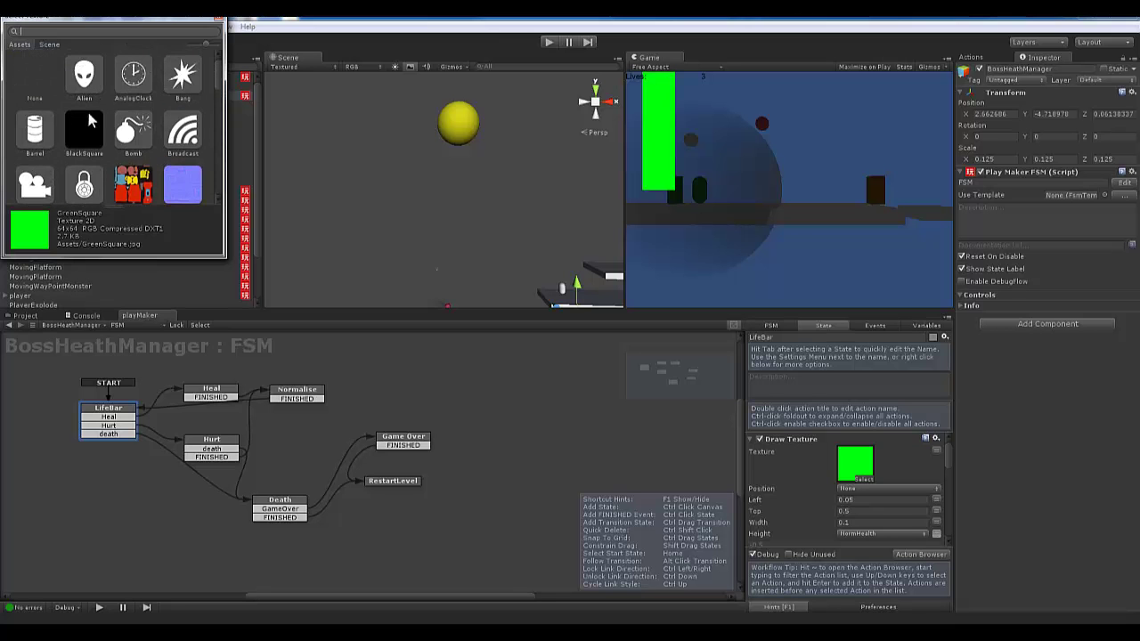
double_click(95, 109)
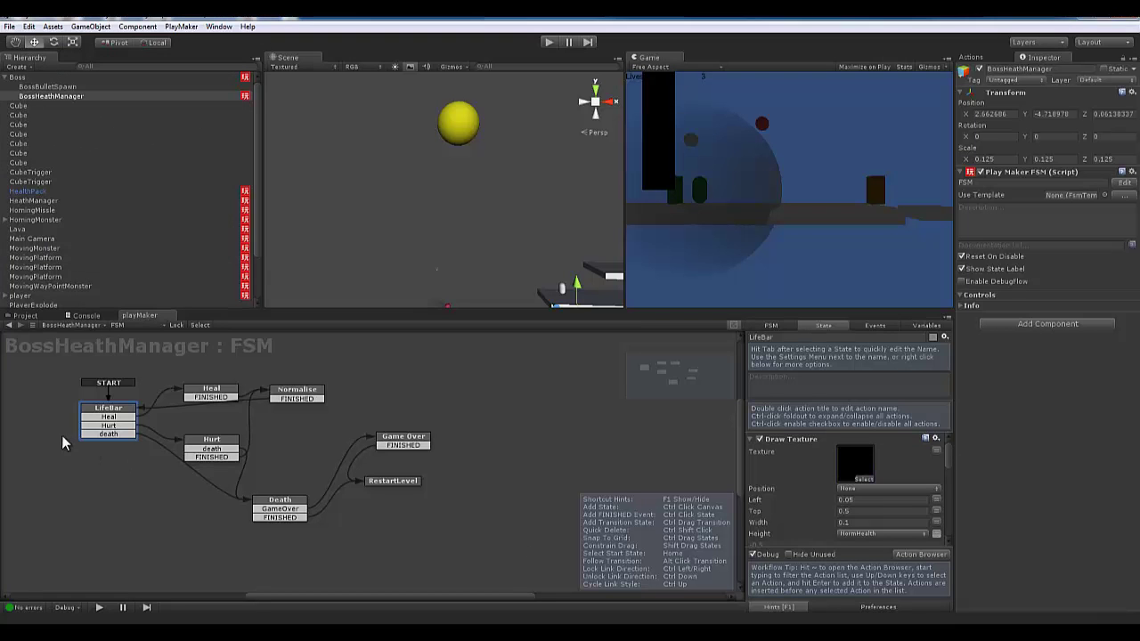
left_click_drag(759, 501, 780, 511)
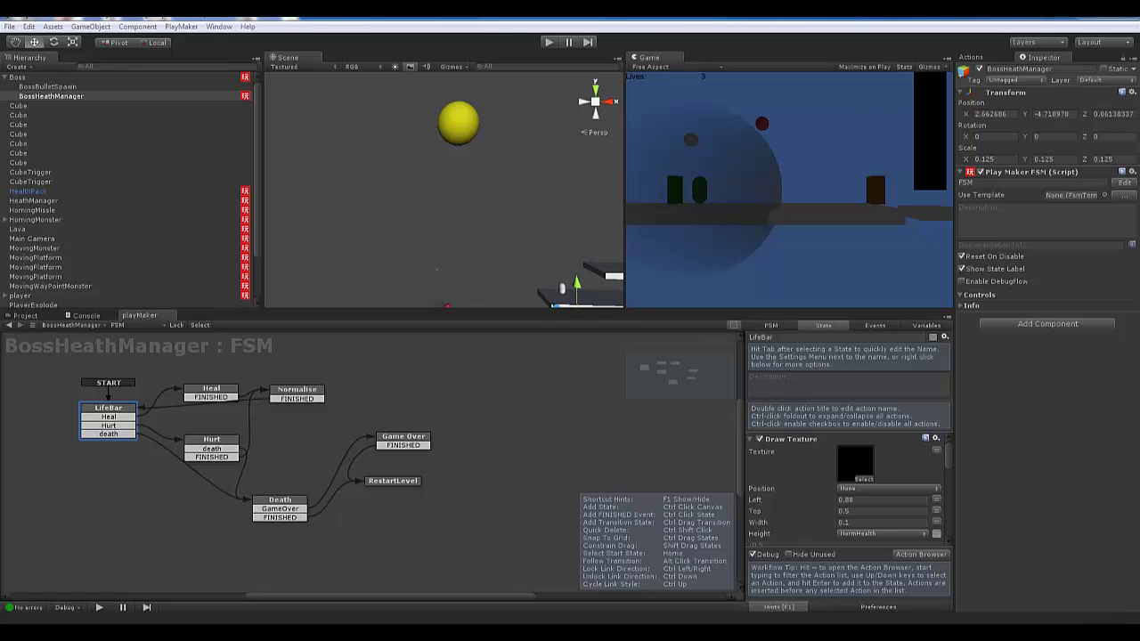
Review BossHeathManager's states and delete the RestartLevel and Game Over states from its FSM
left_click(194, 444)
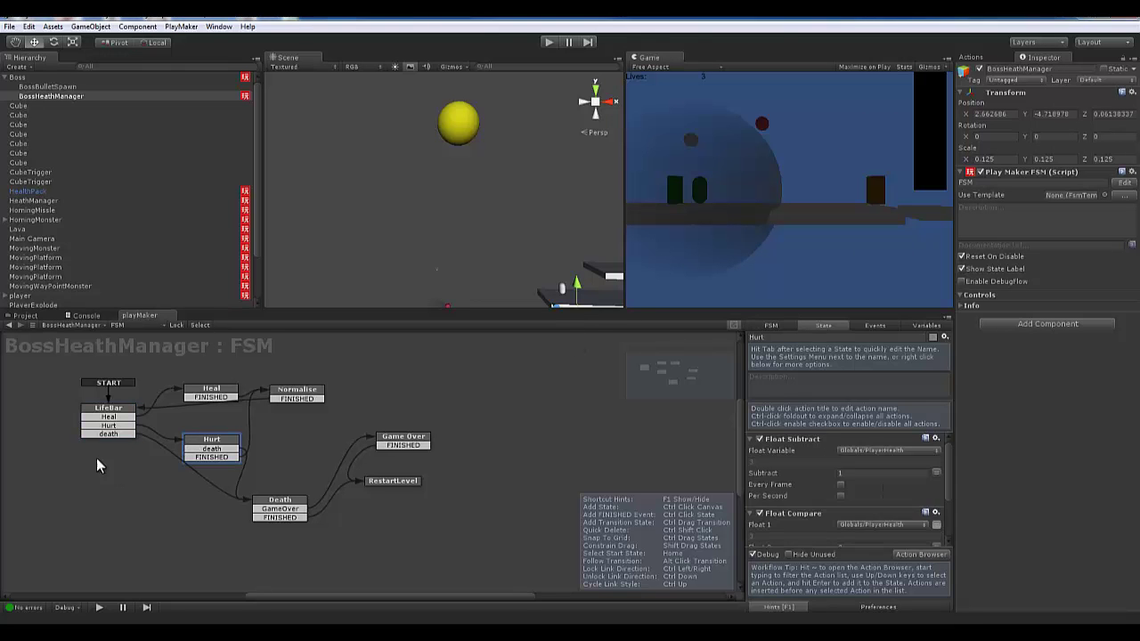
left_click(106, 409)
left_click(196, 434)
left_click(304, 503)
left_click(395, 481)
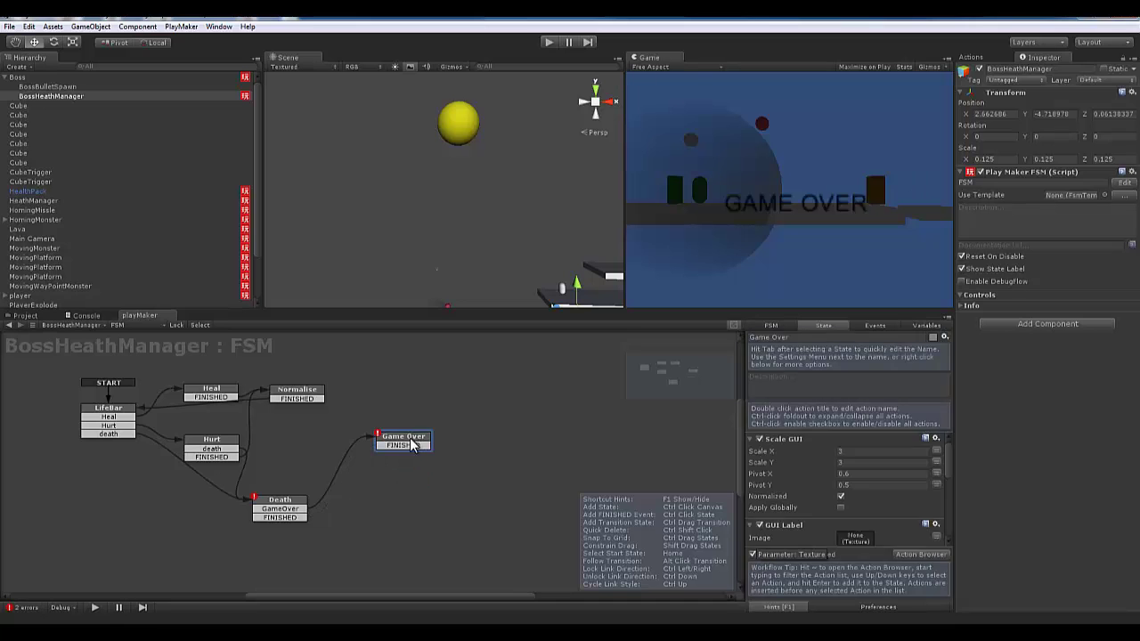
Review the Death state's actions and delete its Int Add and Set Float Value actions
left_click(296, 505)
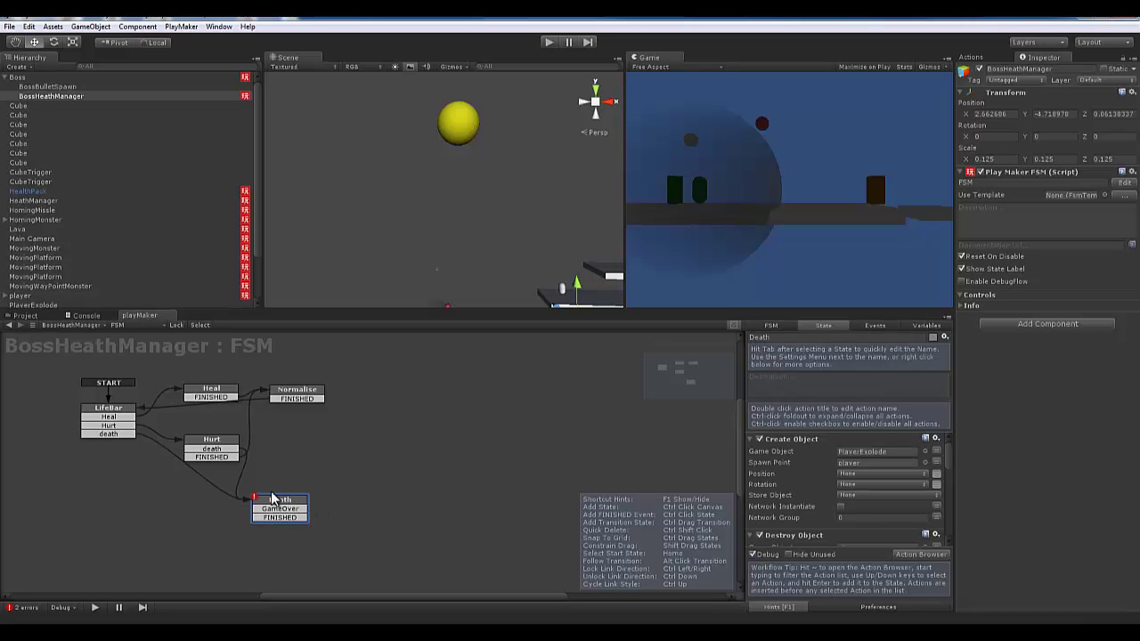
middle_click_drag(284, 506, 278, 482)
scroll(270, 502, "up", 1)
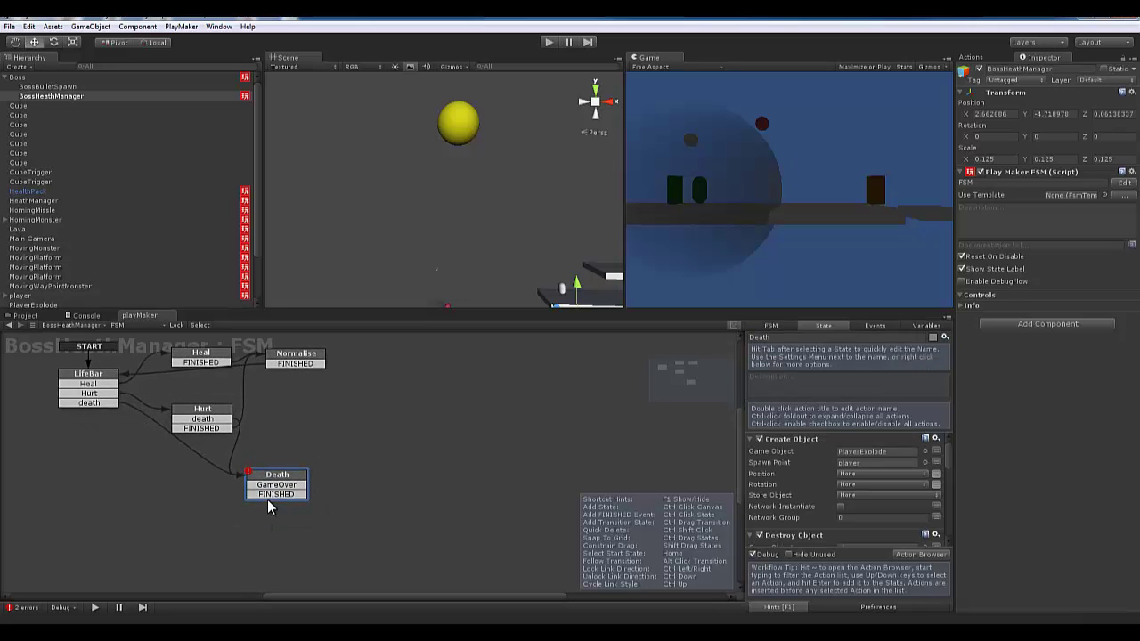
scroll(854, 458, "down", 5)
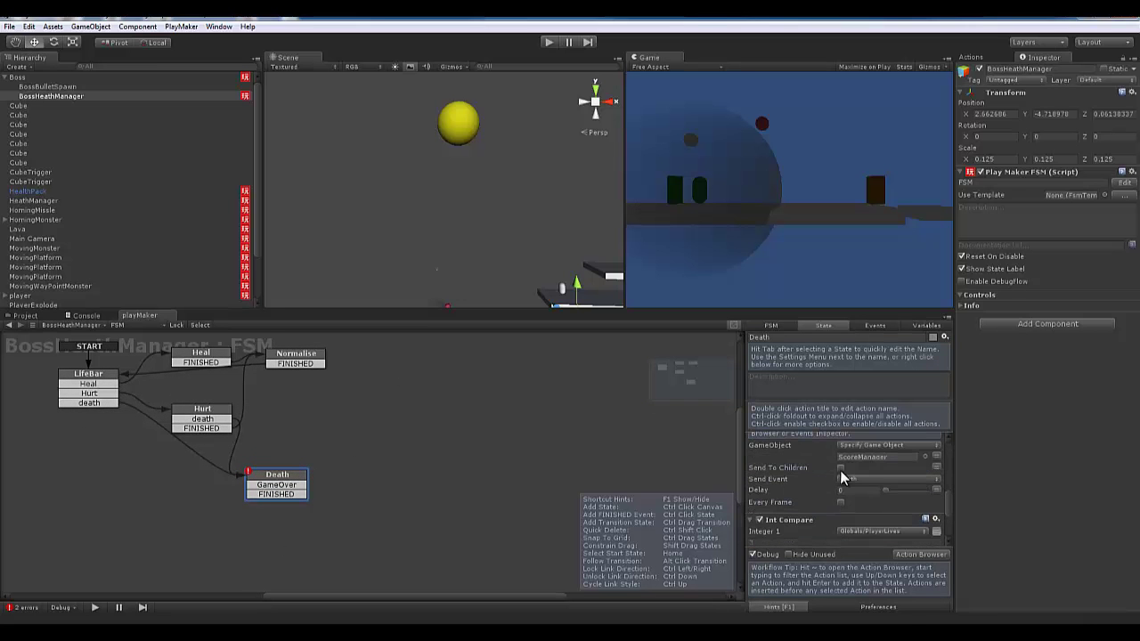
scroll(791, 507, "up", 5)
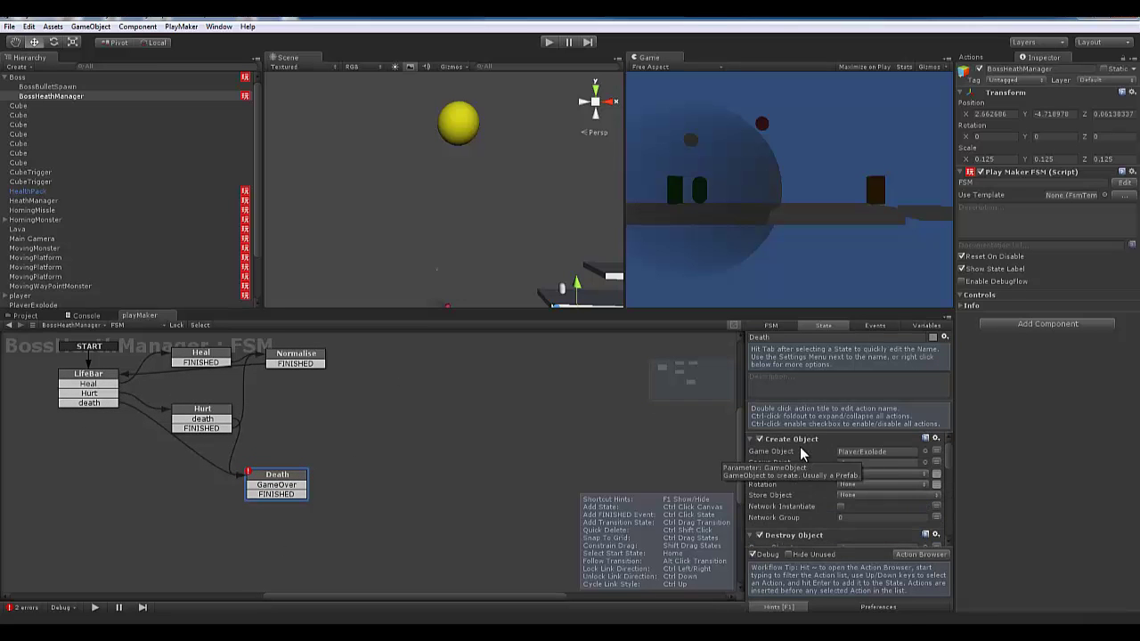
scroll(799, 486, "down", 3)
scroll(763, 472, "up", 2)
scroll(819, 477, "up", 1)
scroll(818, 477, "down", 3)
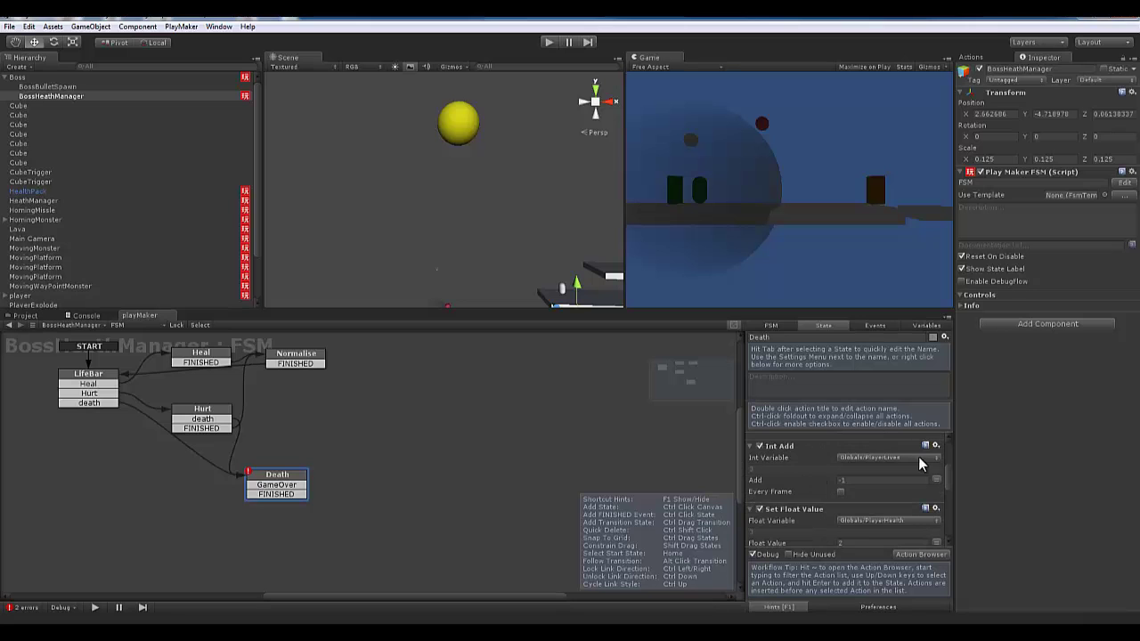
left_click(935, 444)
left_click(875, 448)
key("Delete")
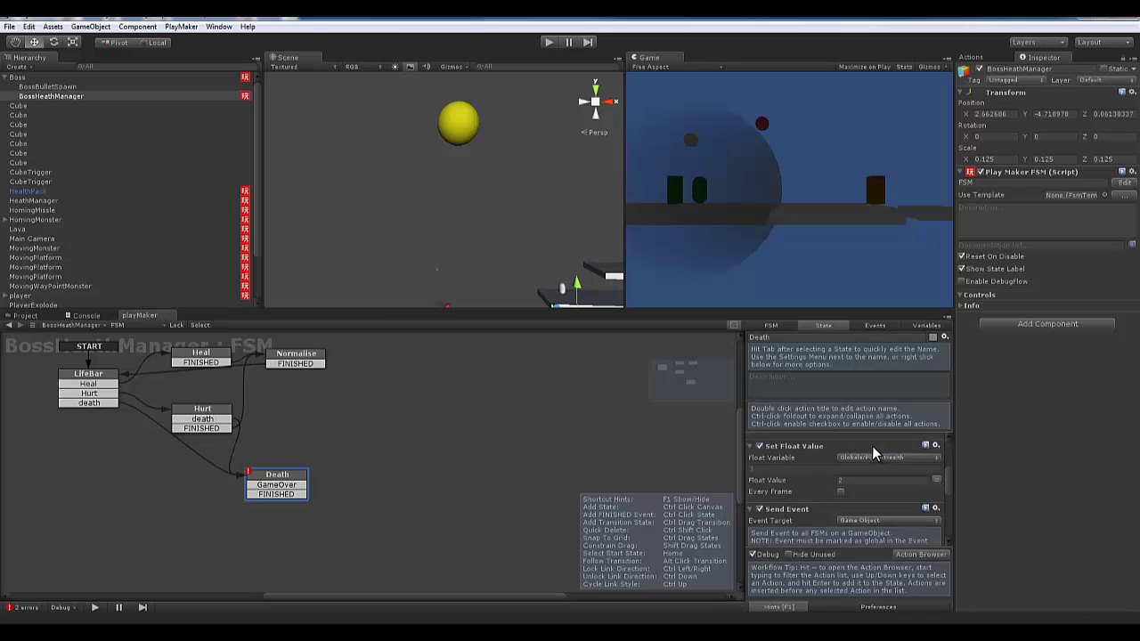
left_click(845, 448)
key("Delete")
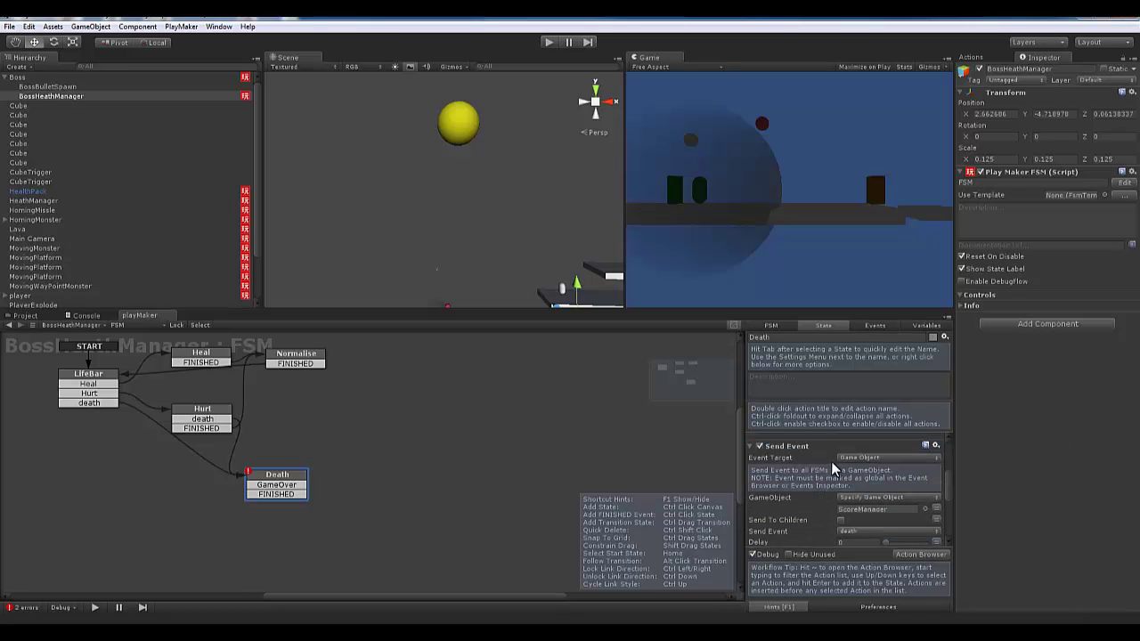
Delete the Wait and Int Compare actions from the Death state
scroll(822, 459, "down", 3)
left_click(833, 491)
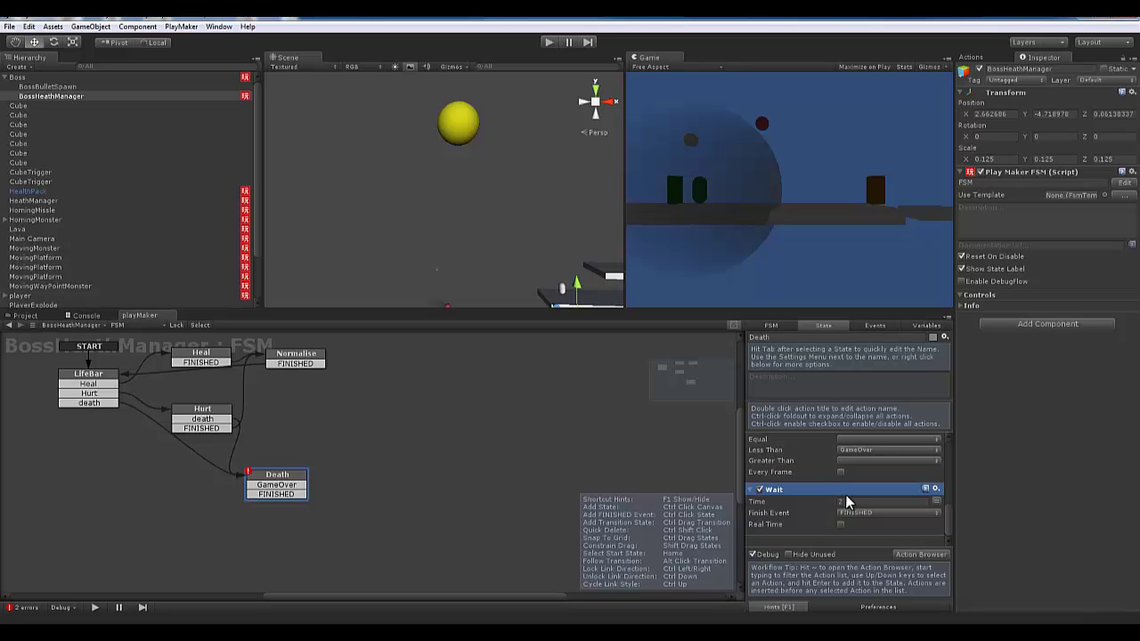
key("Delete")
scroll(849, 510, "up", 2)
scroll(824, 492, "up", 1)
left_click(825, 480)
key("Delete")
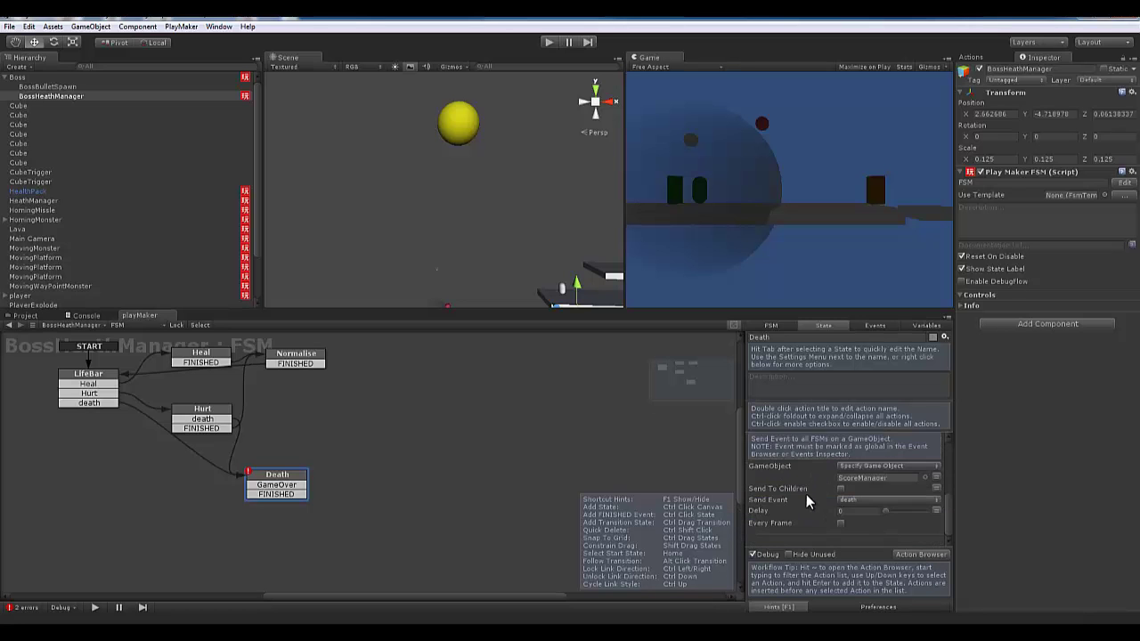
Delete the GameOver transition from the Death state, keeping the FINISHED transition
right_click(270, 495)
left_click(263, 491)
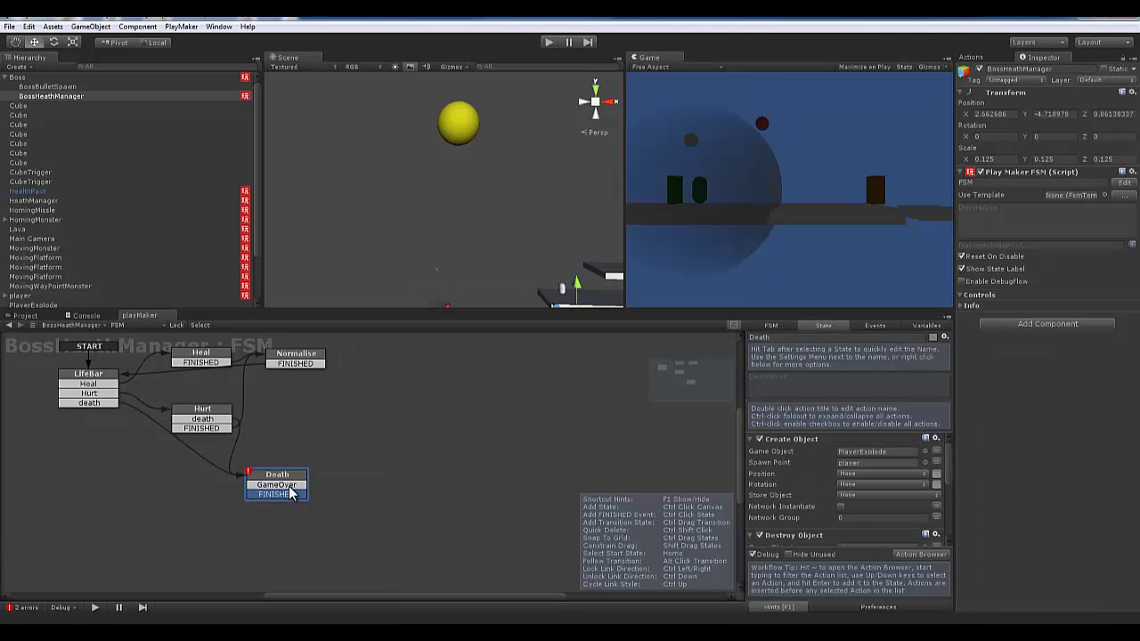
right_click(287, 491)
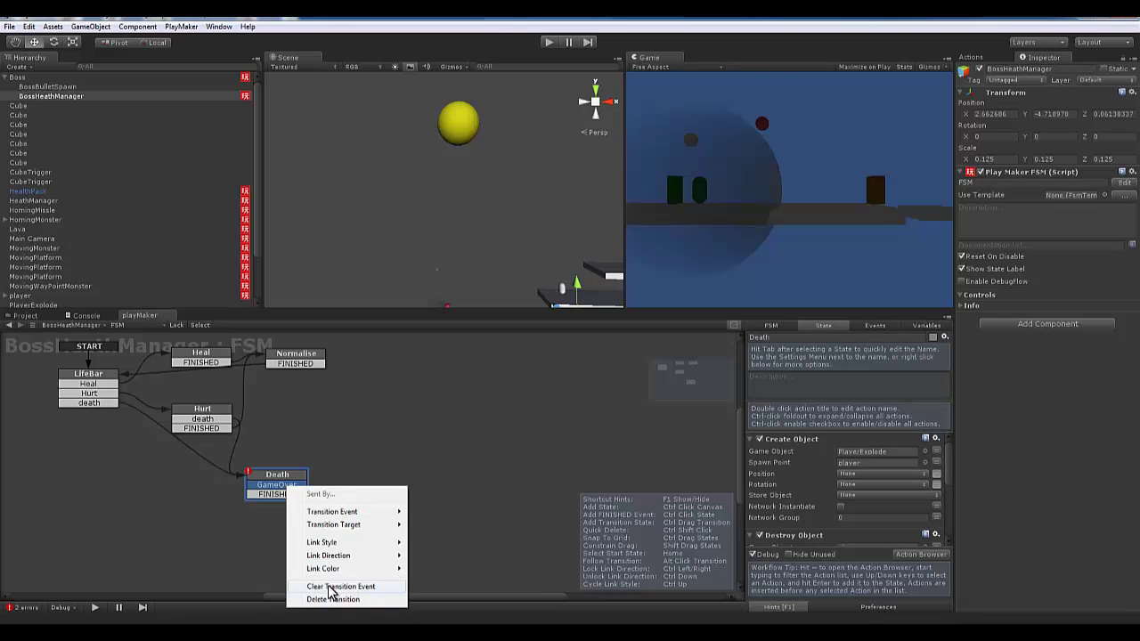
left_click(330, 588)
right_click(281, 489)
left_click(328, 597)
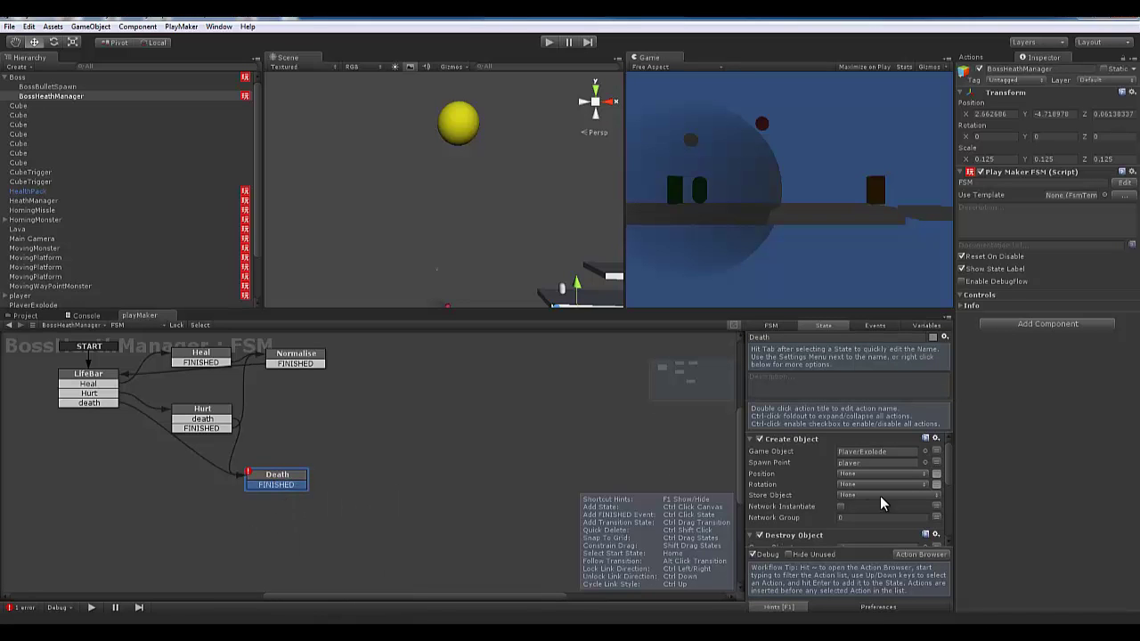
Try Boss as the Game Object of the Death state's Create Object action and restore PlayerExplode
scroll(862, 476, "down", 2)
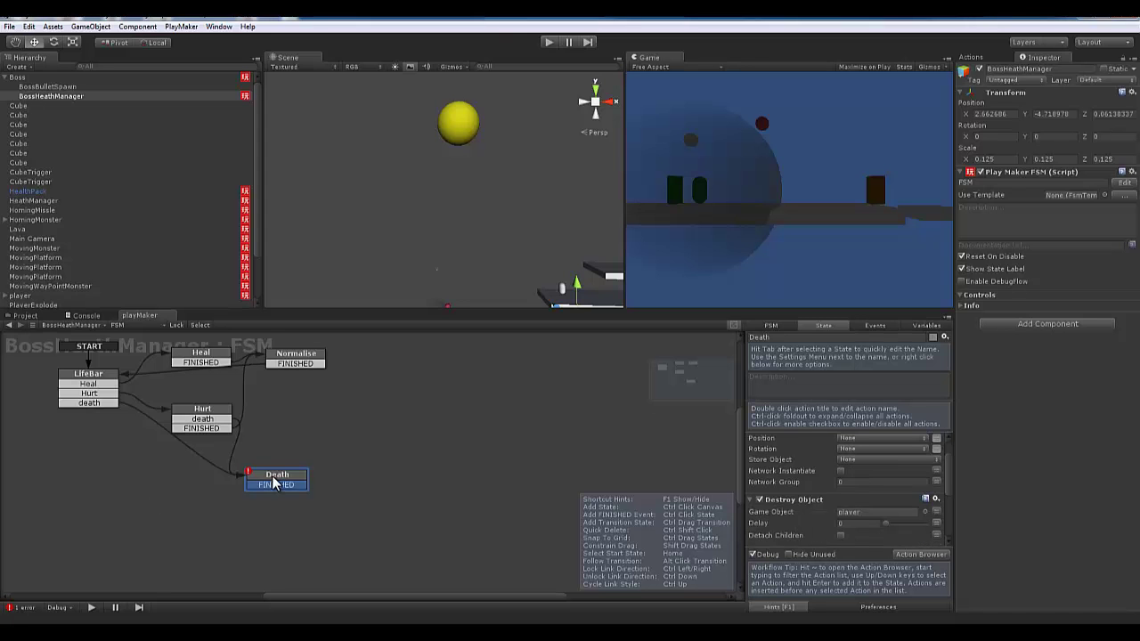
scroll(852, 481, "up", 2)
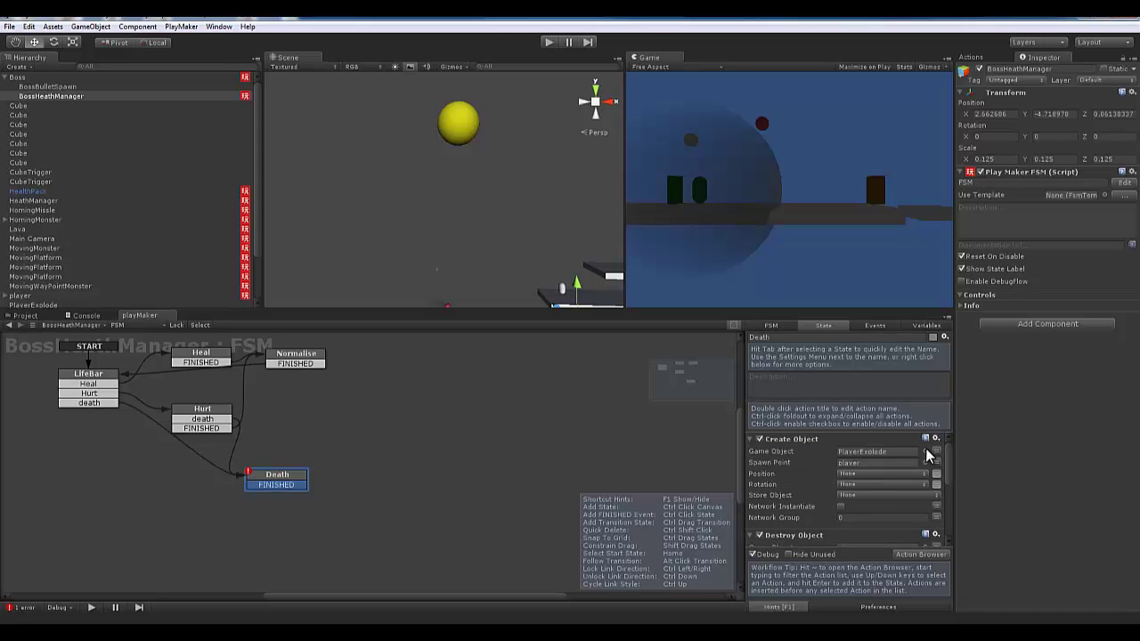
left_click(926, 452)
left_click(38, 132)
scroll(52, 96, "up", 5)
scroll(46, 91, "up", 2)
left_click(38, 65)
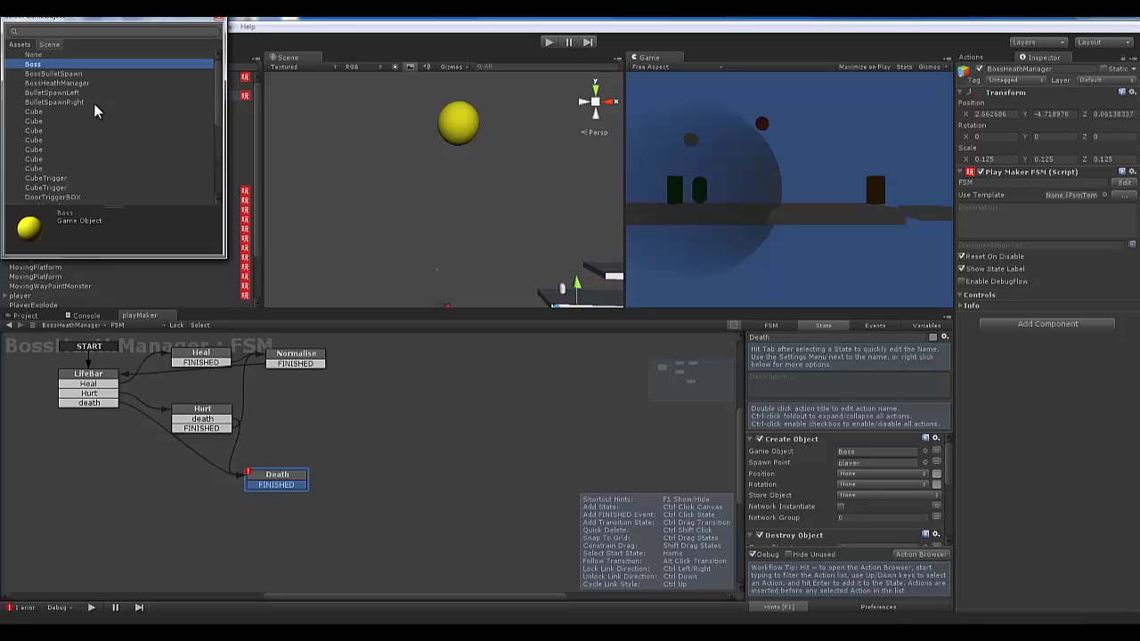
scroll(59, 141, "down", 2)
scroll(45, 103, "up", 2)
scroll(49, 160, "down", 6)
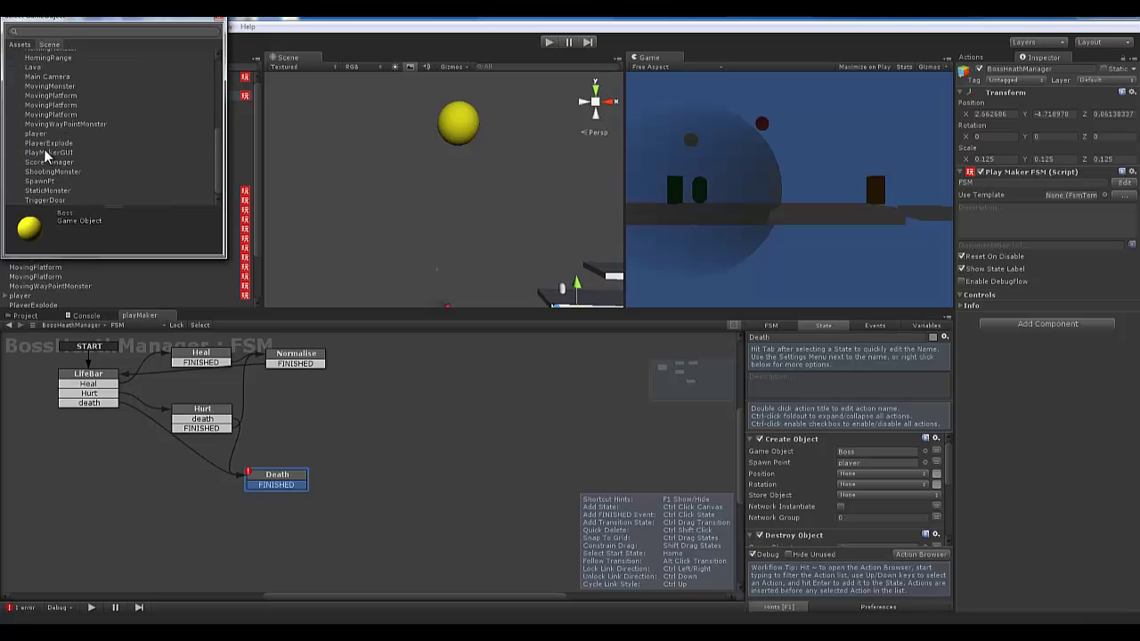
left_click(42, 143)
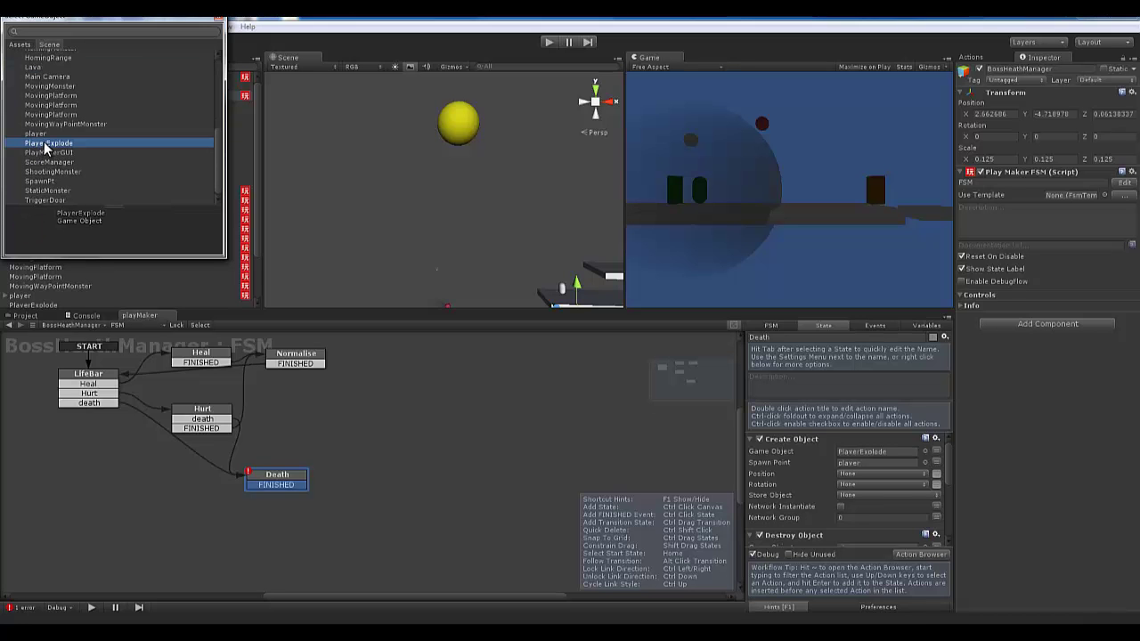
double_click(66, 144)
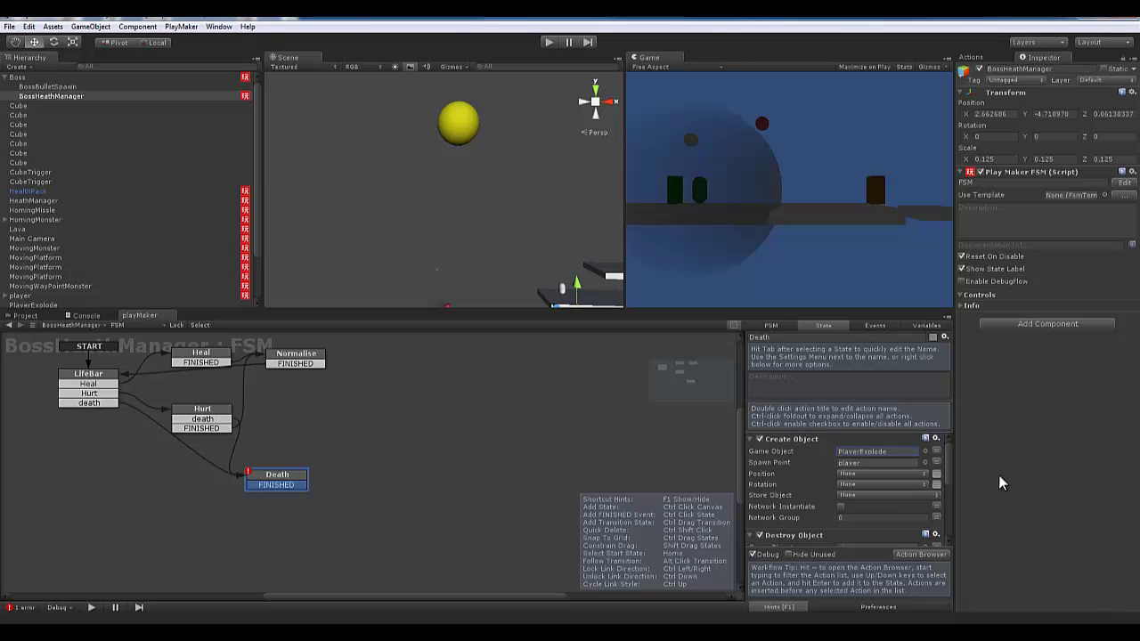
Set the Spawn Point of the Death state's Create Object action to Boss
left_click(925, 463)
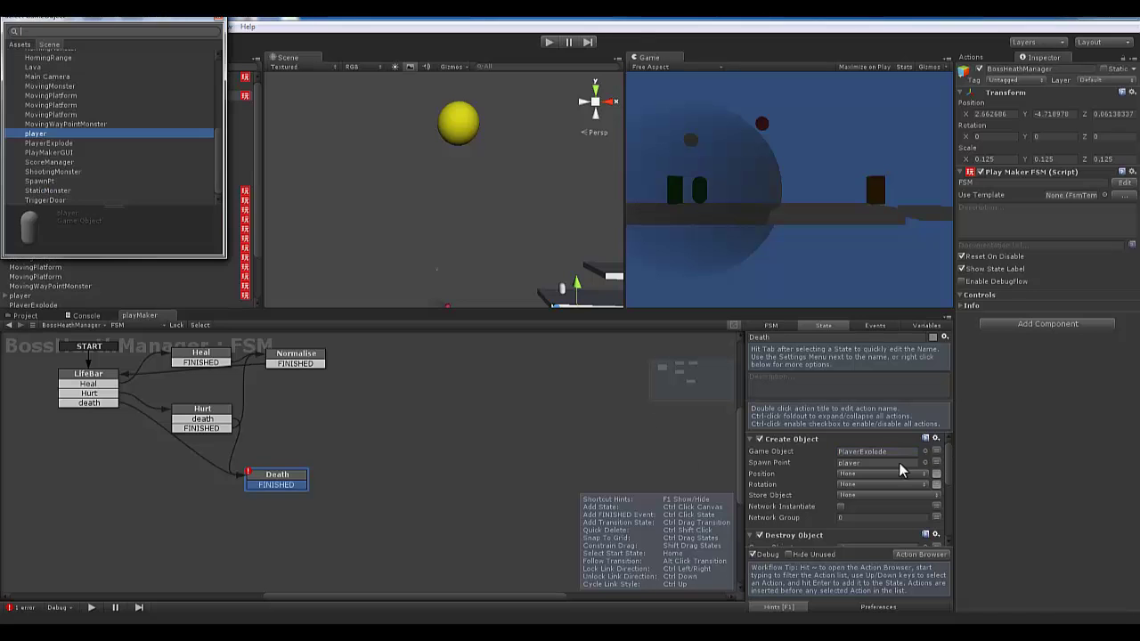
double_click(34, 64)
scroll(882, 490, "down", 3)
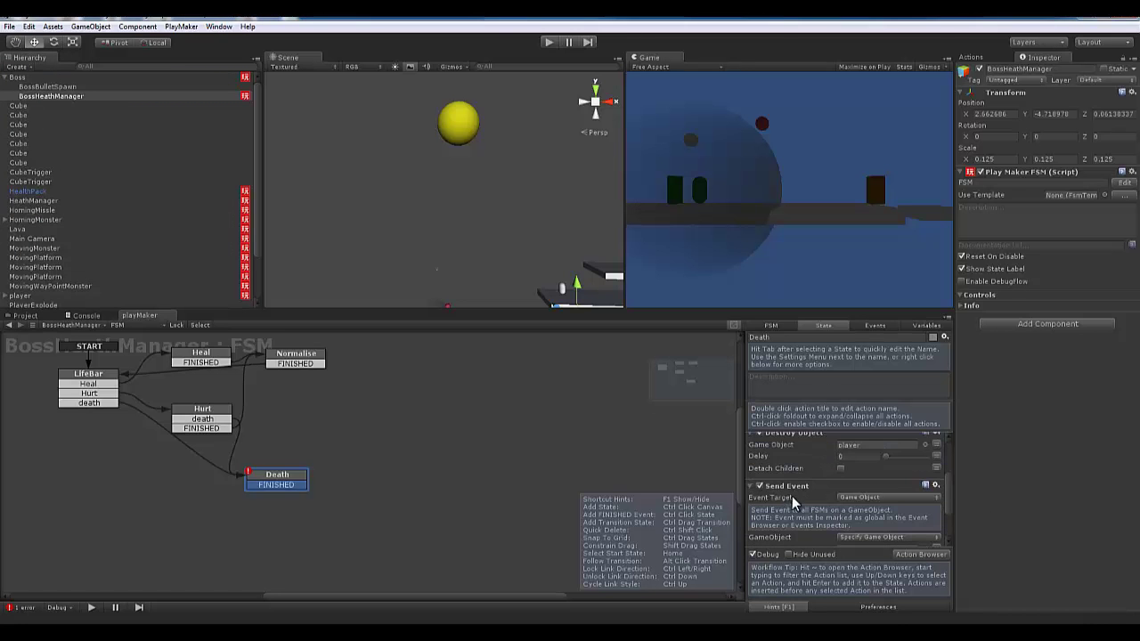
Set the Game Object of the Death state's Destroy Object action to Boss
scroll(797, 495, "down", 1)
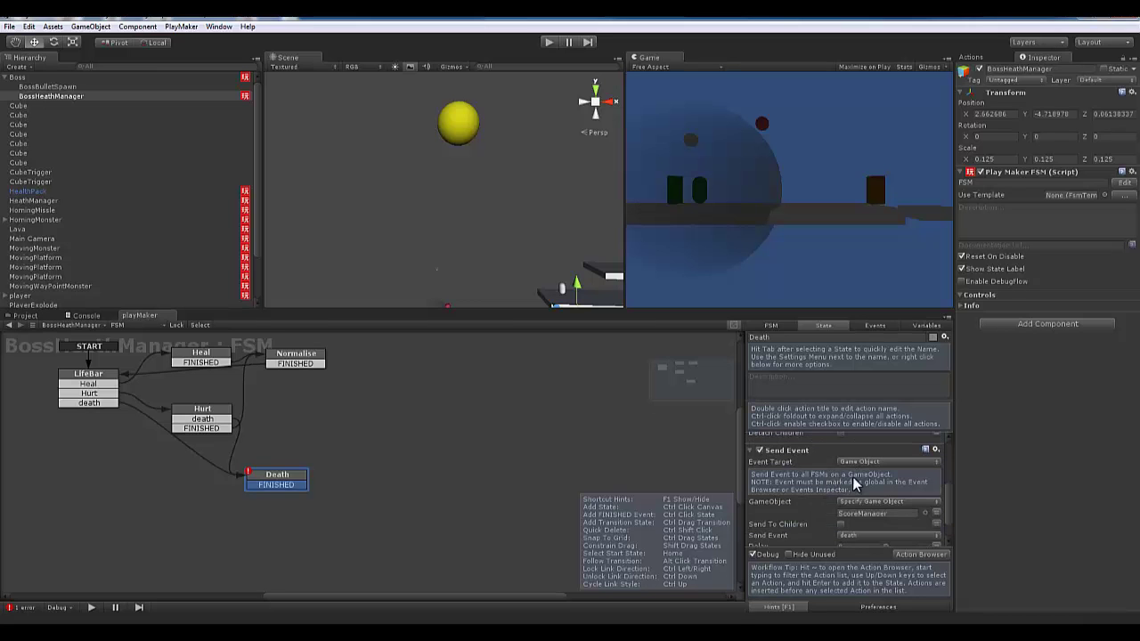
scroll(831, 517, "down", 1)
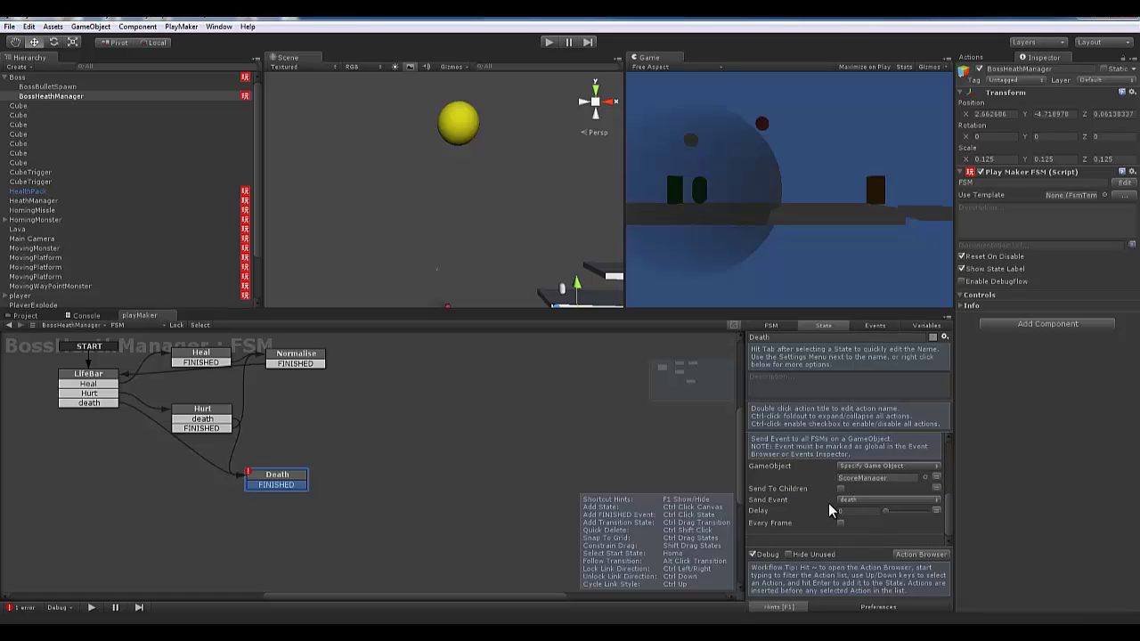
scroll(802, 501, "up", 1)
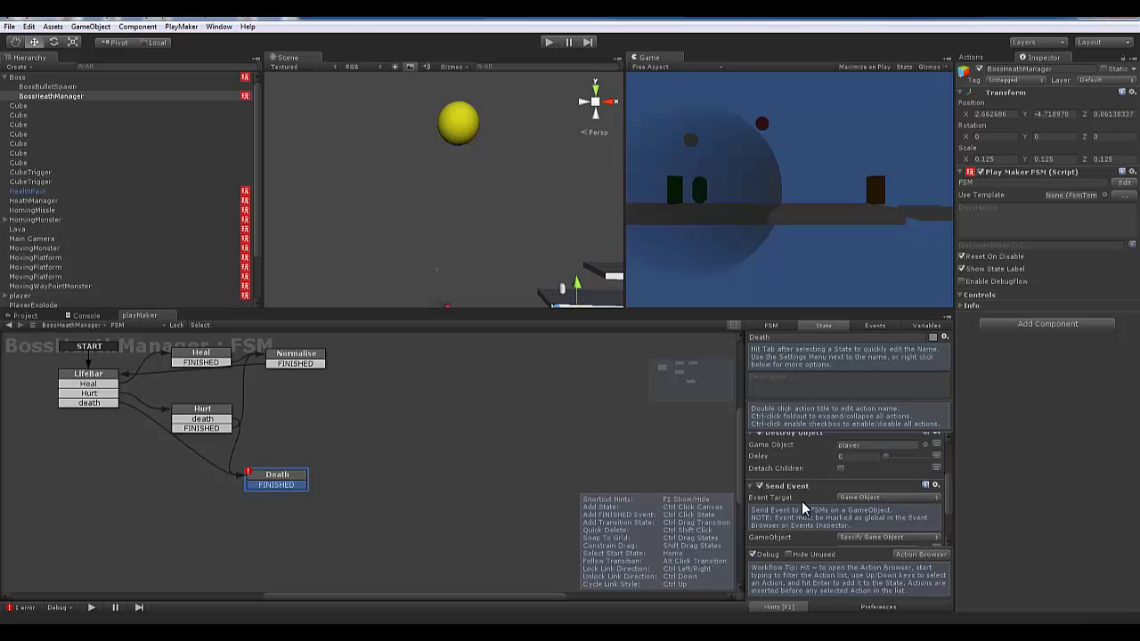
scroll(808, 499, "down", 5)
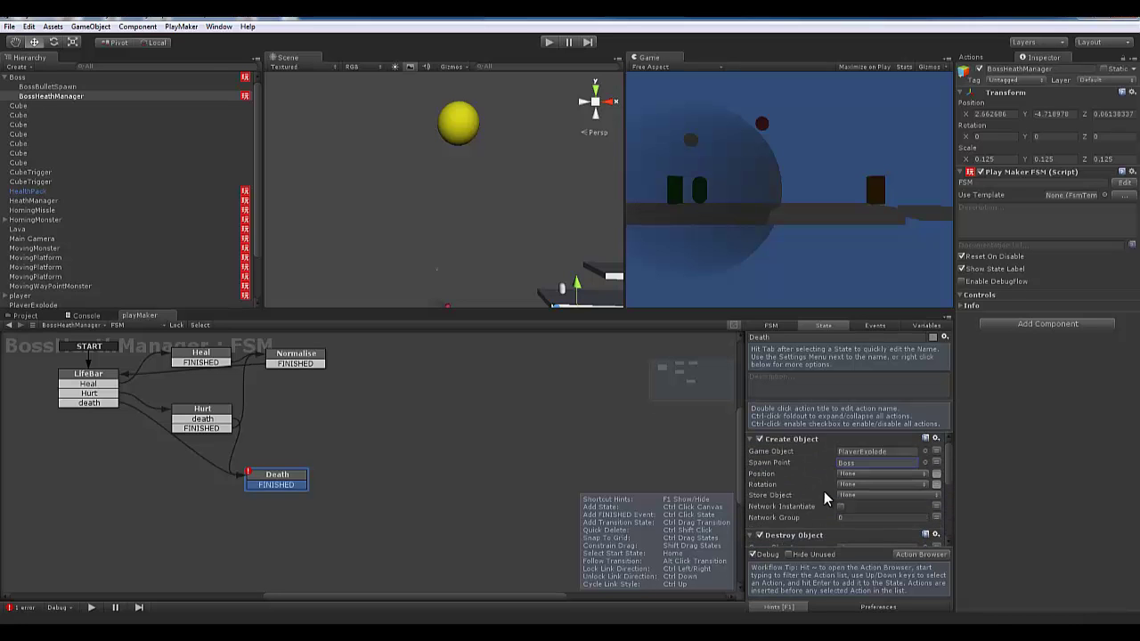
left_click(924, 512)
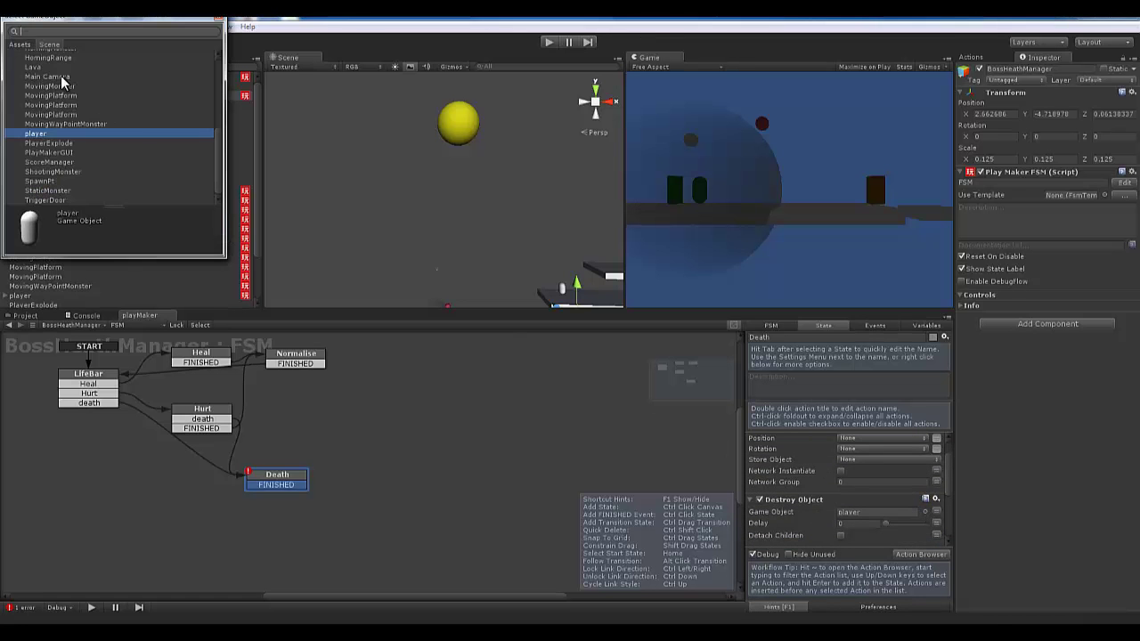
scroll(39, 69, "up", 5)
double_click(36, 64)
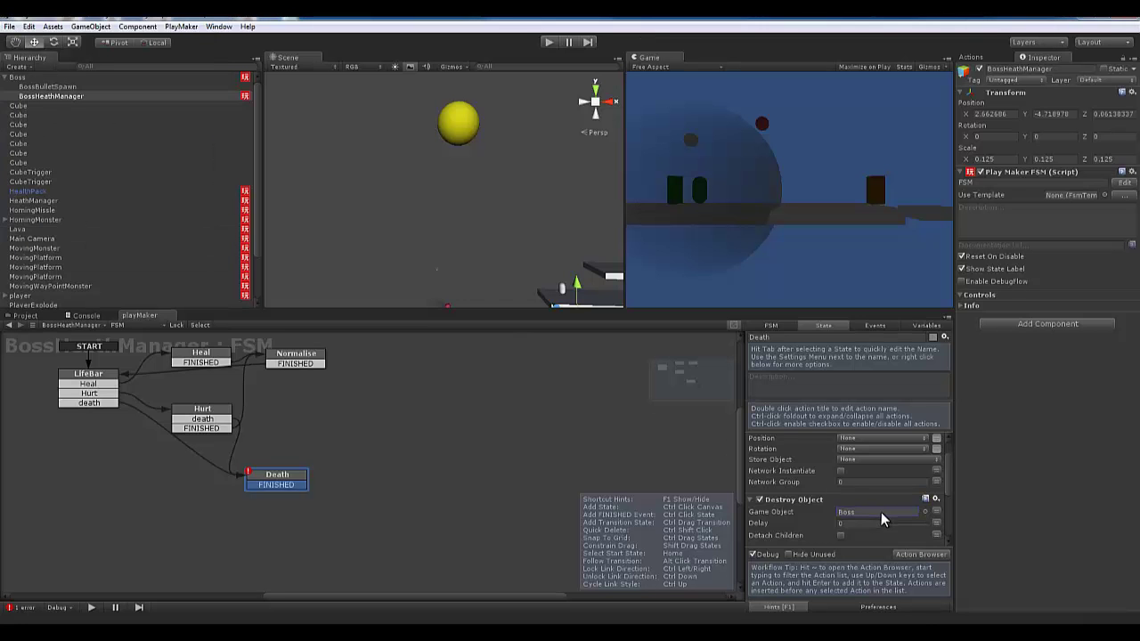
Remove the Send Event action targeting ScoreManager from the Death state
scroll(881, 508, "up", 2)
scroll(947, 463, "down", 4)
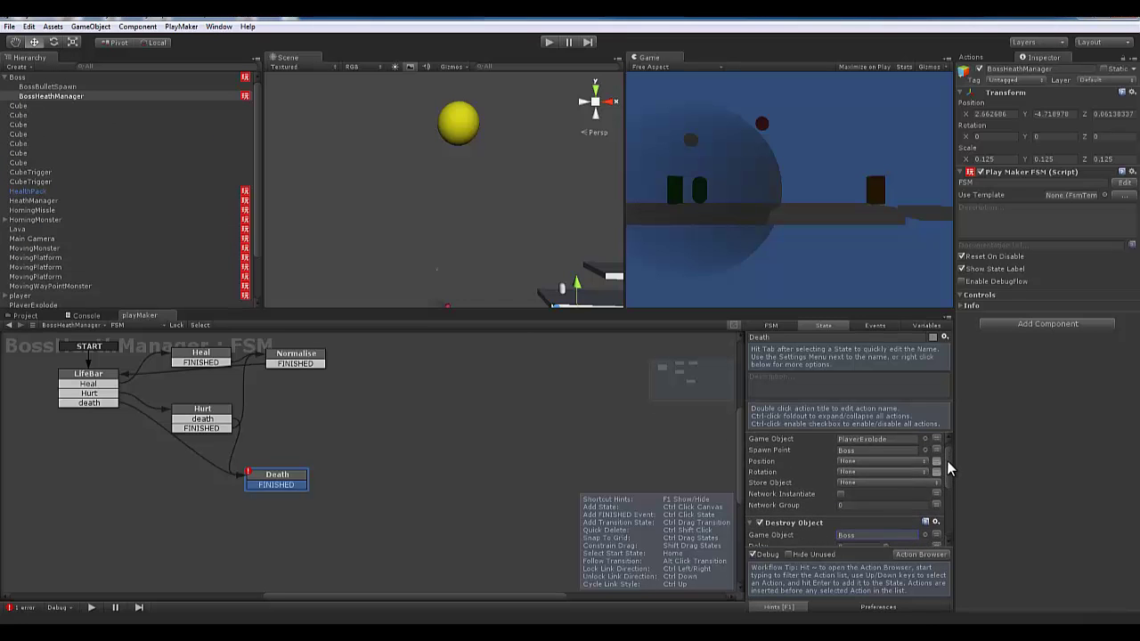
left_click_drag(947, 481, 947, 502)
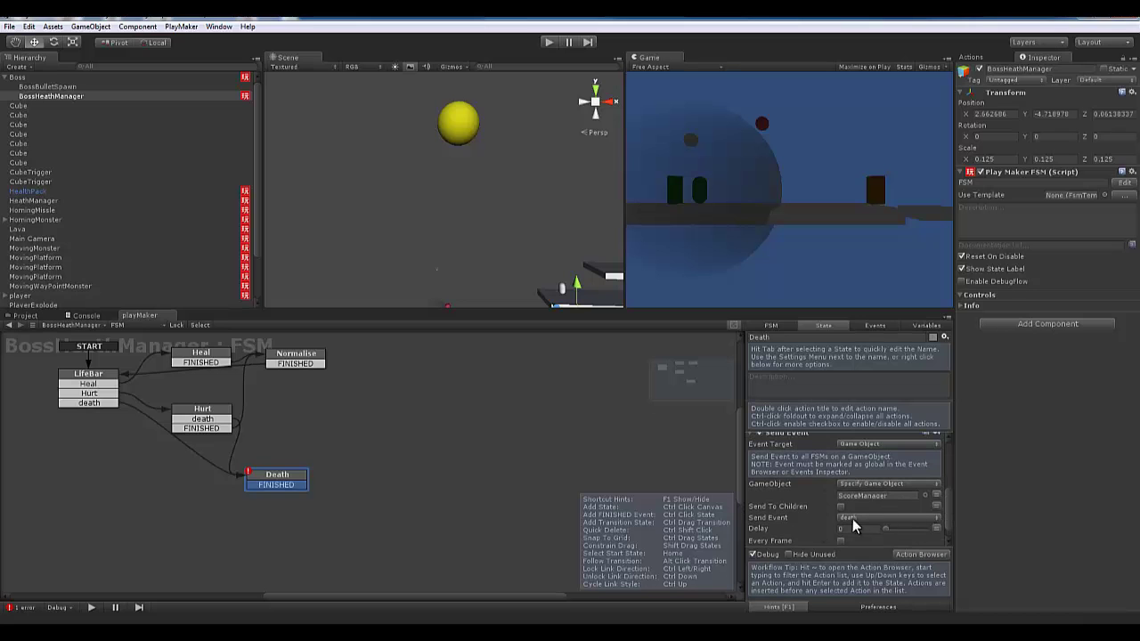
left_click_drag(945, 515, 949, 499)
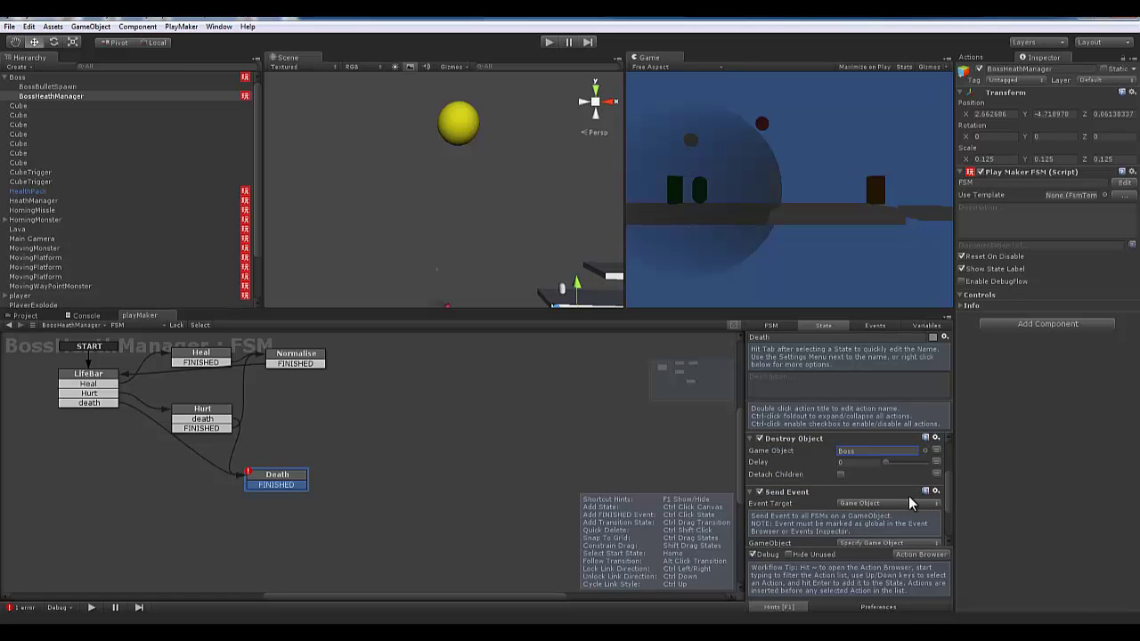
left_click(936, 490)
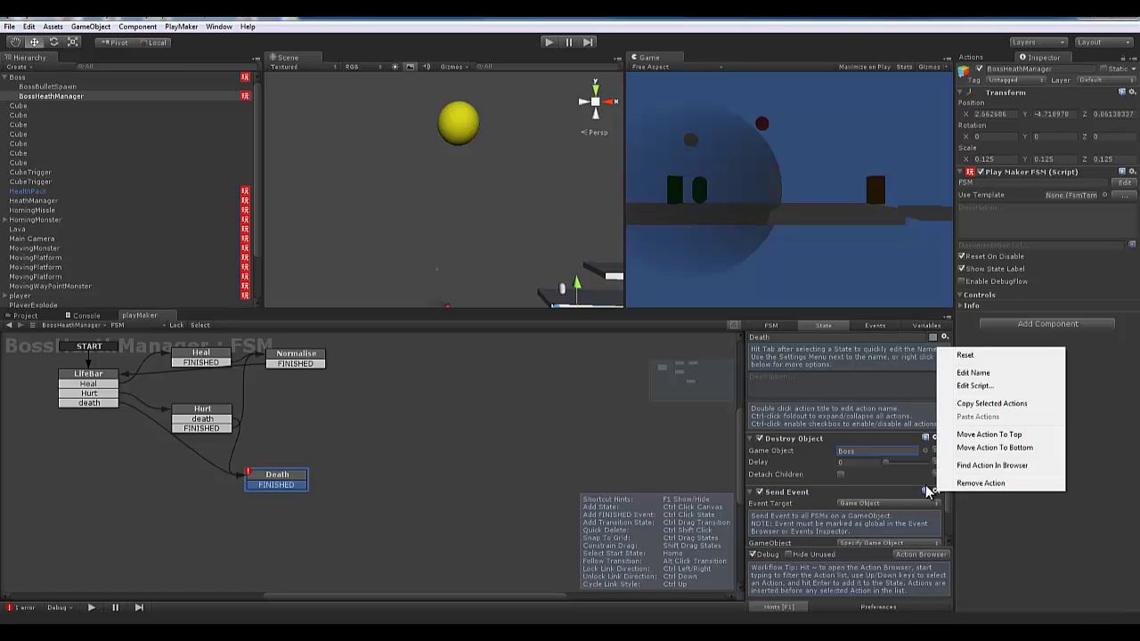
left_click(973, 483)
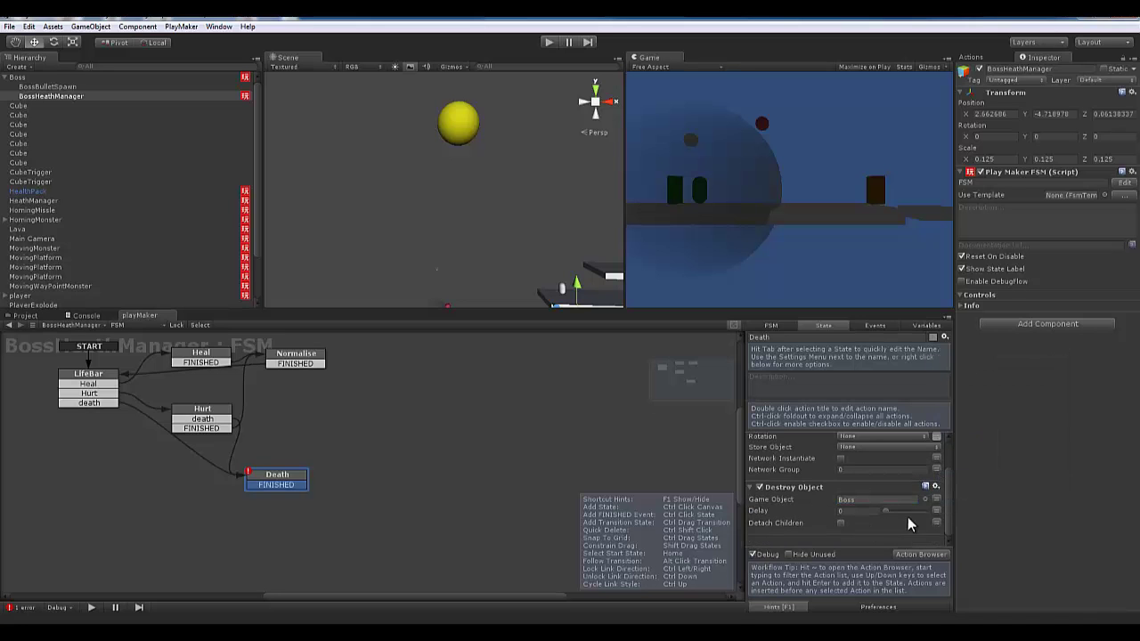
Delete the FINISHED transition from the Death state and move the state slightly lower in the graph
left_click_drag(941, 489, 944, 451)
scroll(948, 499, "down", 2)
scroll(926, 498, "up", 2)
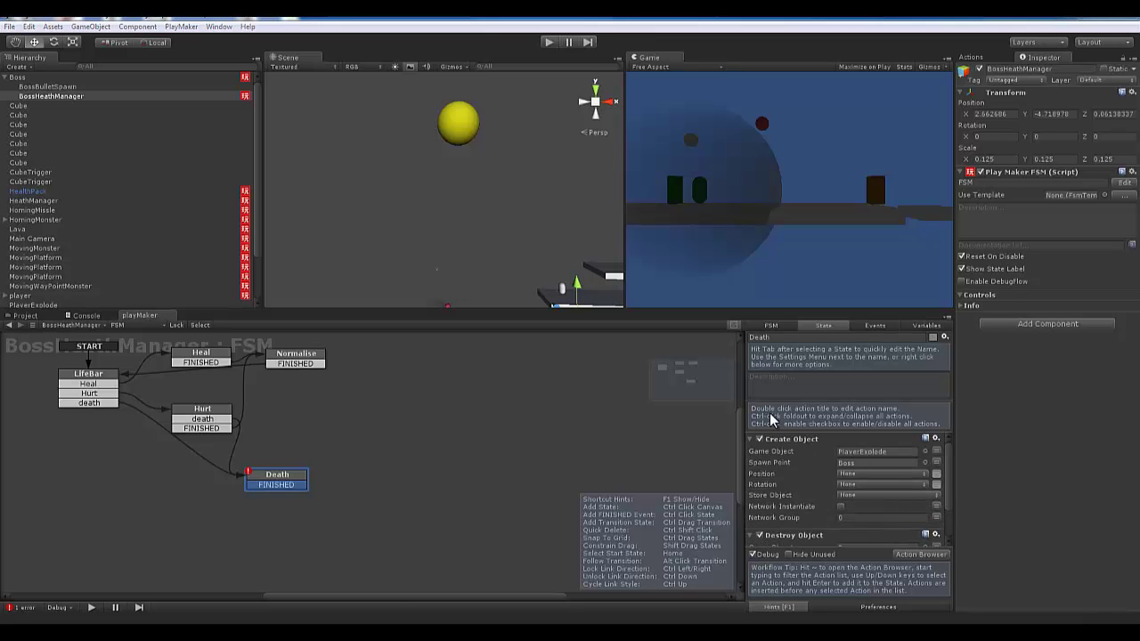
right_click(276, 486)
left_click(323, 598)
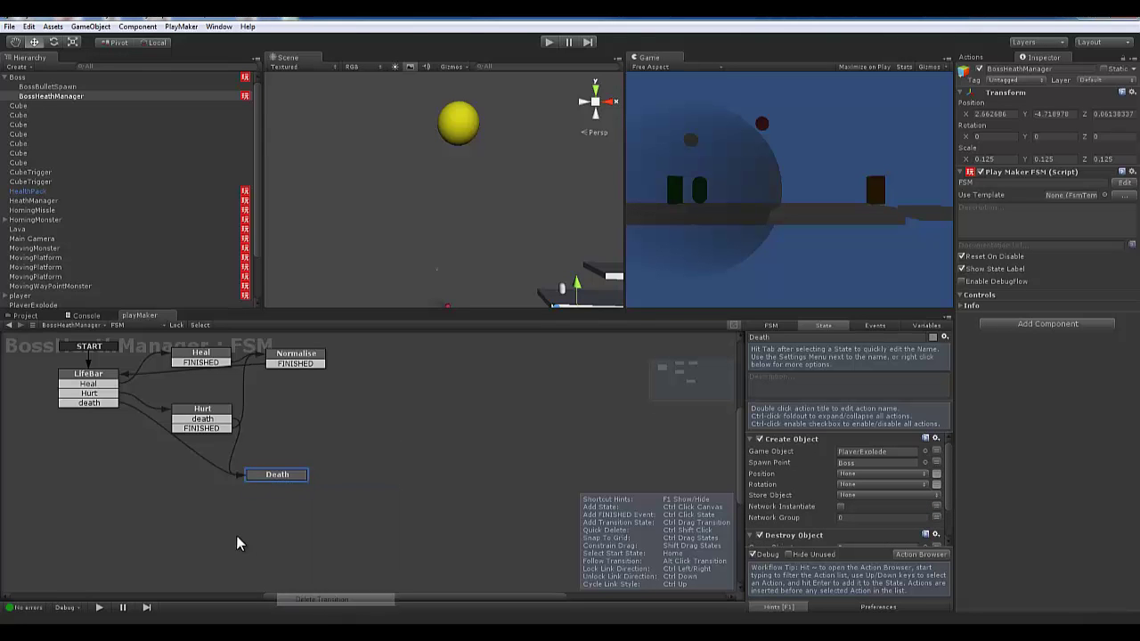
left_click(279, 474)
left_click_drag(279, 474, 290, 497)
Examine the LifeBar state's actions and the local and global variables used by the BossHeathManager FSM
left_click(71, 379)
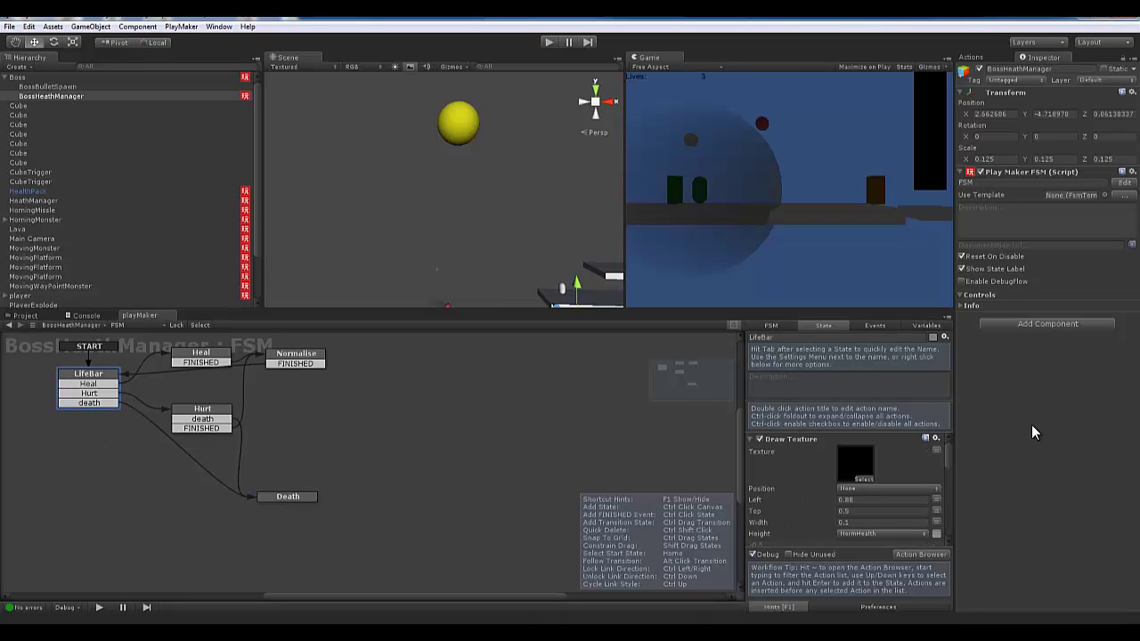
scroll(828, 490, "down", 2)
scroll(826, 498, "down", 3)
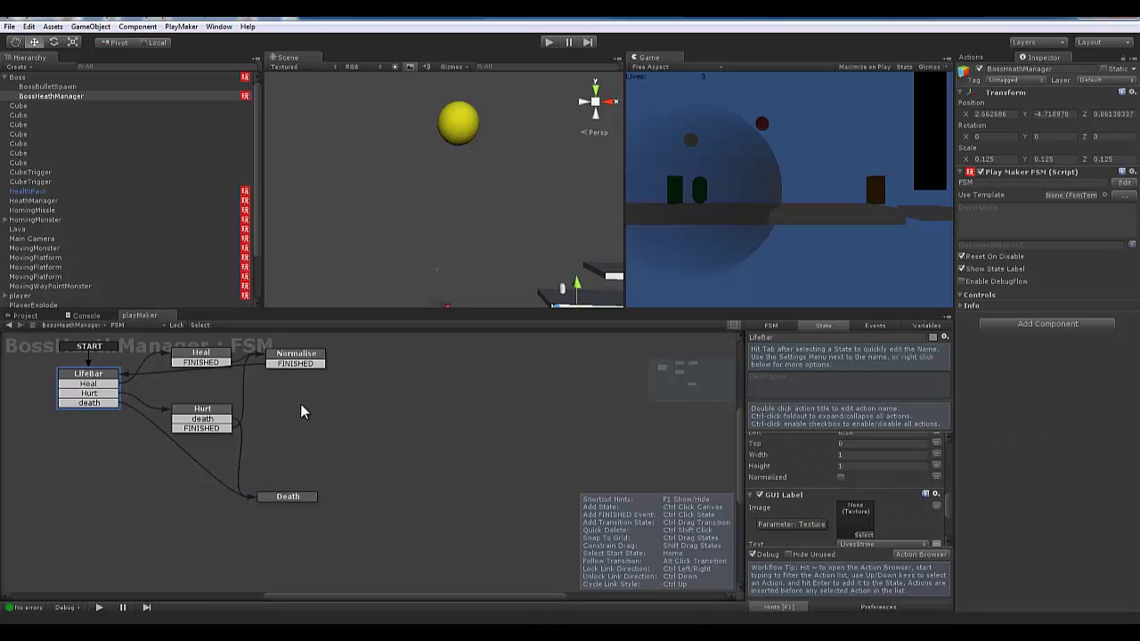
scroll(894, 461, "down", 4)
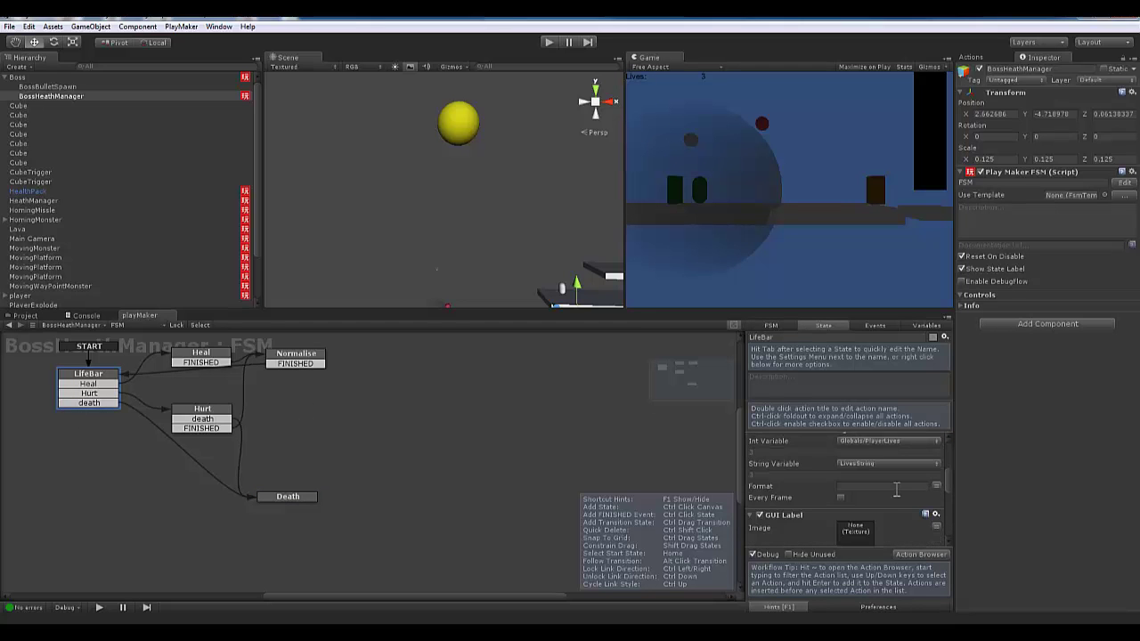
left_click(918, 326)
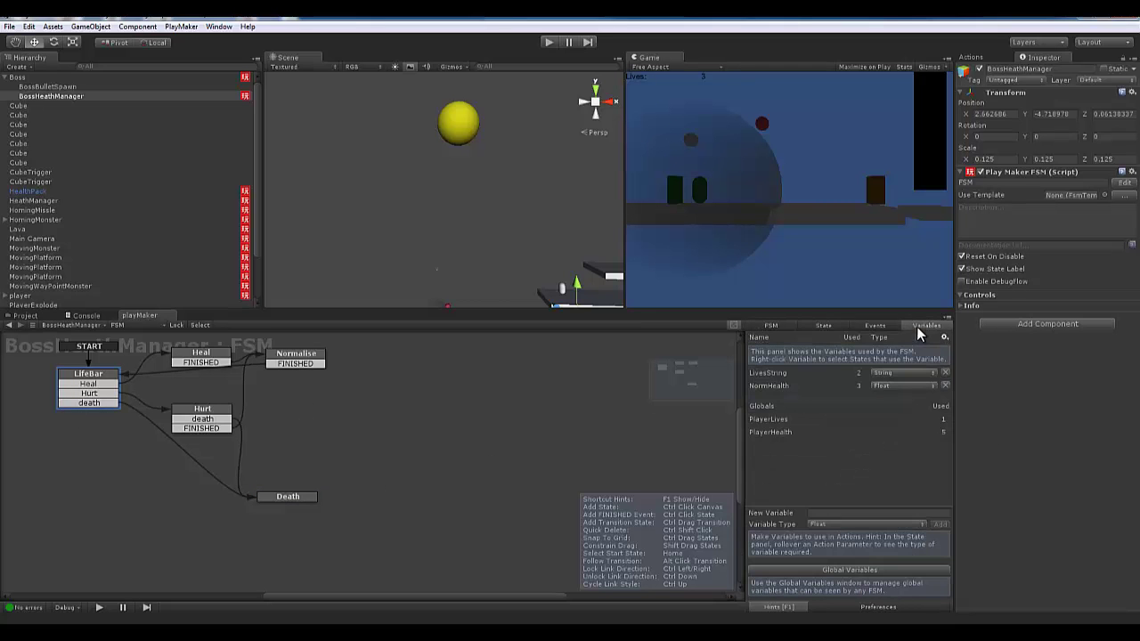
left_click(764, 375)
left_click(784, 386)
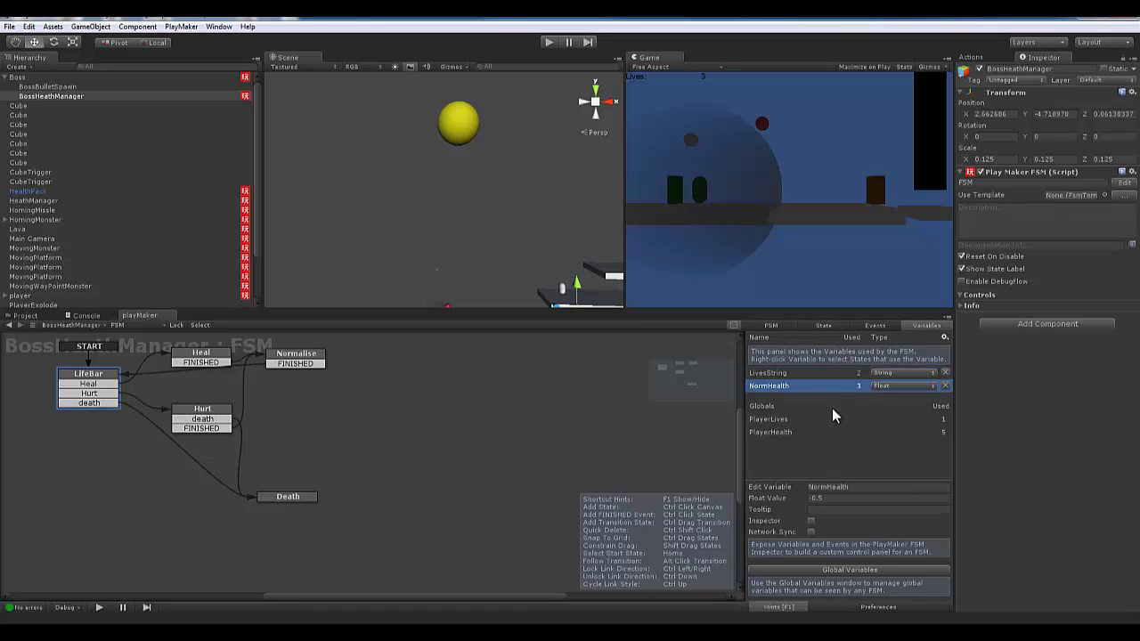
left_click(770, 433)
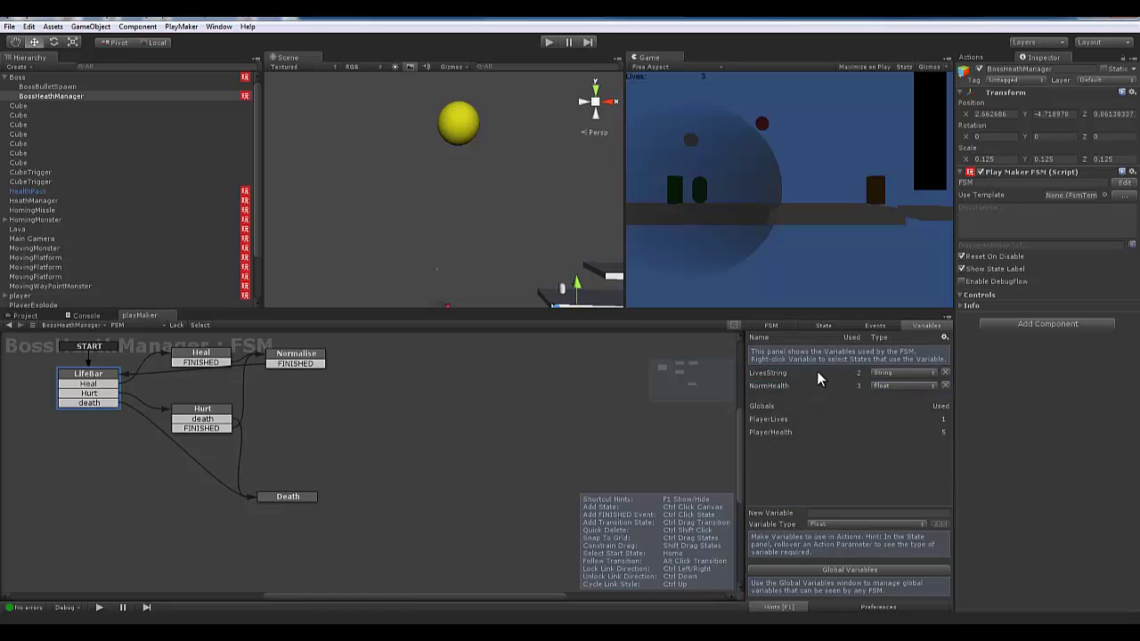
Add a float variable named BossHealth with a value of 5 and delete the LivesString variable
left_click(843, 514)
key("Return")
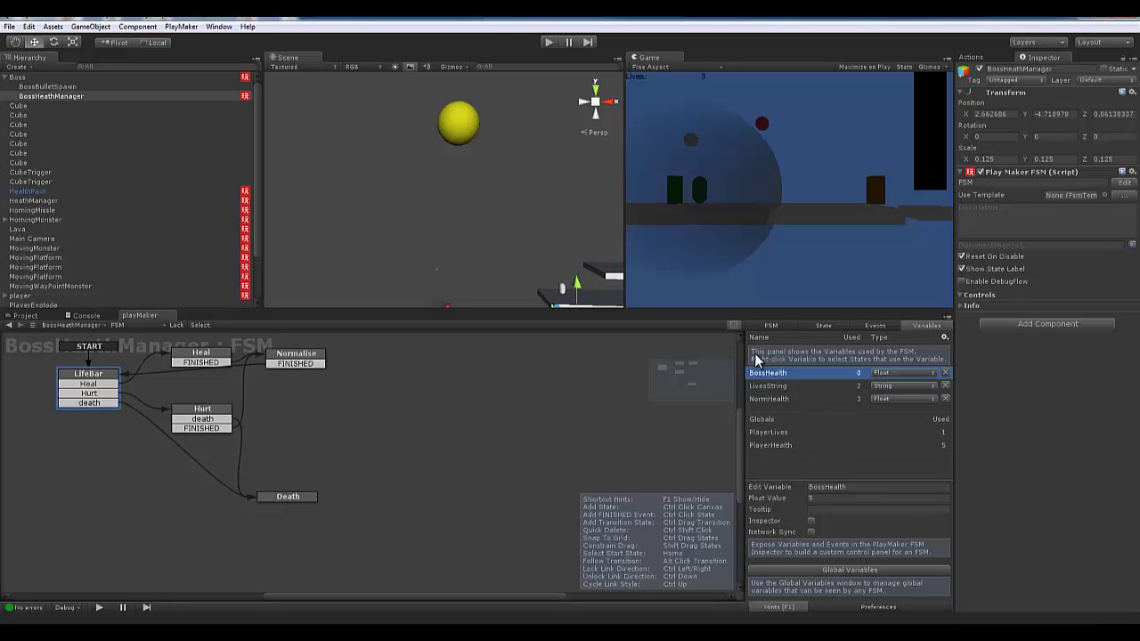
left_click(778, 386)
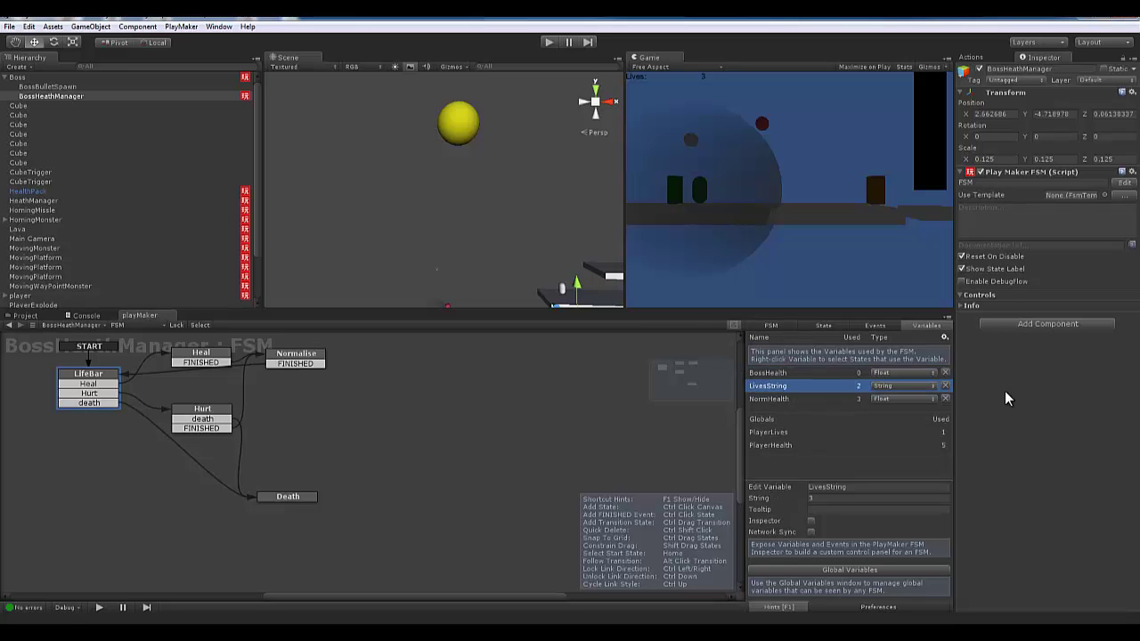
left_click(946, 386)
left_click(595, 348)
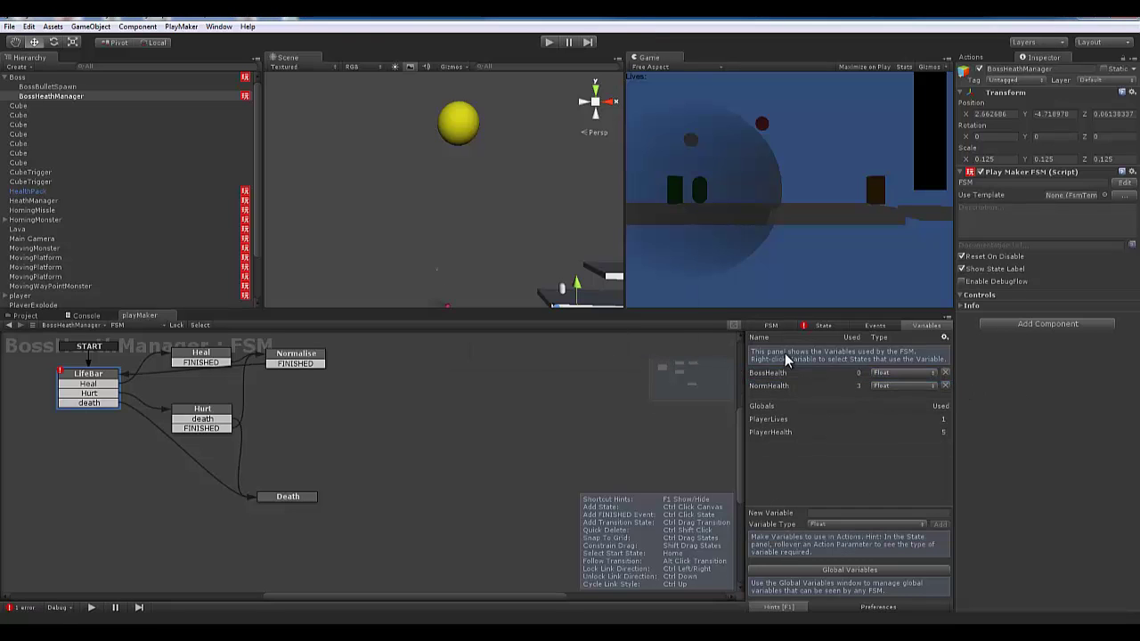
Remove the last GUI Label action, the one that displayed the lives value, from the LifeBar state
left_click(80, 381)
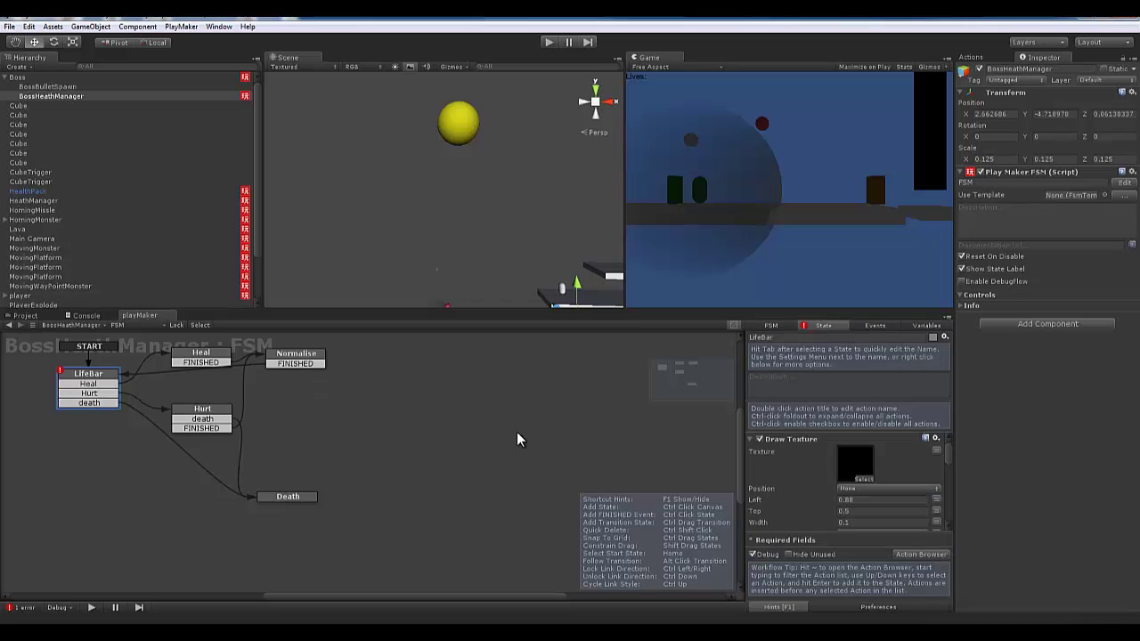
scroll(829, 468, "down", 2)
scroll(838, 490, "down", 3)
scroll(906, 495, "down", 2)
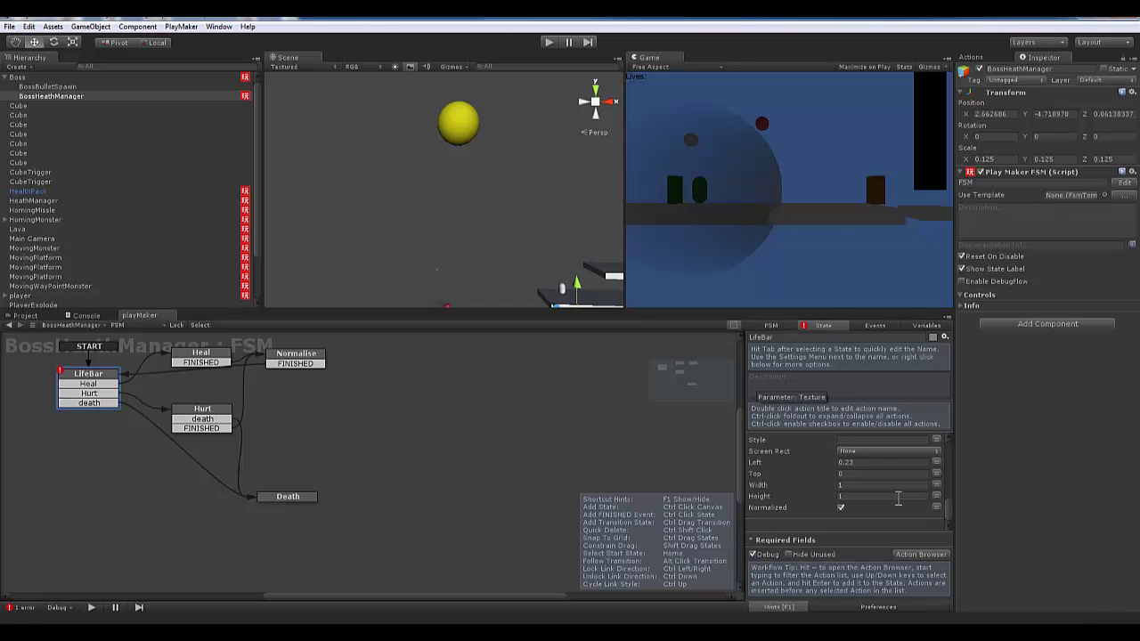
scroll(902, 496, "up", 2)
left_click_drag(803, 305, 803, 200)
scroll(773, 486, "down", 2)
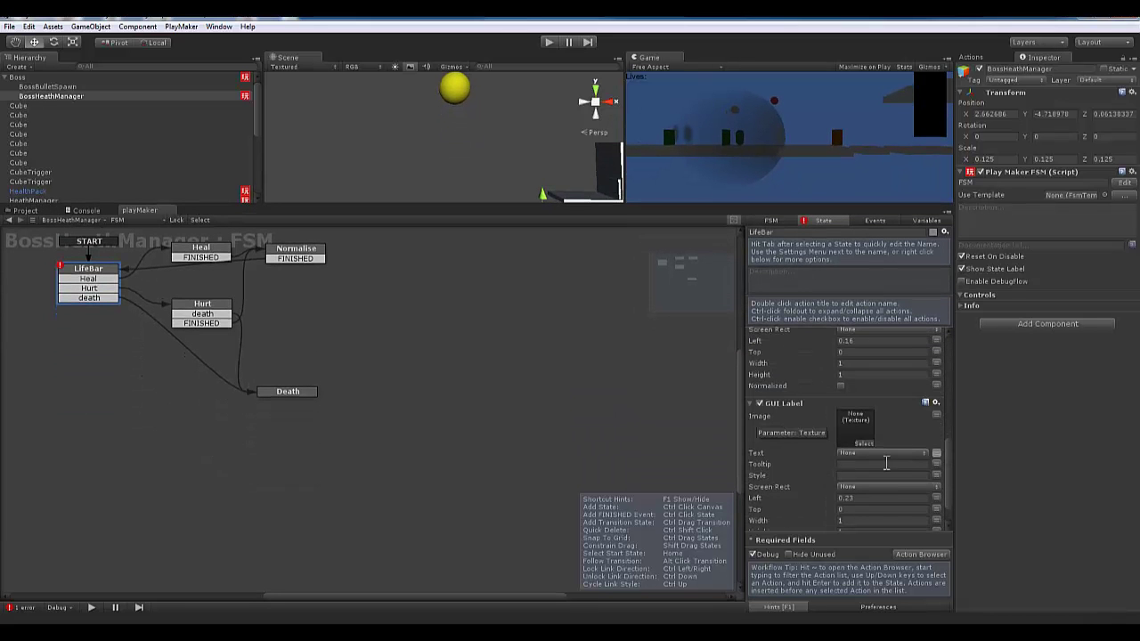
scroll(861, 488, "down", 2)
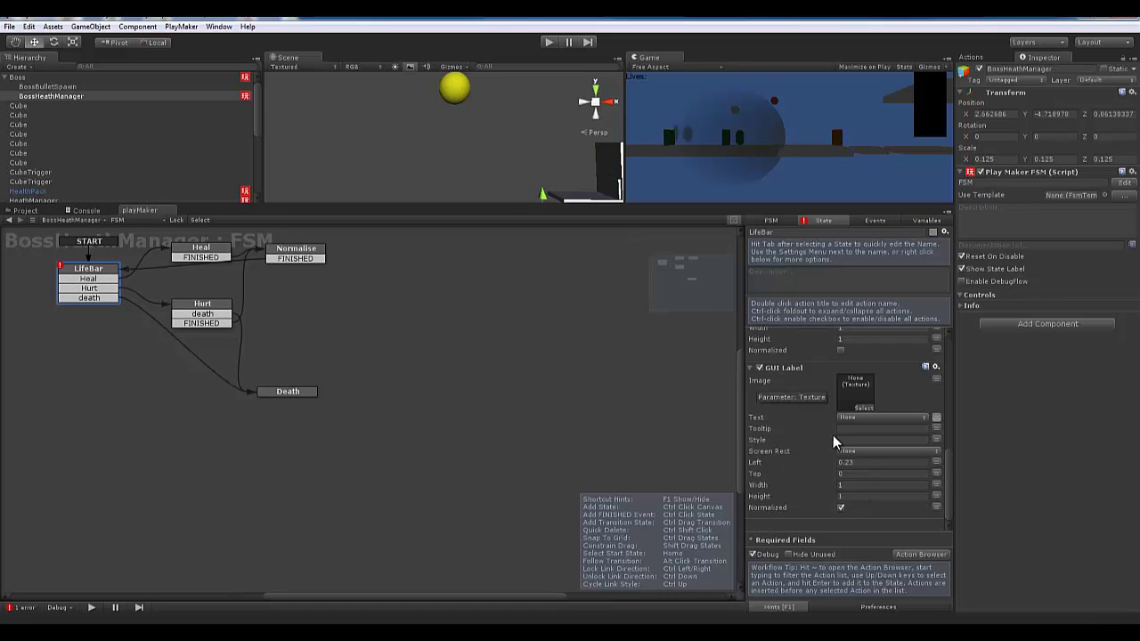
left_click(936, 367)
left_click(987, 502)
Remove the "Lives:" GUI Label and the Convert Int To String action from the LifeBar state
left_click_drag(947, 444, 947, 435)
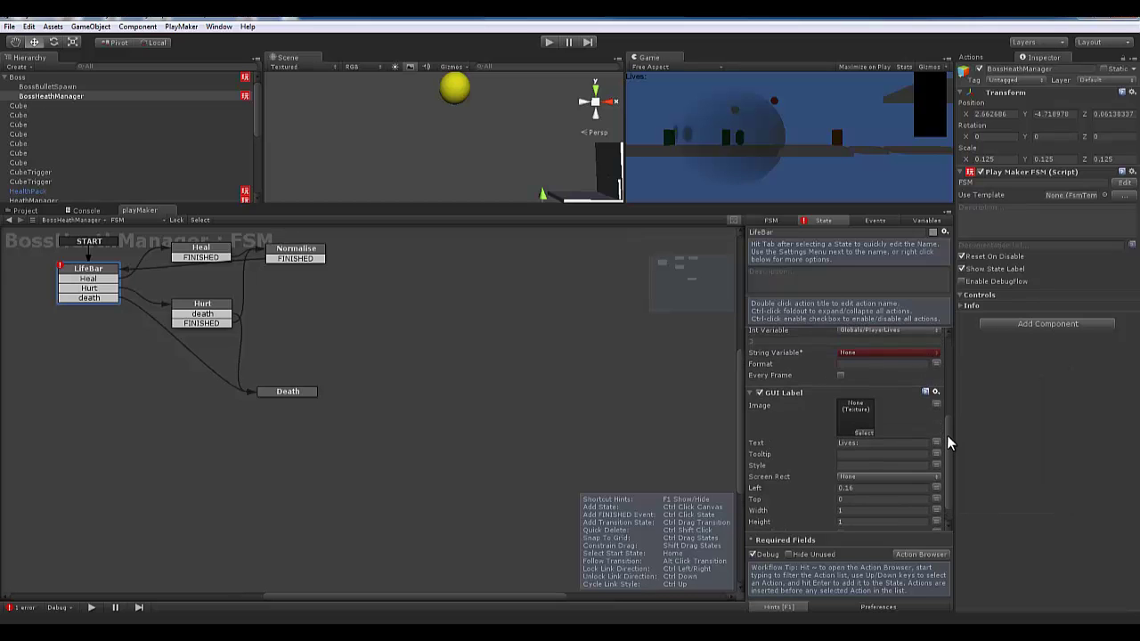
left_click(935, 392)
left_click(969, 531)
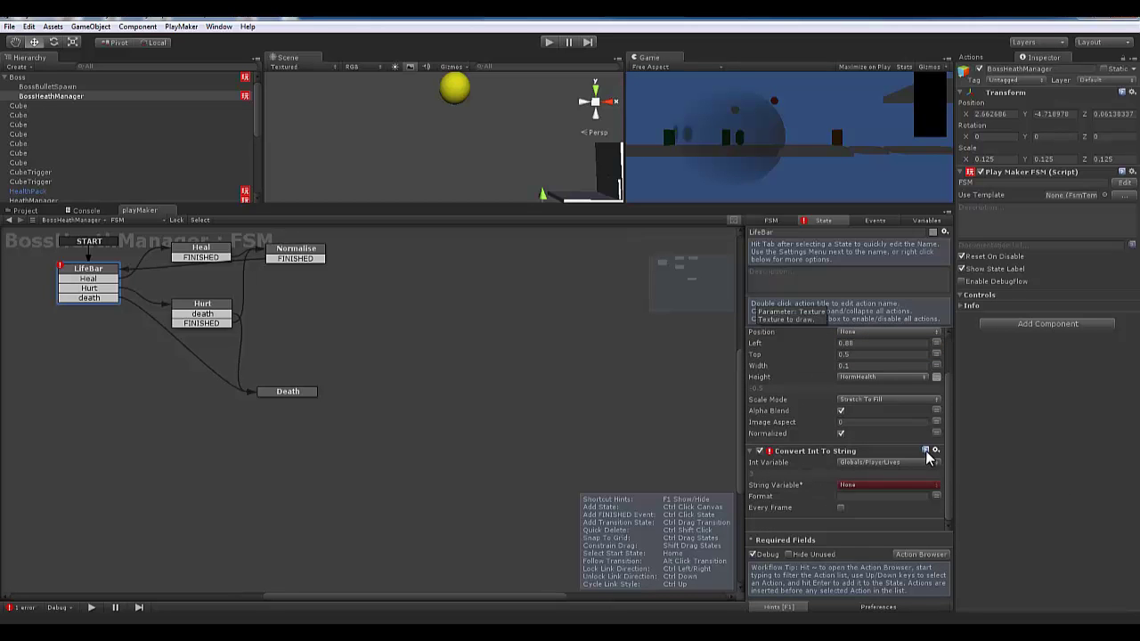
left_click(935, 453)
left_click(976, 584)
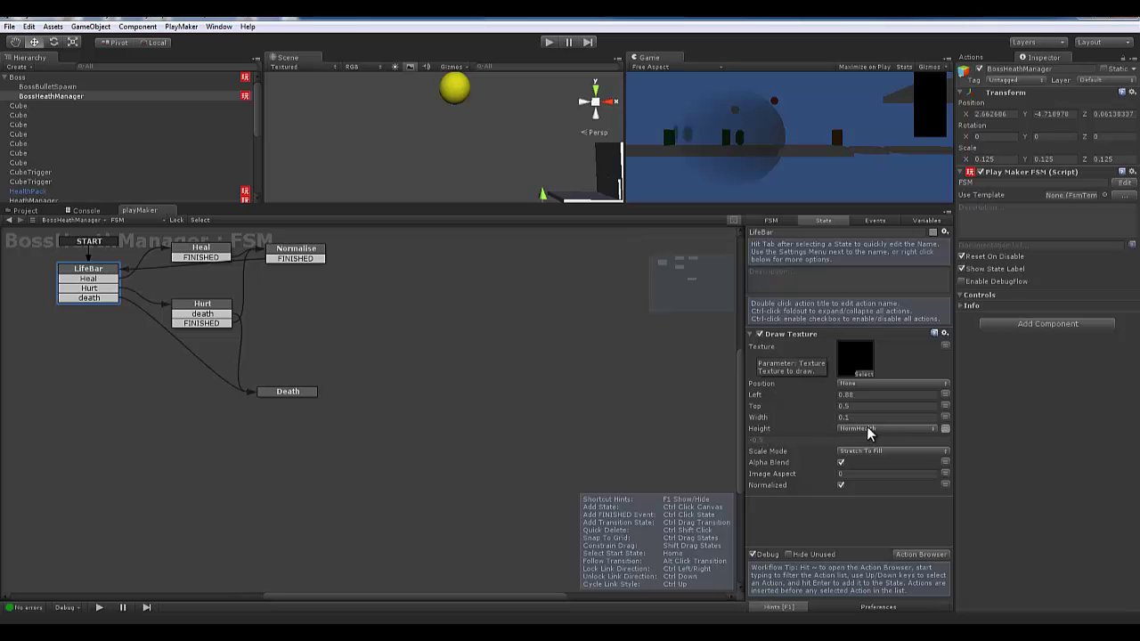
Set the Hurt state's Float Subtract variable and the Float 1 value of its Float Compare action to BossHealth
middle_click_drag(352, 327, 355, 398)
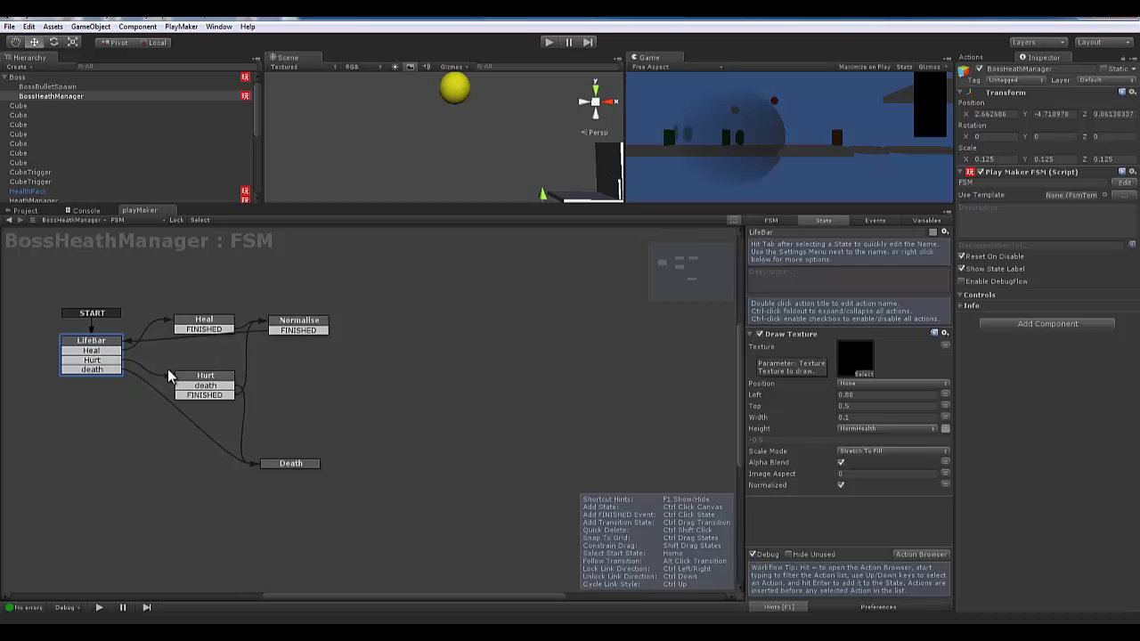
left_click(200, 381)
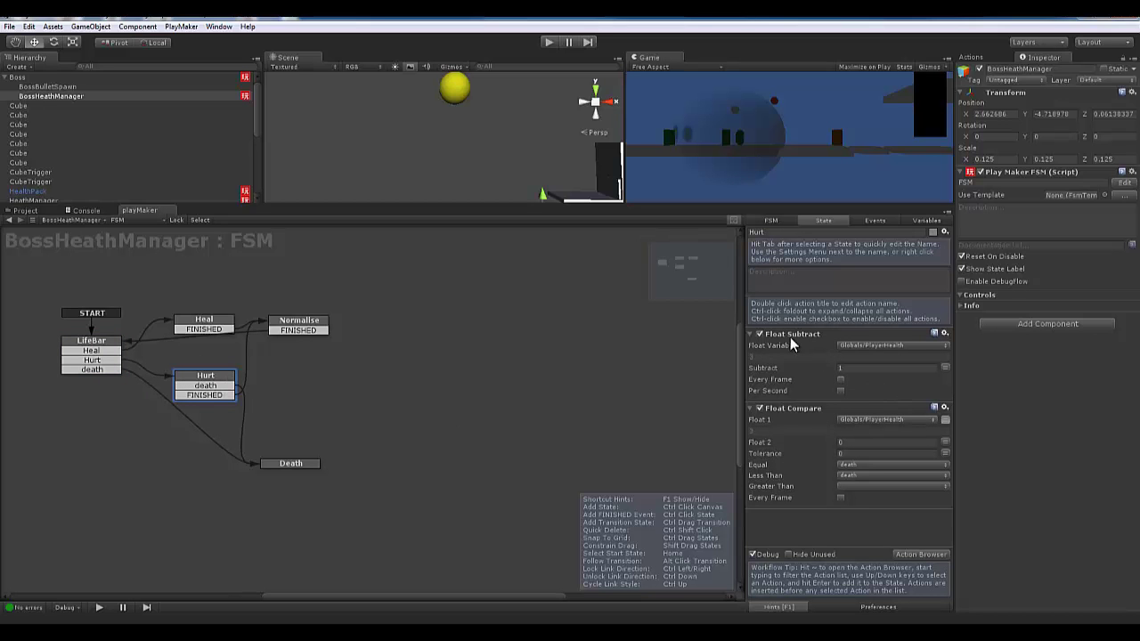
left_click(880, 345)
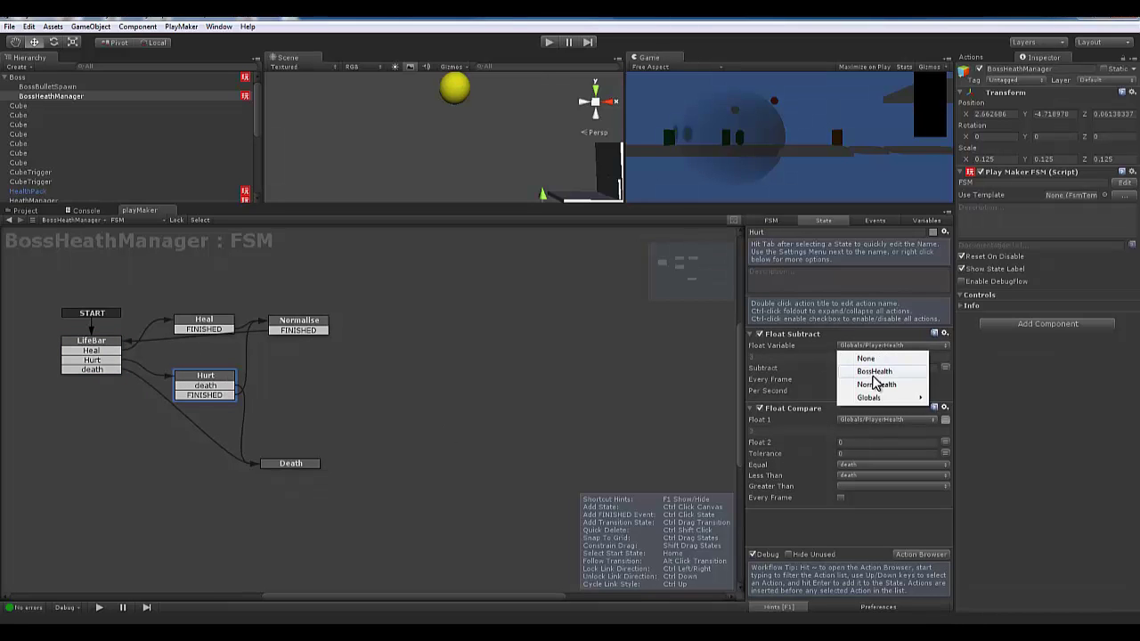
left_click(873, 372)
left_click(871, 417)
left_click(885, 443)
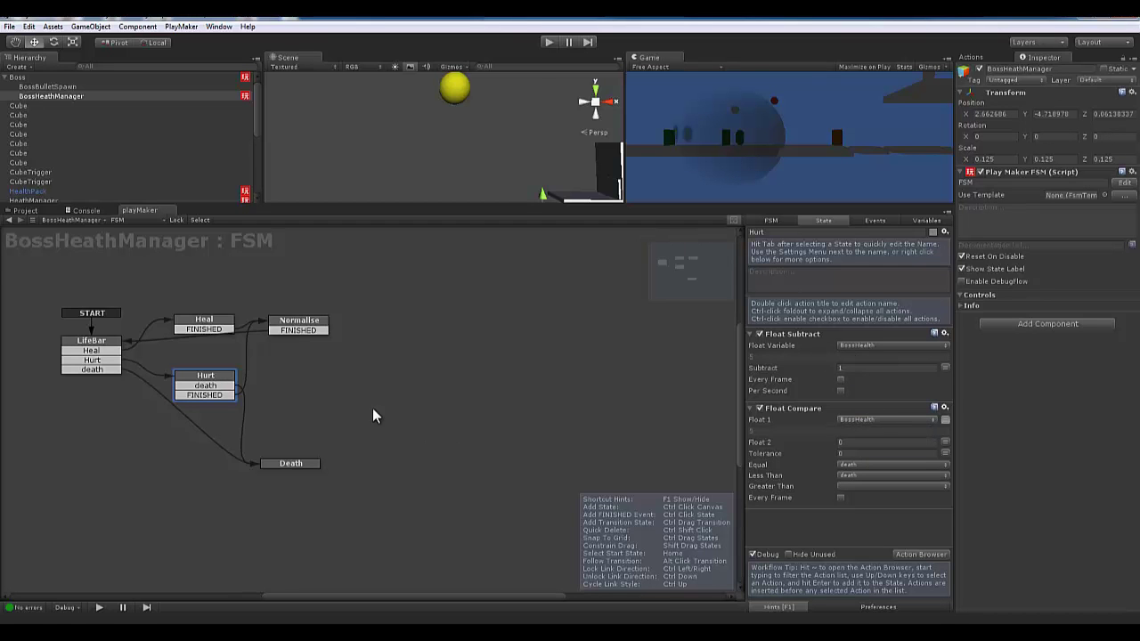
Set the Float Value of the Normalise state's Set Float Value action to BossHealth
left_click(285, 322)
left_click(917, 375)
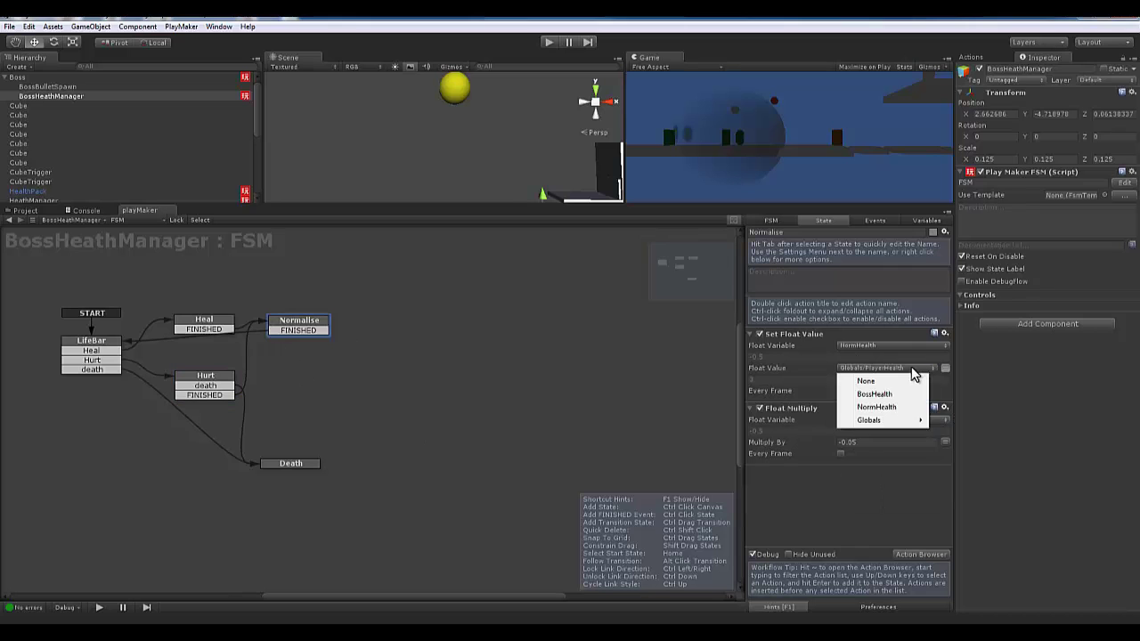
left_click(837, 392)
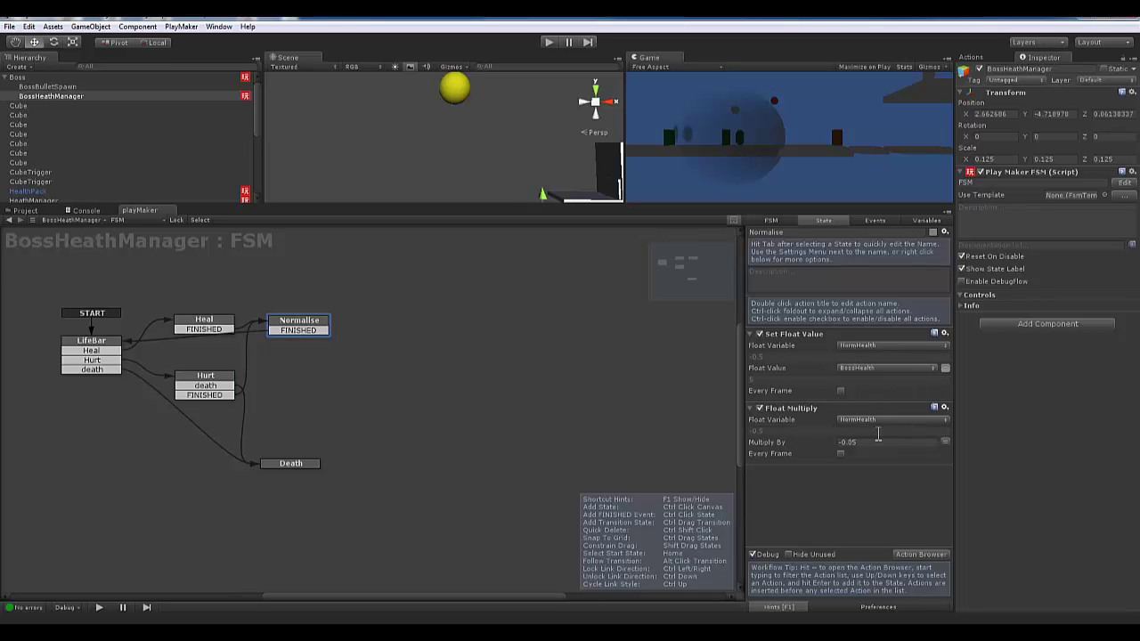
Review the actions of the LifeBar, Normalise, Hurt and Death states in the BossHeathManager FSM
left_click(79, 342)
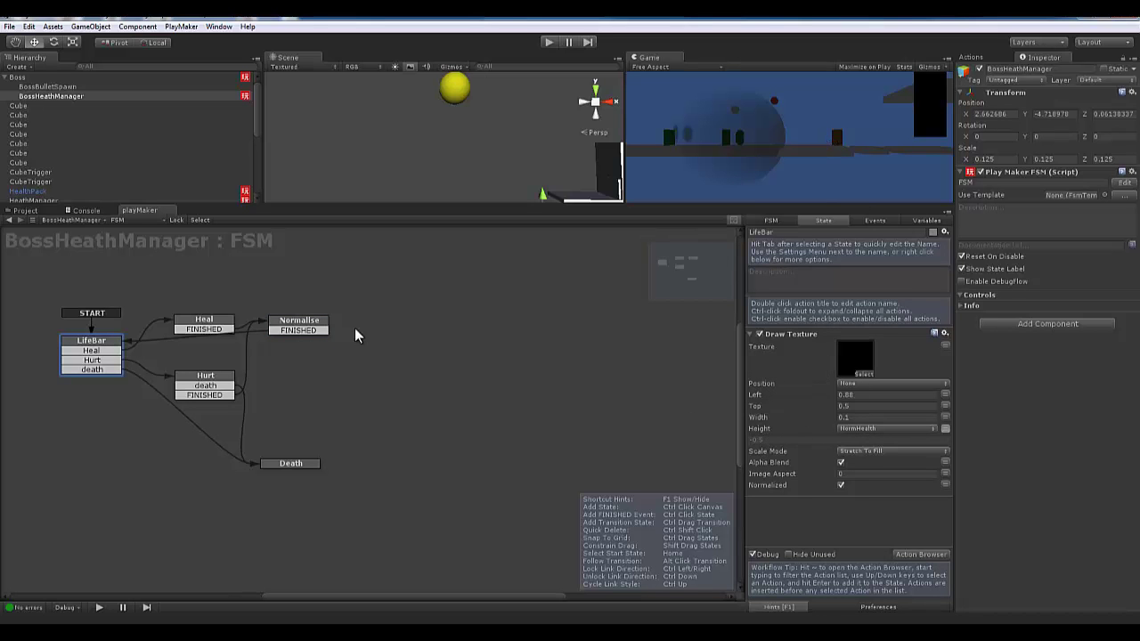
left_click(308, 324)
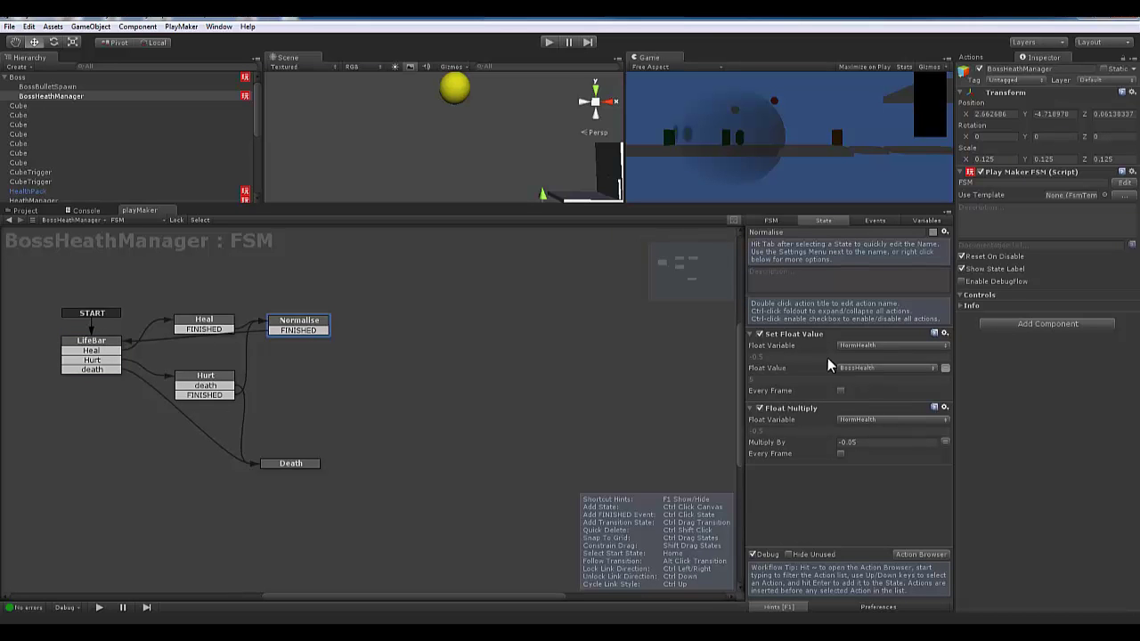
left_click(196, 379)
left_click(304, 463)
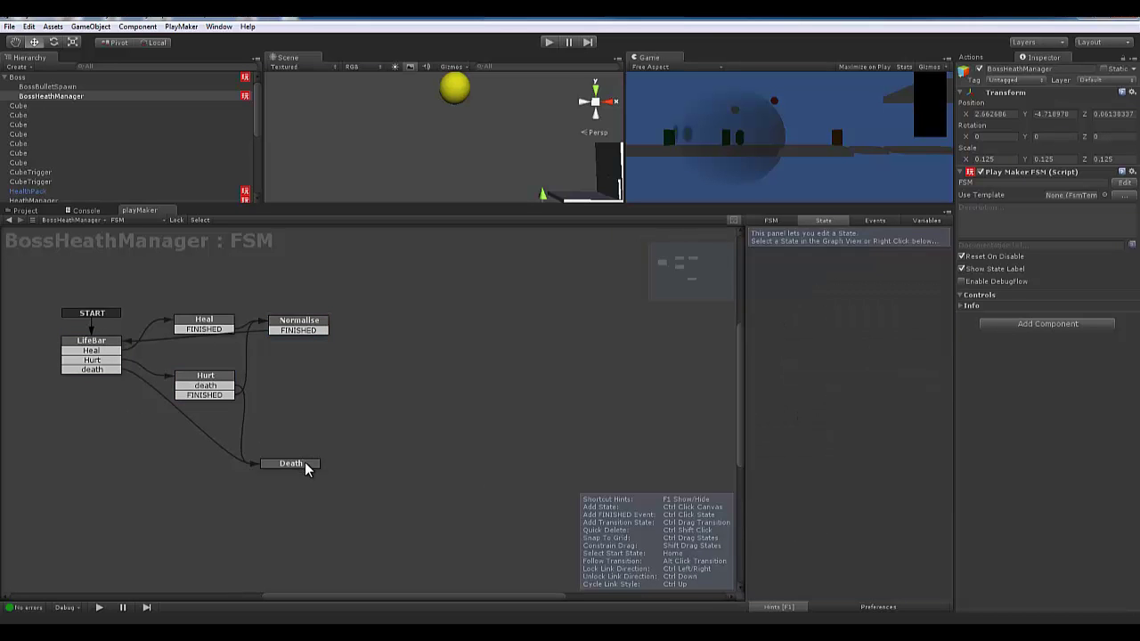
left_click(204, 377)
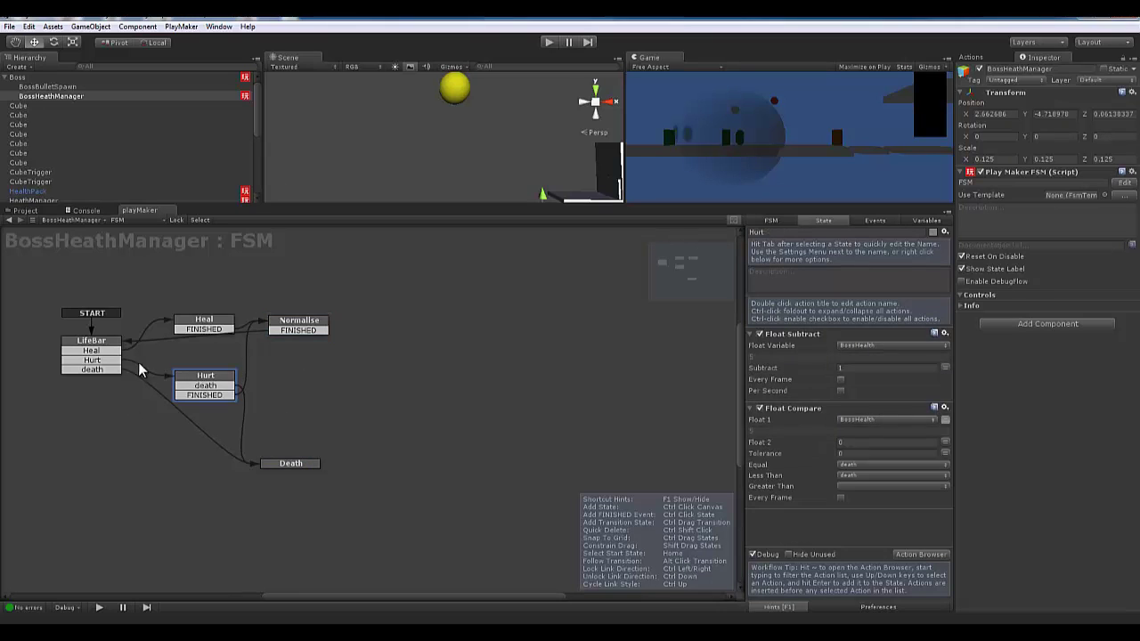
left_click(283, 463)
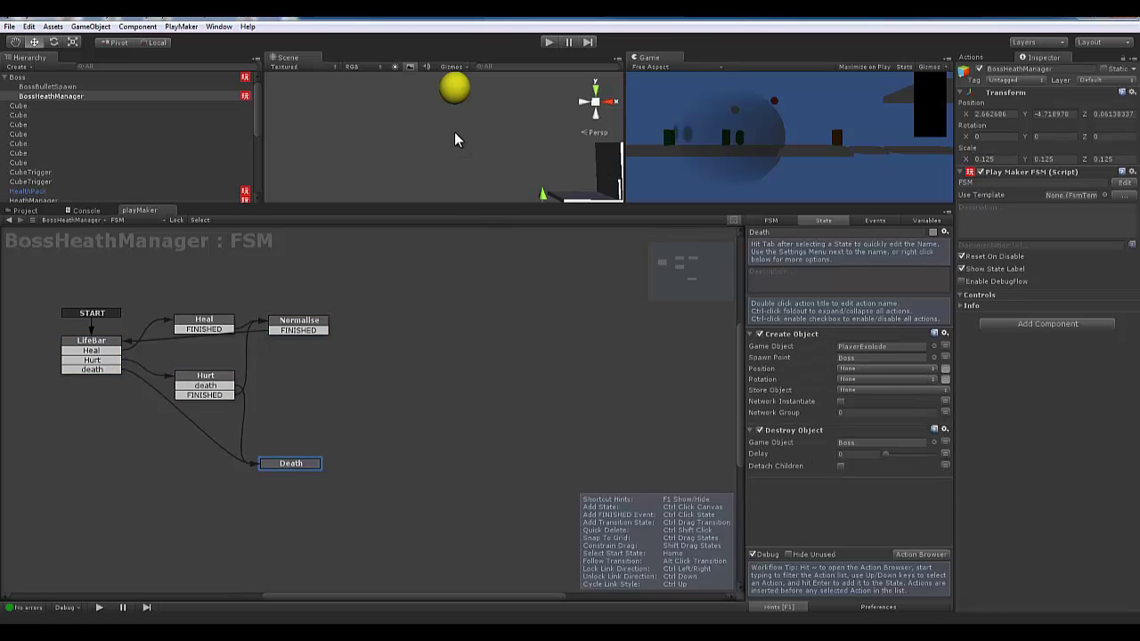
Move the Boss sphere down beyond the end of the platforms, to about X 65.9 and Y 18.2
left_click_drag(437, 204, 437, 403)
scroll(435, 254, "down", 2)
middle_click_drag(473, 267, 378, 226)
left_click(335, 170)
left_click_drag(376, 168, 588, 200)
middle_click_drag(490, 228, 401, 223)
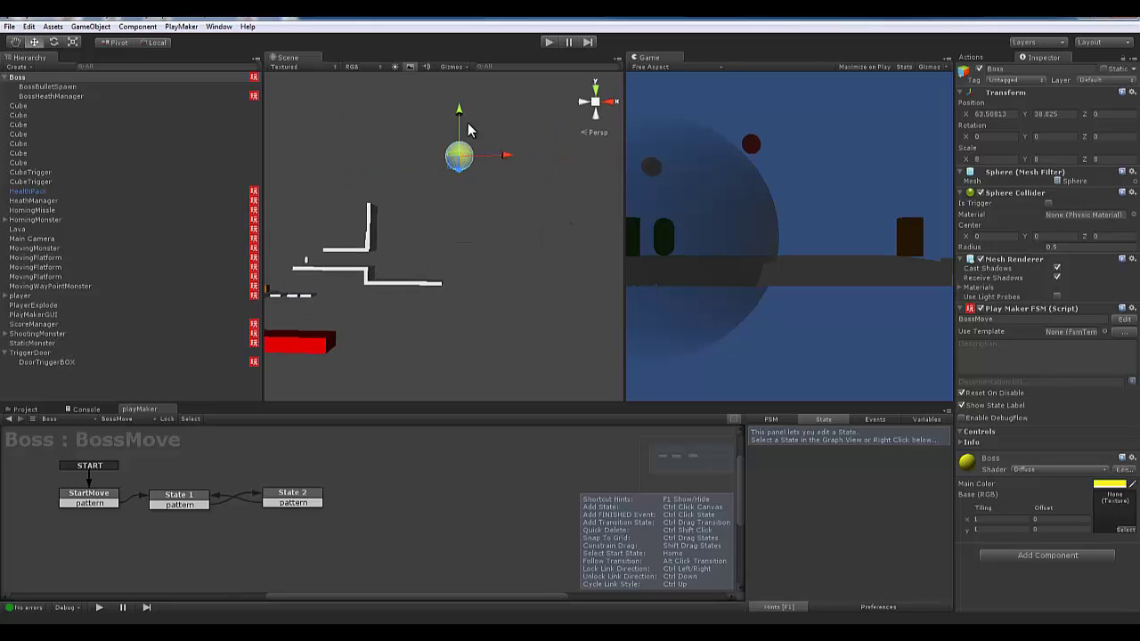
left_click_drag(463, 114, 462, 191)
left_click_drag(505, 237, 515, 238)
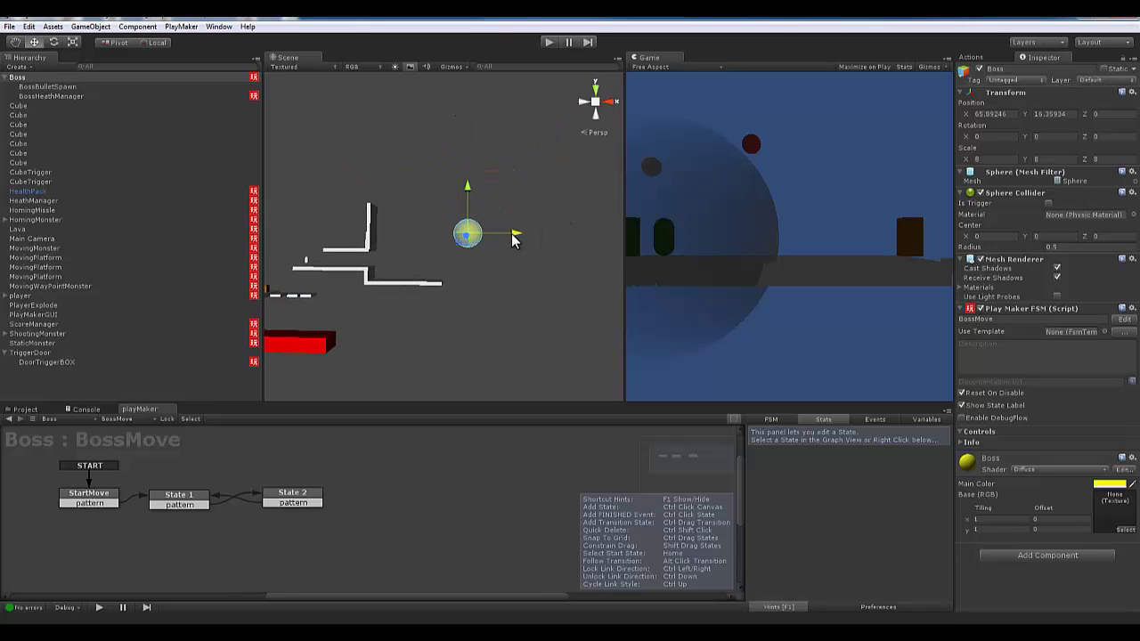
left_click_drag(470, 189, 468, 181)
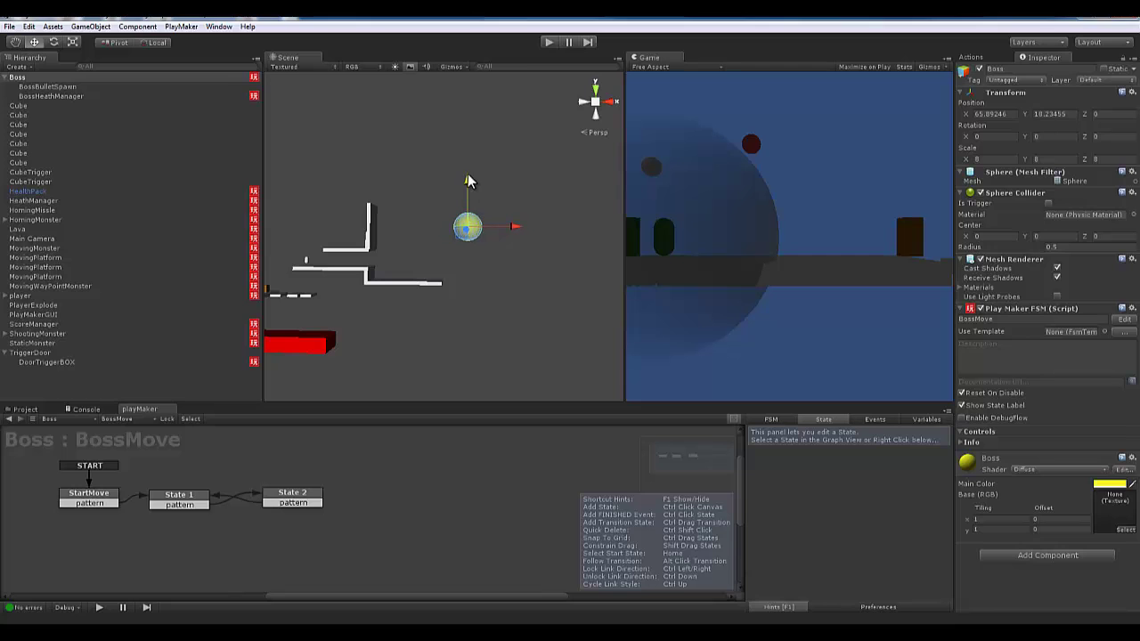
Play-test the scene to check the boss's movement and health bar, and stop the game
left_click(549, 42)
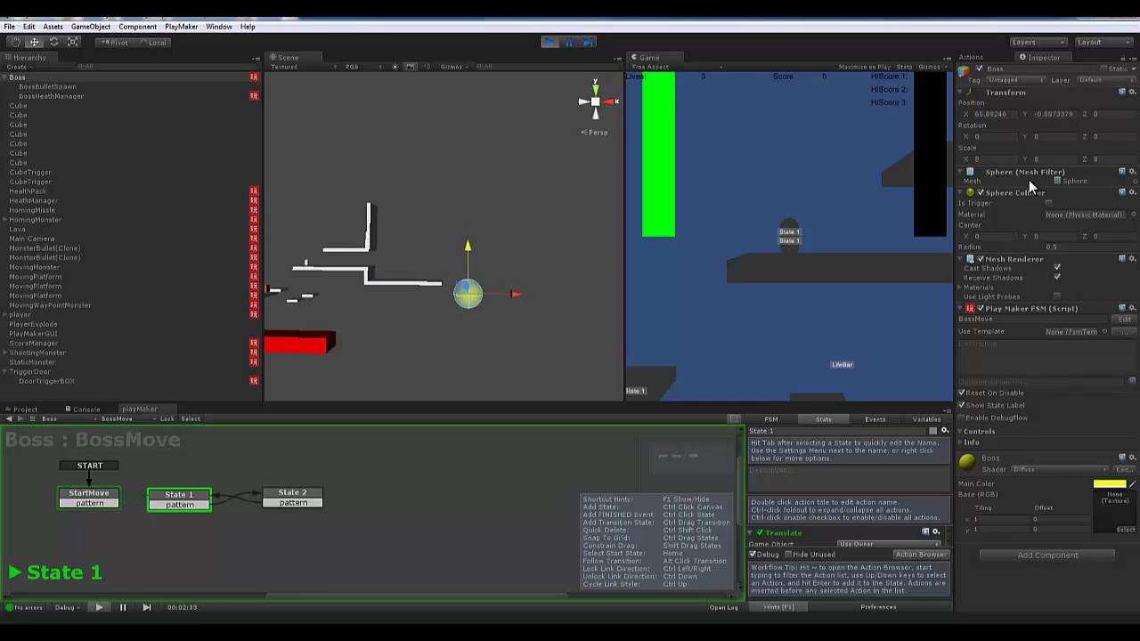
left_click(547, 42)
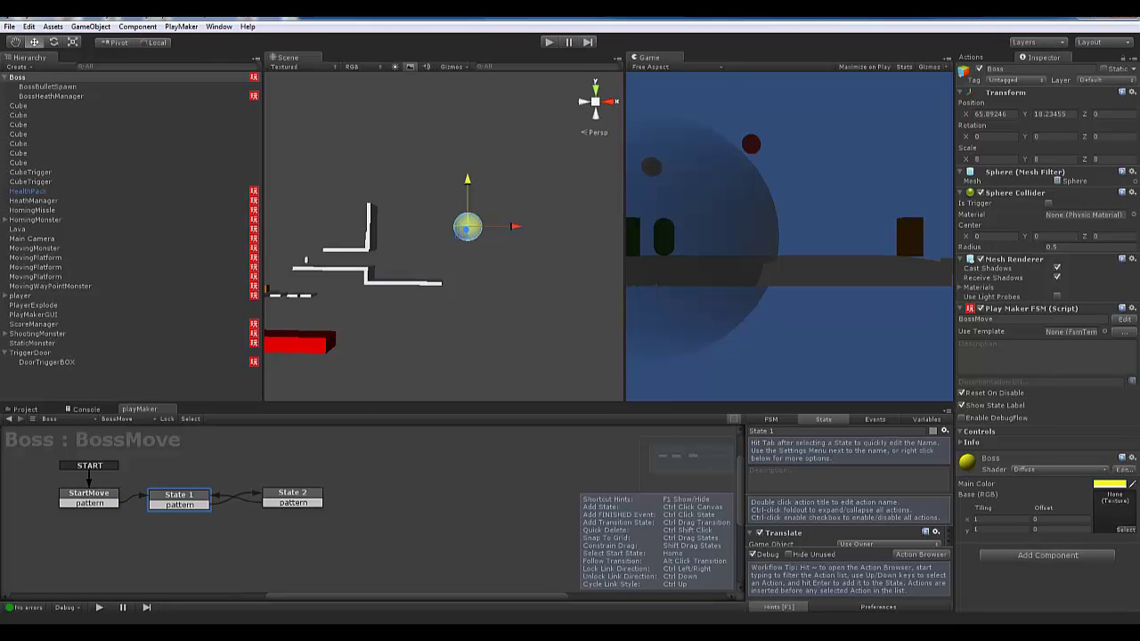
middle_click_drag(445, 525, 544, 527)
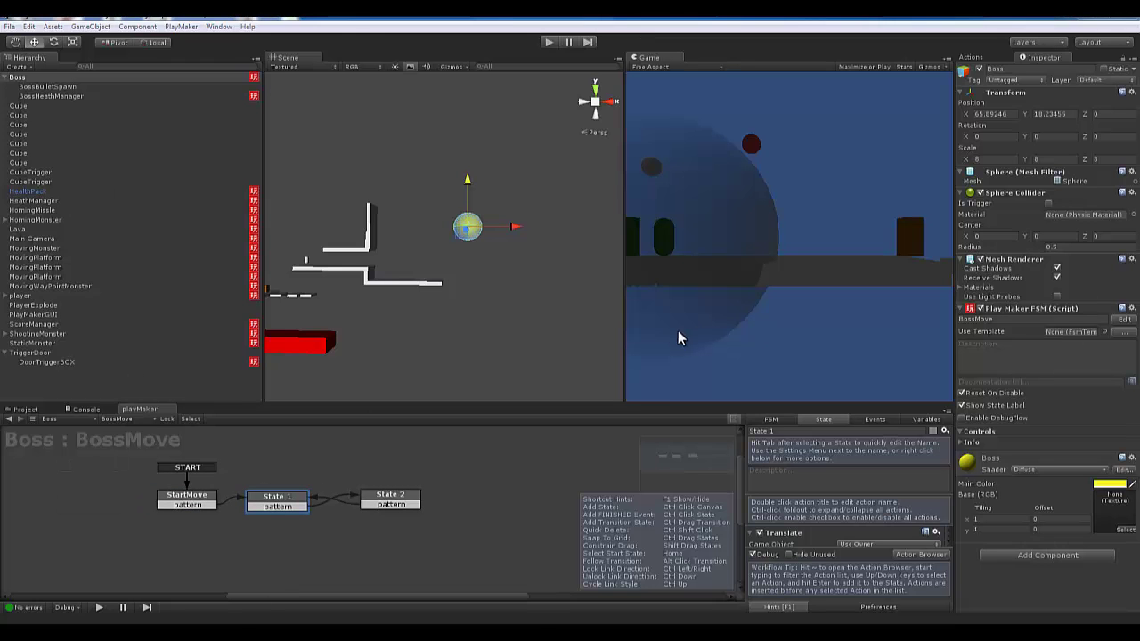
Add a second FSM to the Boss object and name it BossHurt
left_click(46, 87)
left_click(16, 77)
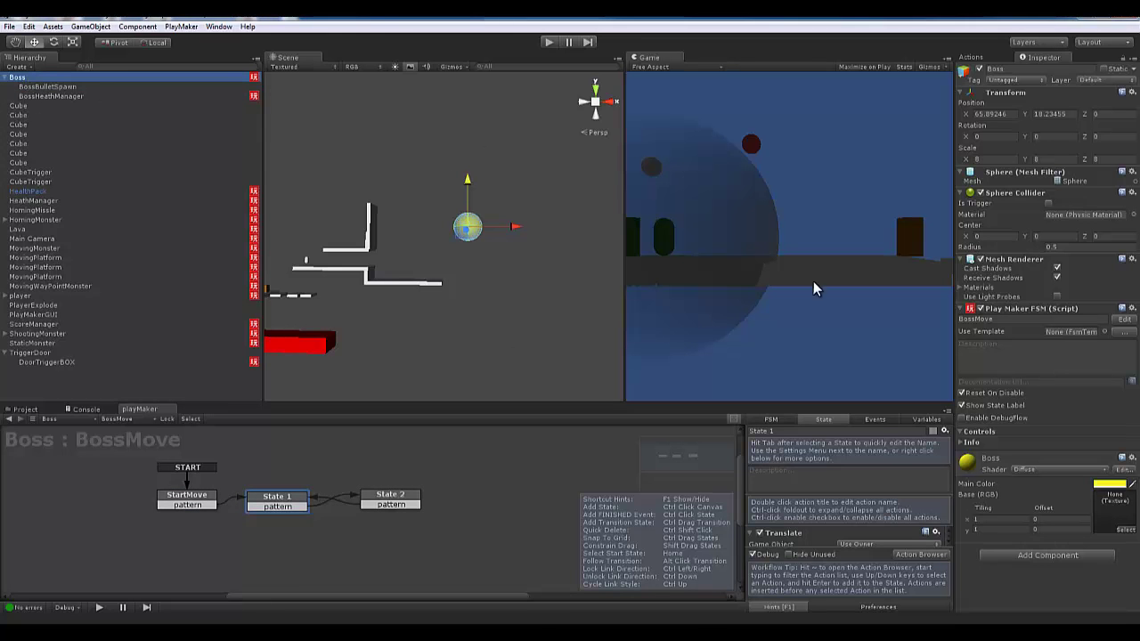
left_click(90, 510)
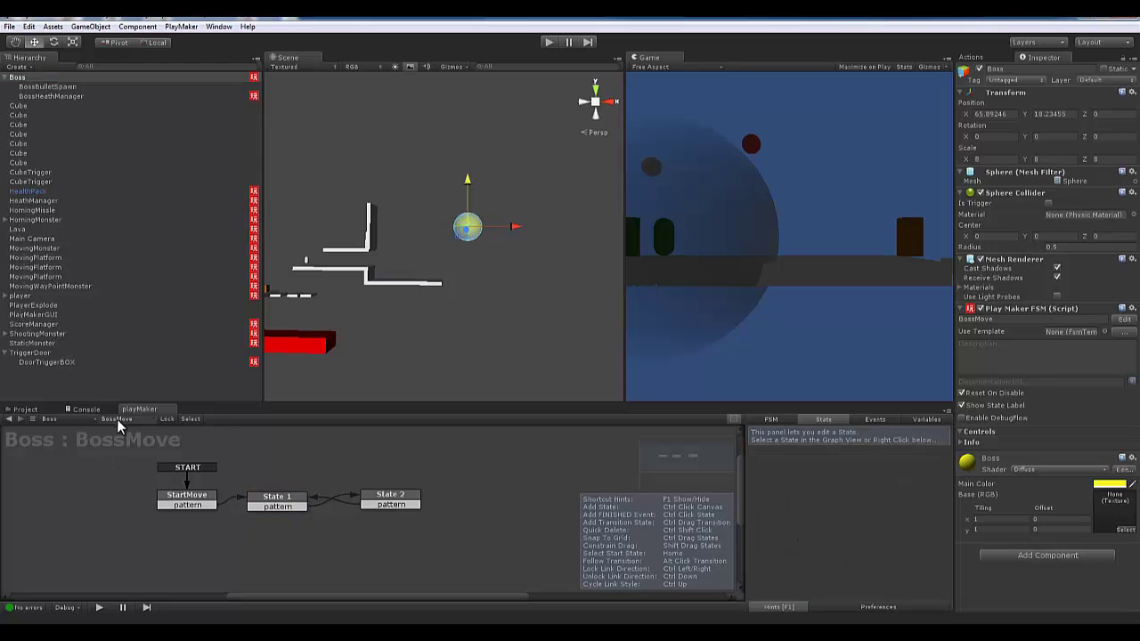
left_click(117, 419)
left_click(163, 446)
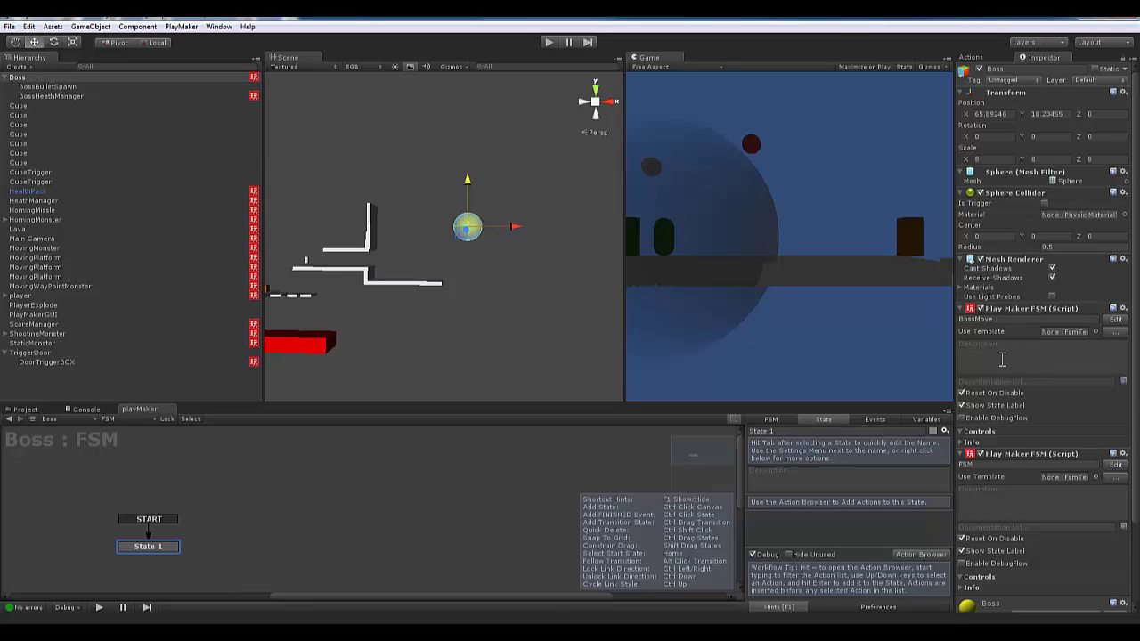
type("BossHurt")
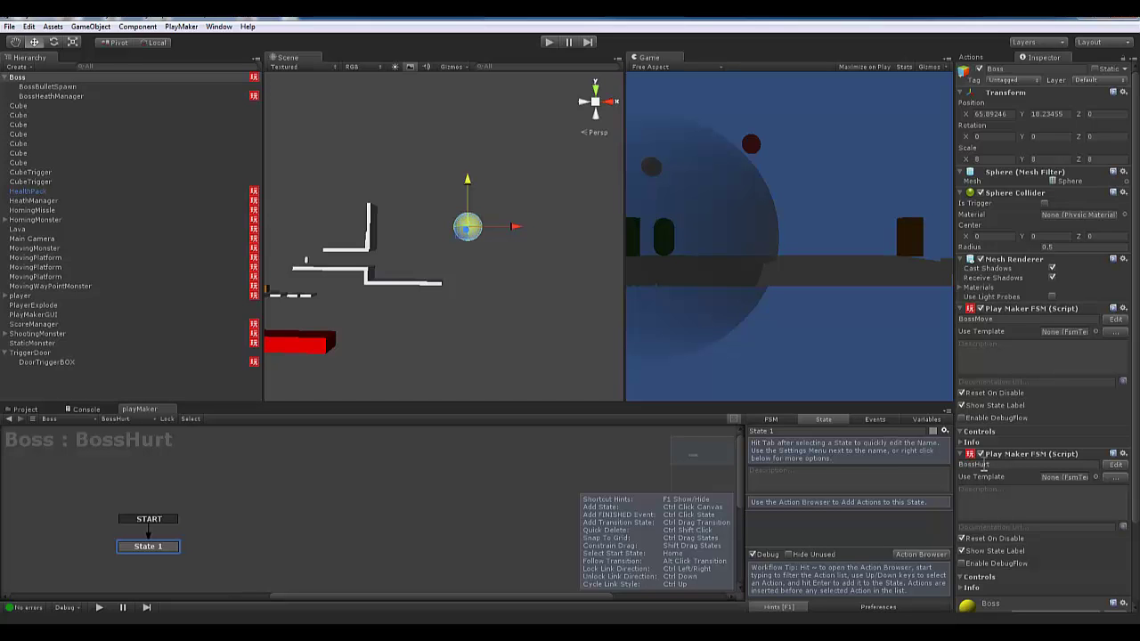
left_click(303, 540)
Add a Physics Collision Event action to State 1 of BossHurt with the Collide Tag PlayerBullet
middle_click_drag(208, 524, 225, 482)
left_click(179, 502)
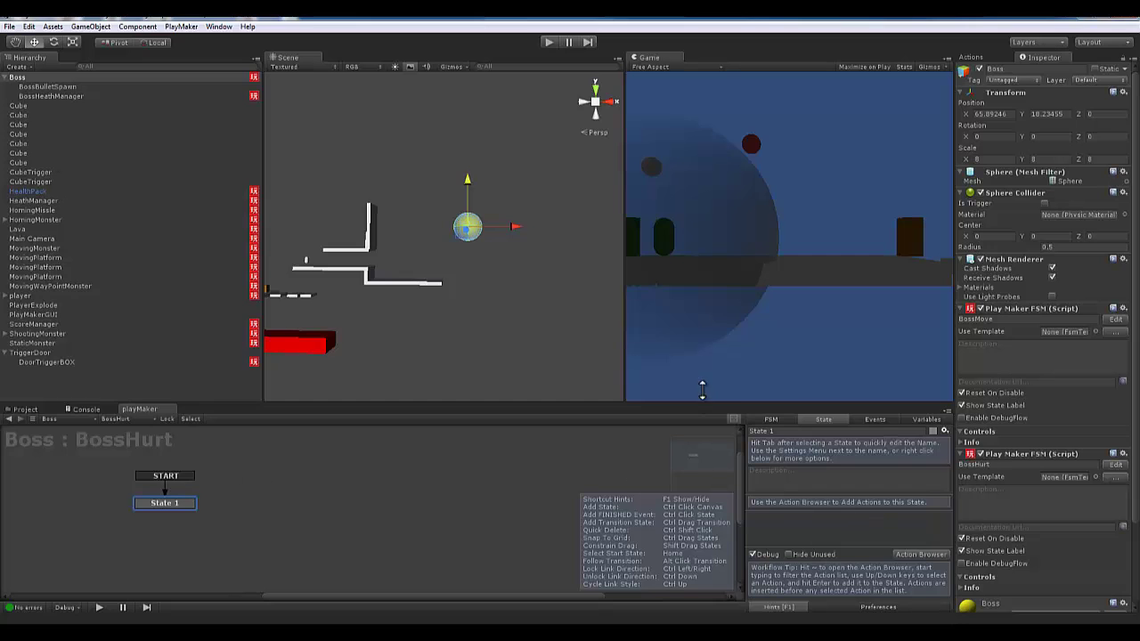
left_click_drag(703, 402, 720, 344)
left_click(922, 556)
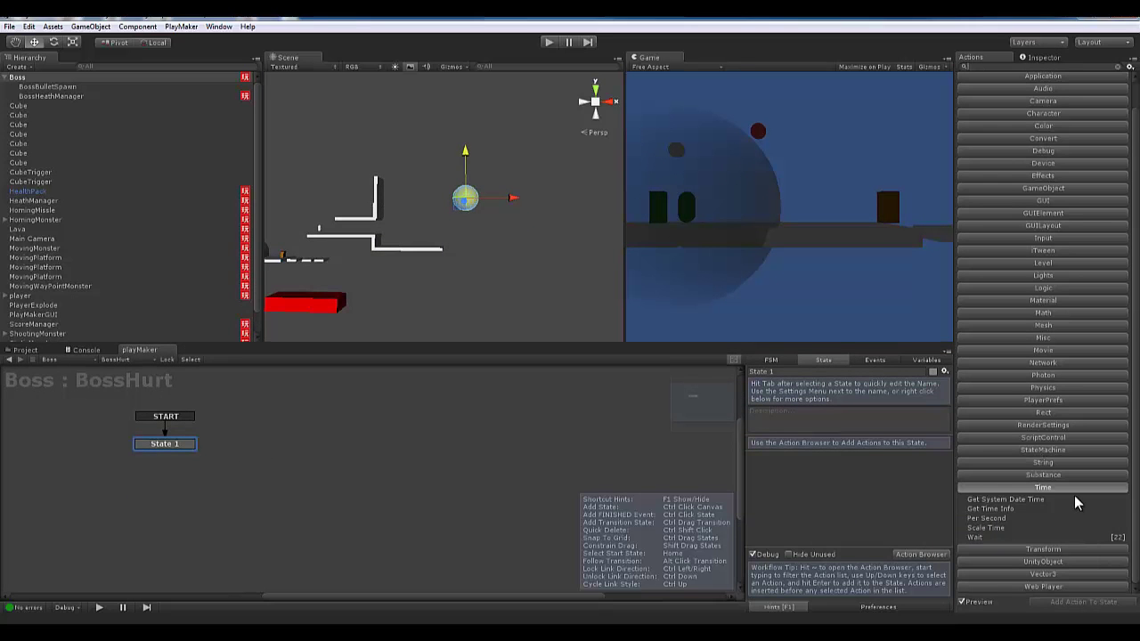
left_click(1043, 387)
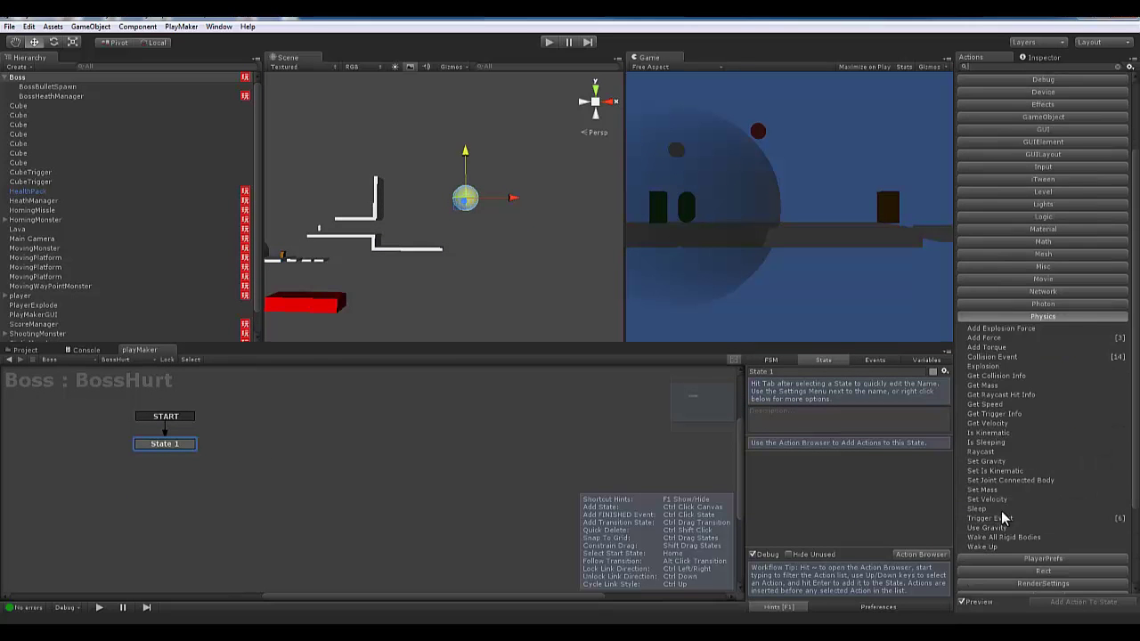
double_click(992, 359)
left_click(861, 487)
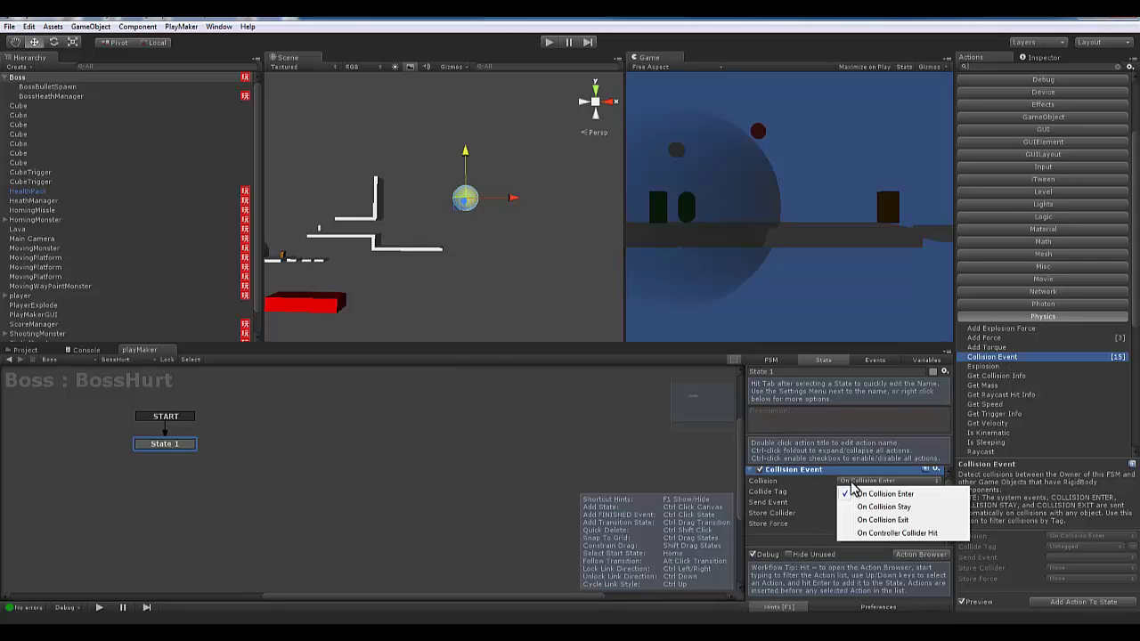
left_click(827, 496)
left_click(866, 492)
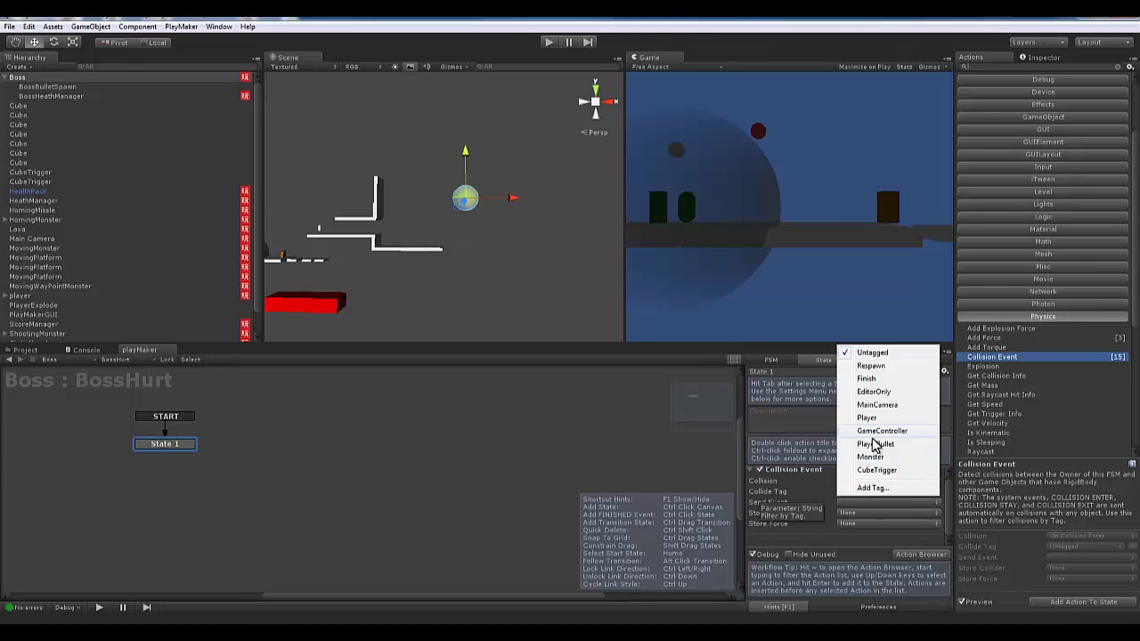
left_click(875, 445)
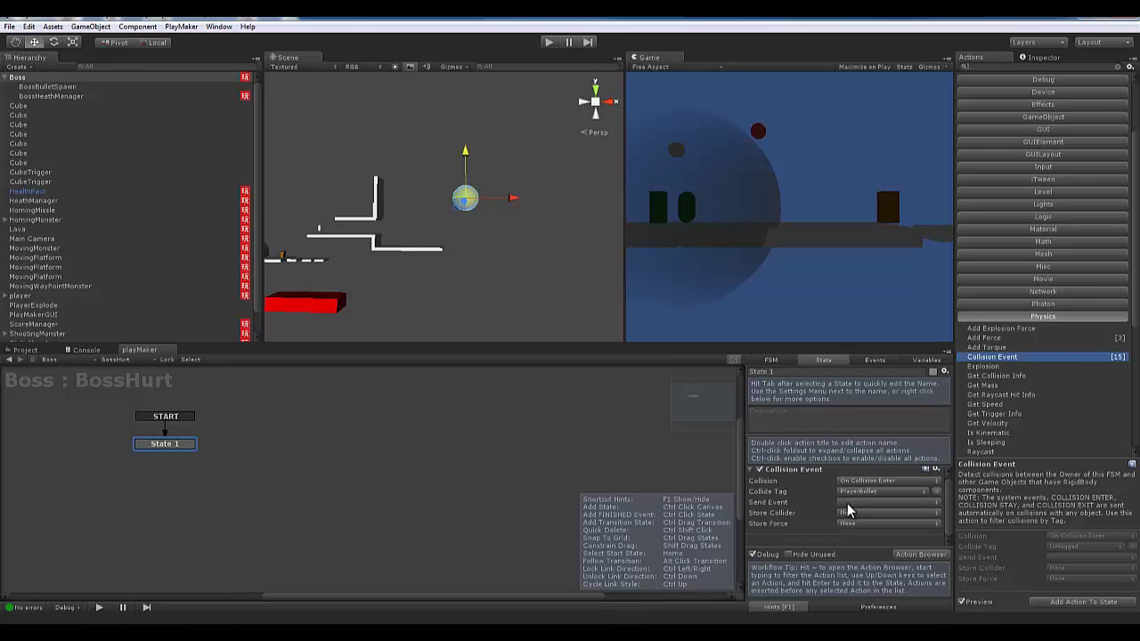
Create a hurt event in the BossHurt FSM and add it as a transition on State 1
left_click(193, 476)
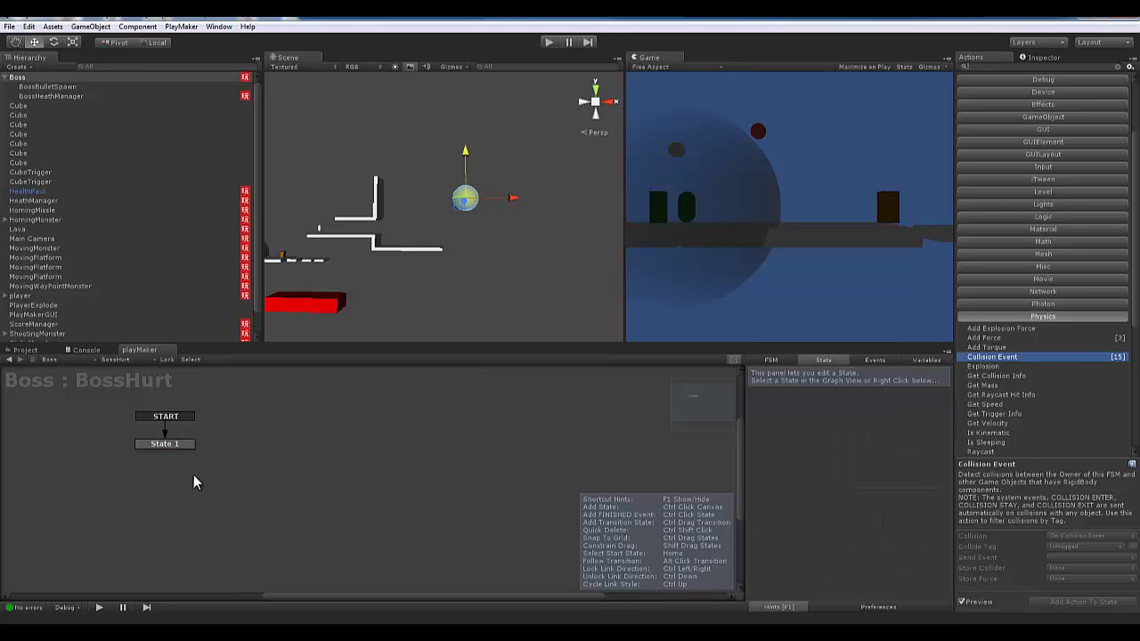
left_click(875, 359)
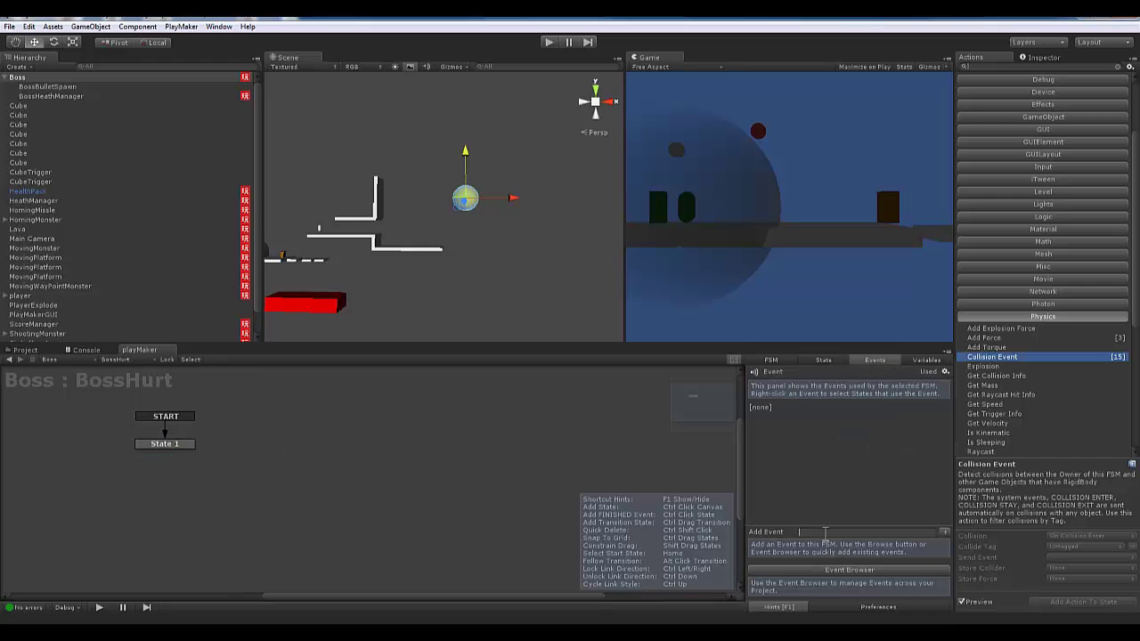
key("Return")
right_click(180, 448)
mouse_move(223, 451)
left_click(326, 455)
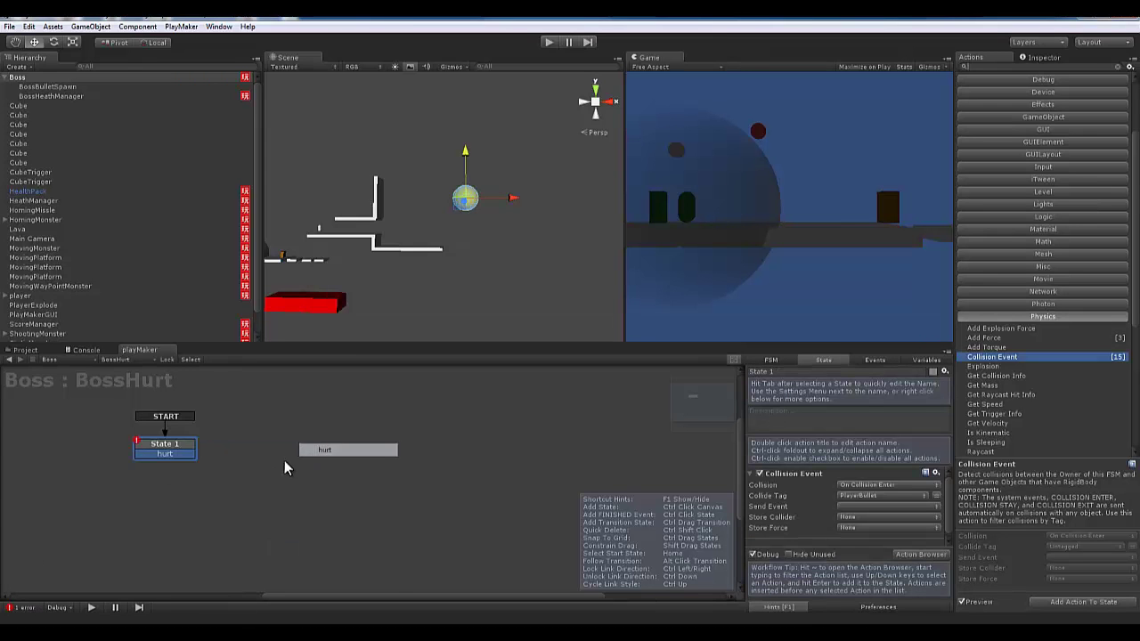
Add a second state to the BossHurt graph and place it beside State 1
right_click(287, 461)
left_click(287, 461)
left_click_drag(297, 460, 260, 446)
Set the Collision Event's Send Event to hurt and link State 1's hurt transition to State 2
left_click(186, 453)
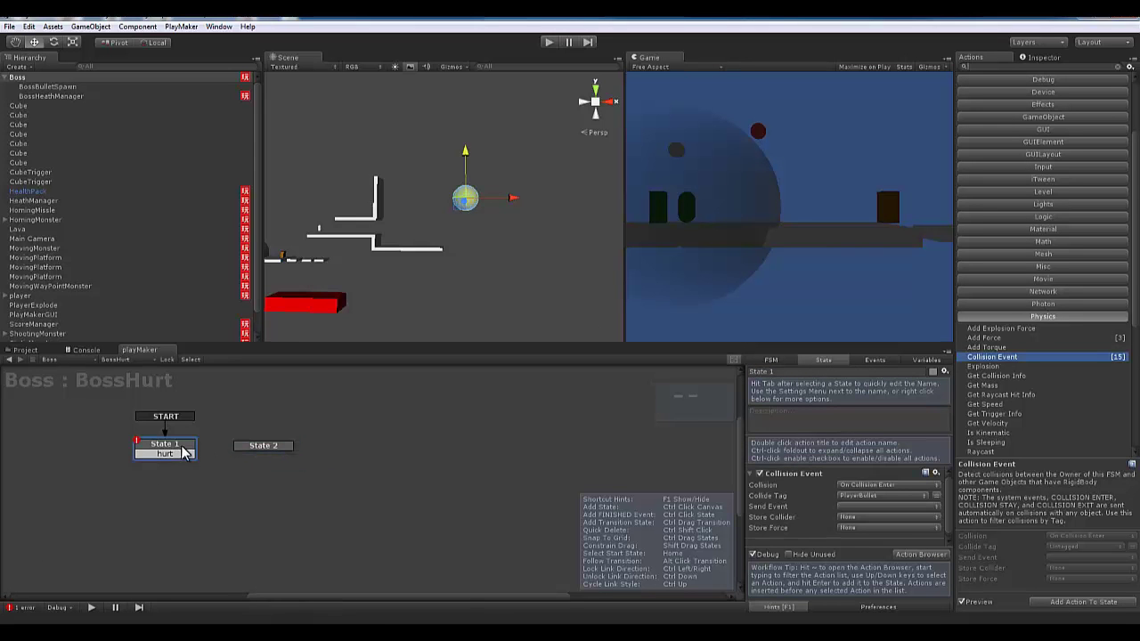
left_click(855, 512)
left_click(862, 530)
left_click_drag(183, 455, 274, 447)
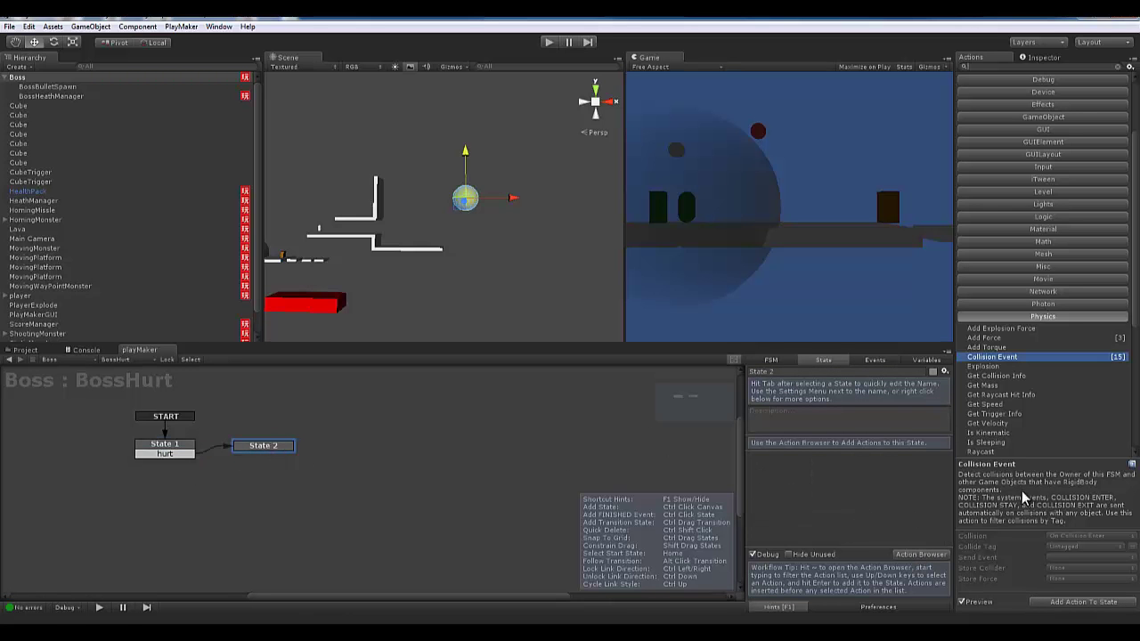
Add a StateMachine Send Event action to State 2
left_click(1024, 328)
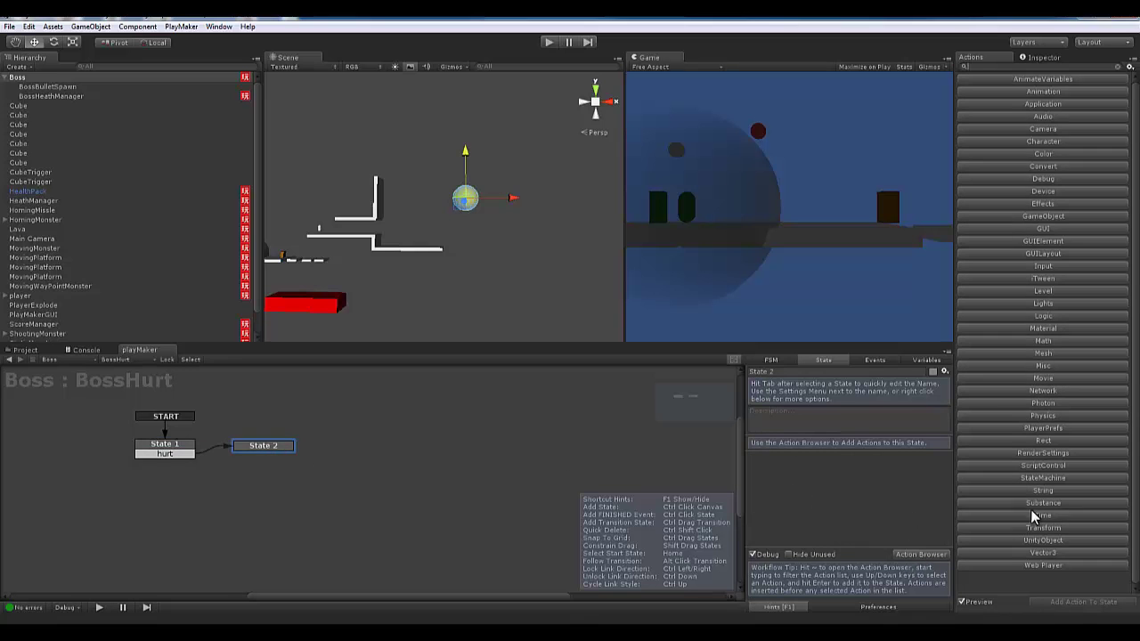
left_click(1033, 480)
scroll(982, 526, "down", 10)
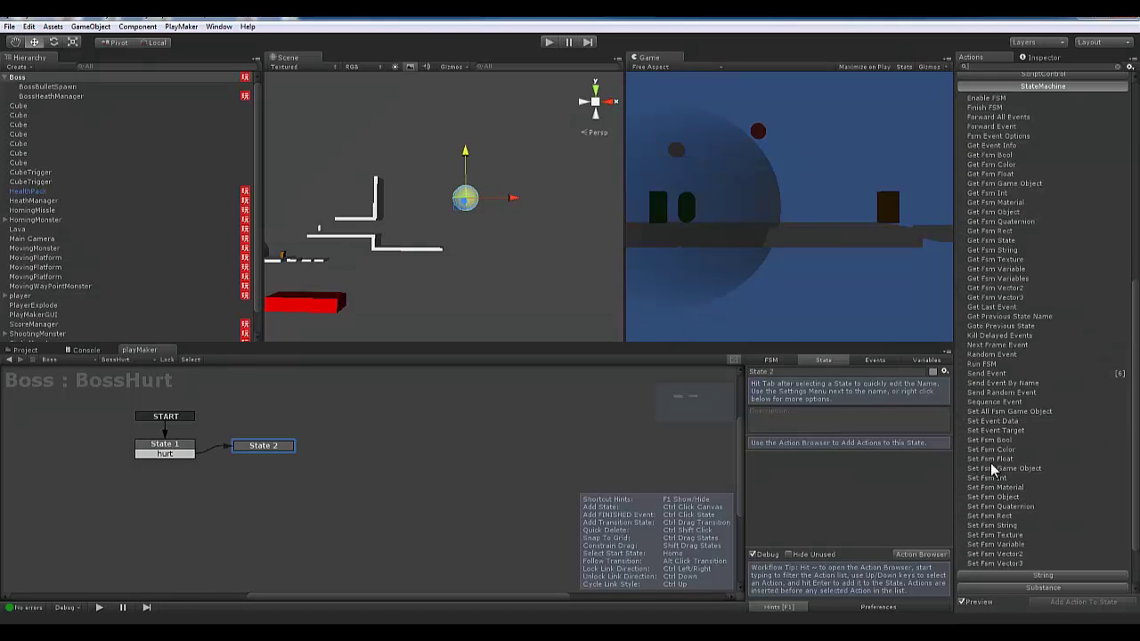
left_click(987, 424)
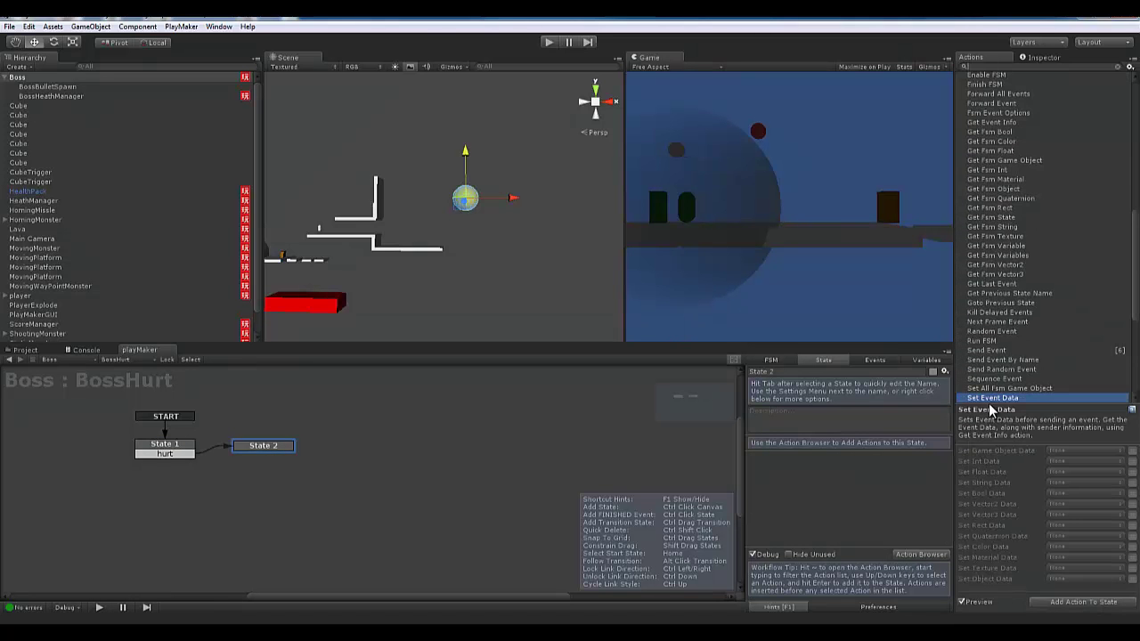
left_click(989, 352)
double_click(989, 352)
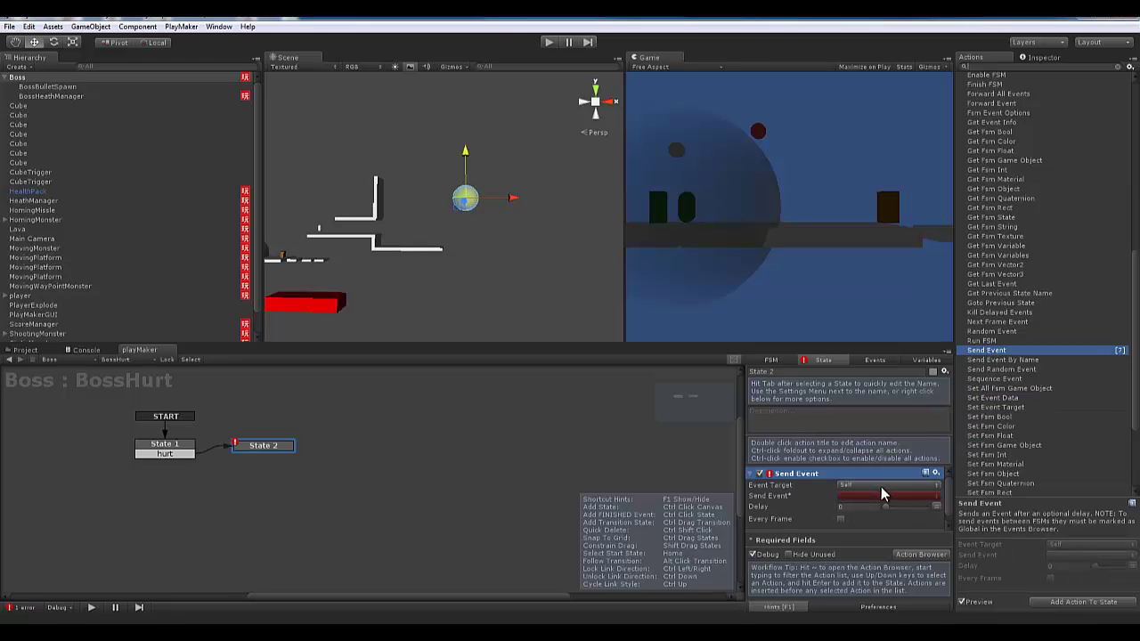
Set the Send Event's target to Game Object and specify BossHeathManager from the scene as that object
left_click(883, 486)
left_click(870, 511)
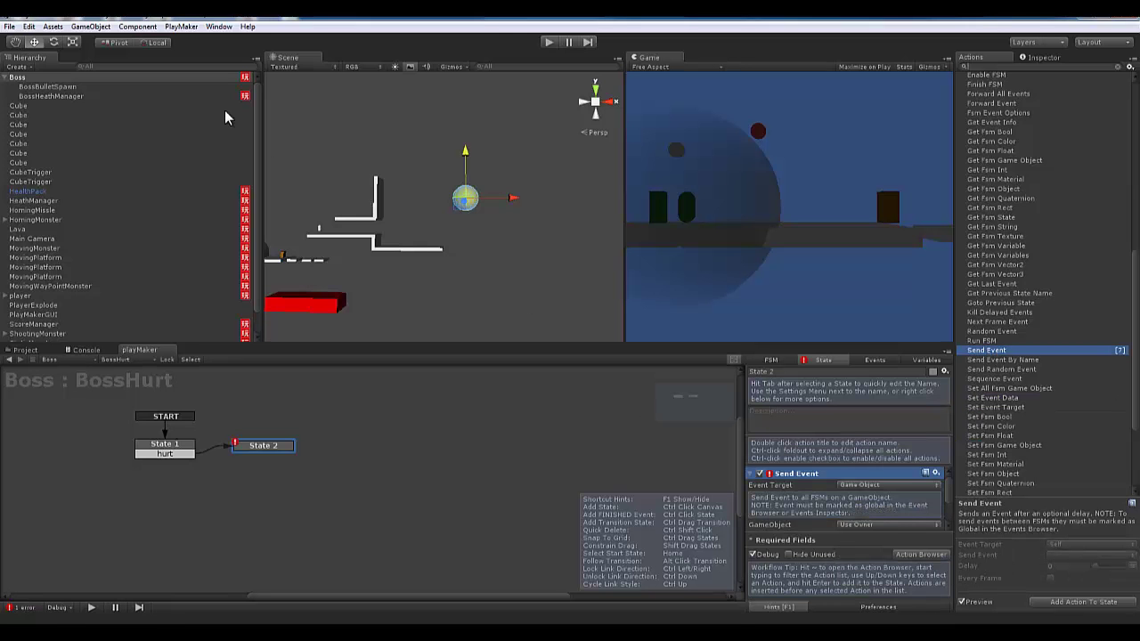
left_click(889, 524)
left_click(887, 549)
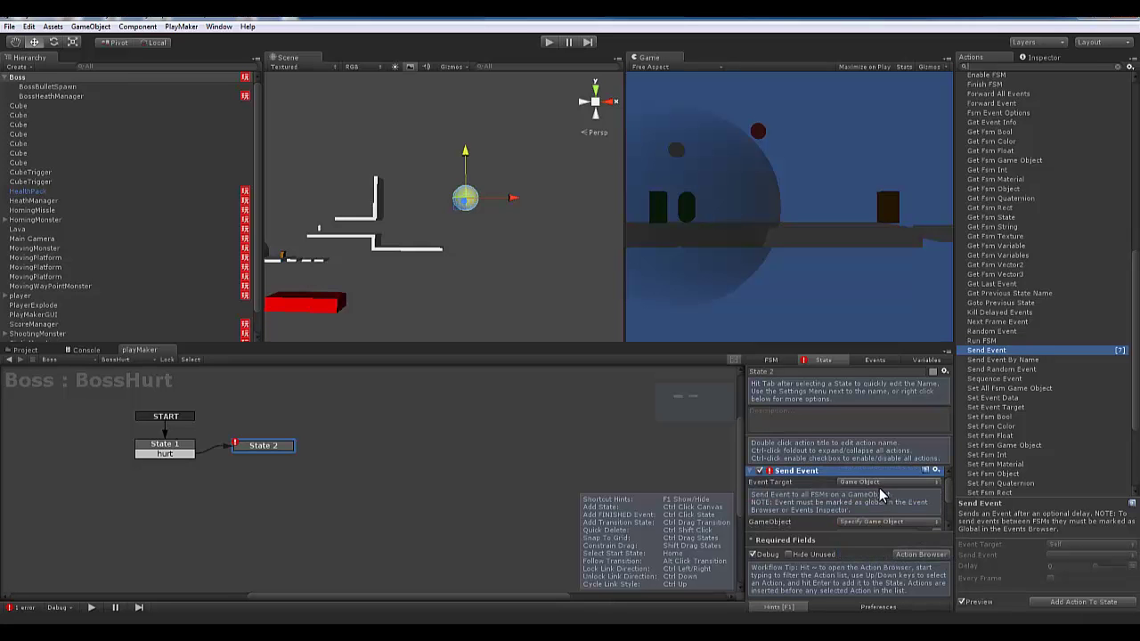
left_click_drag(812, 339, 813, 191)
left_click(934, 383)
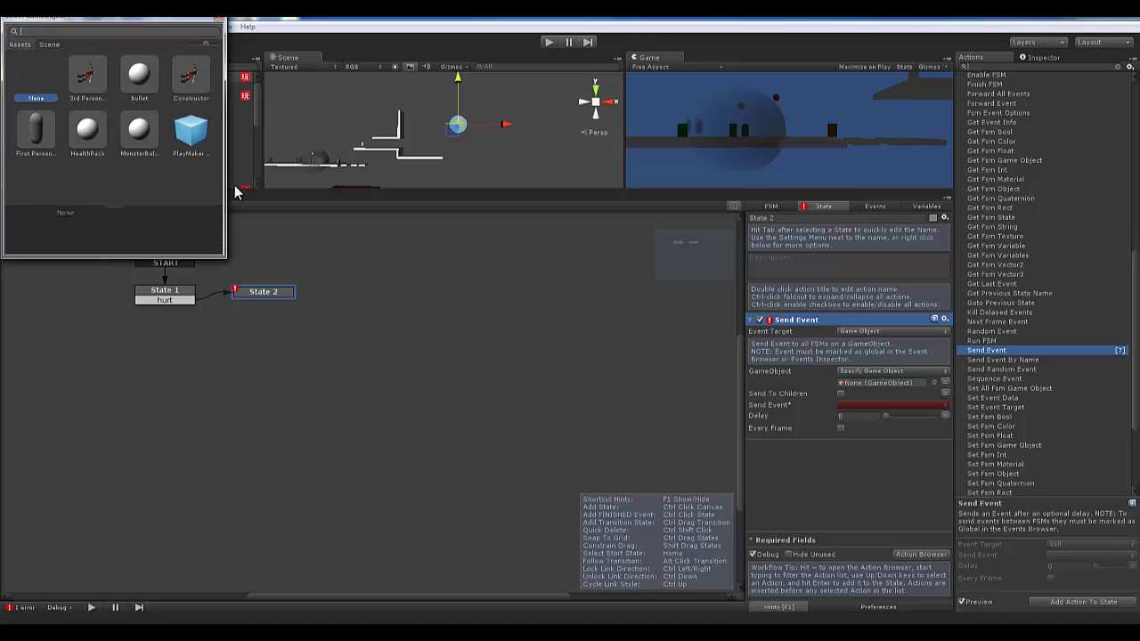
left_click(50, 44)
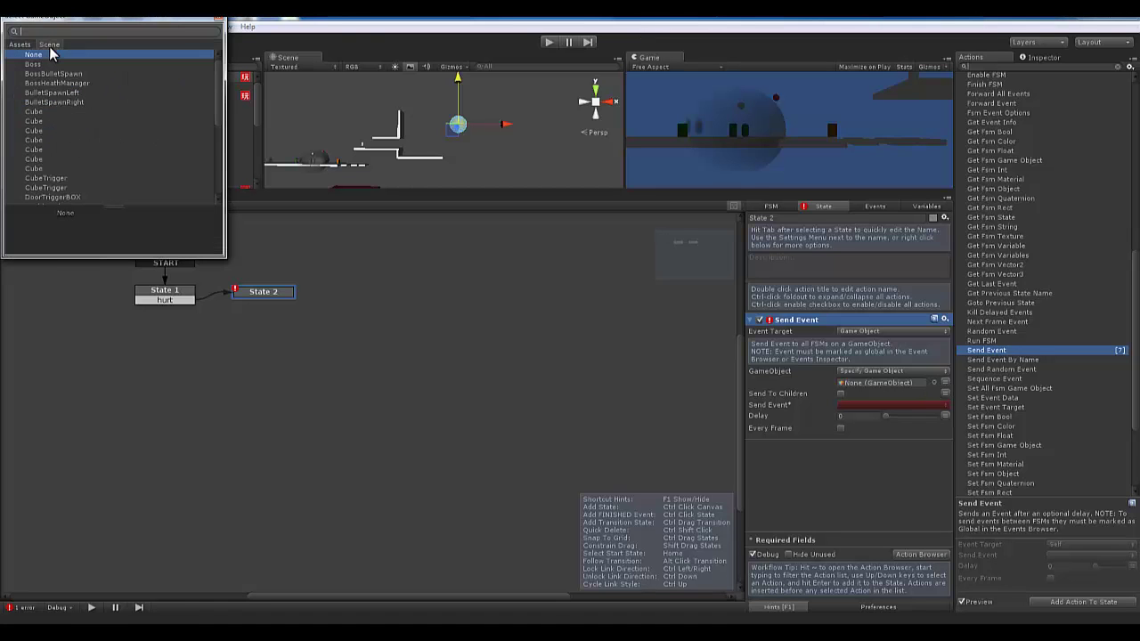
left_click(64, 83)
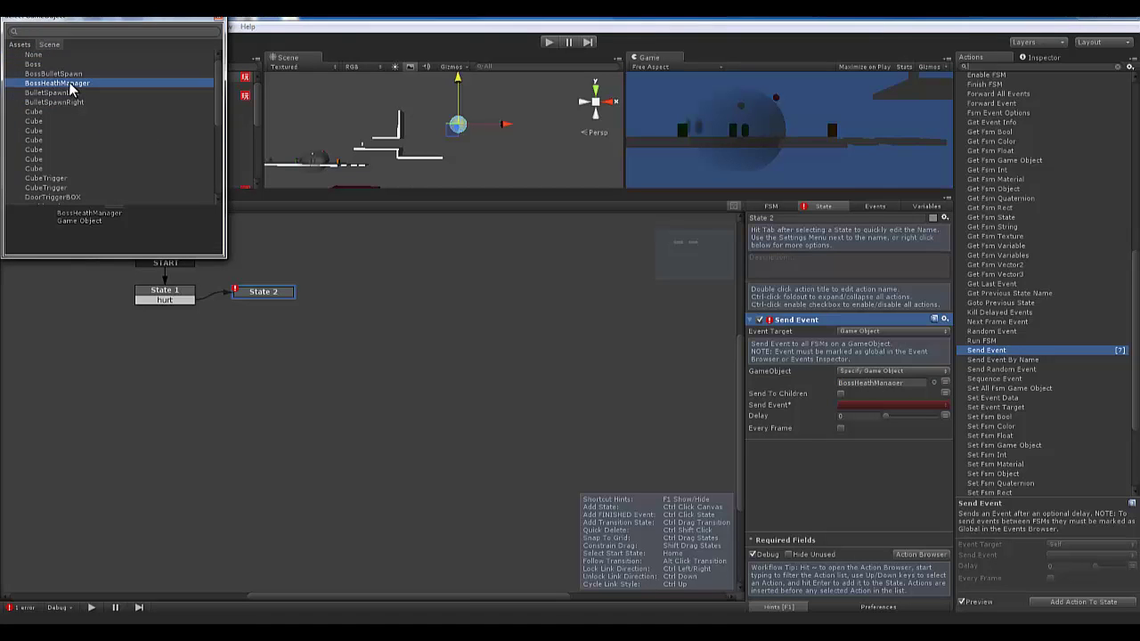
Finish choosing BossHeathManager as the target and set State 2's Send Event to Hurt
double_click(76, 86)
left_click(888, 407)
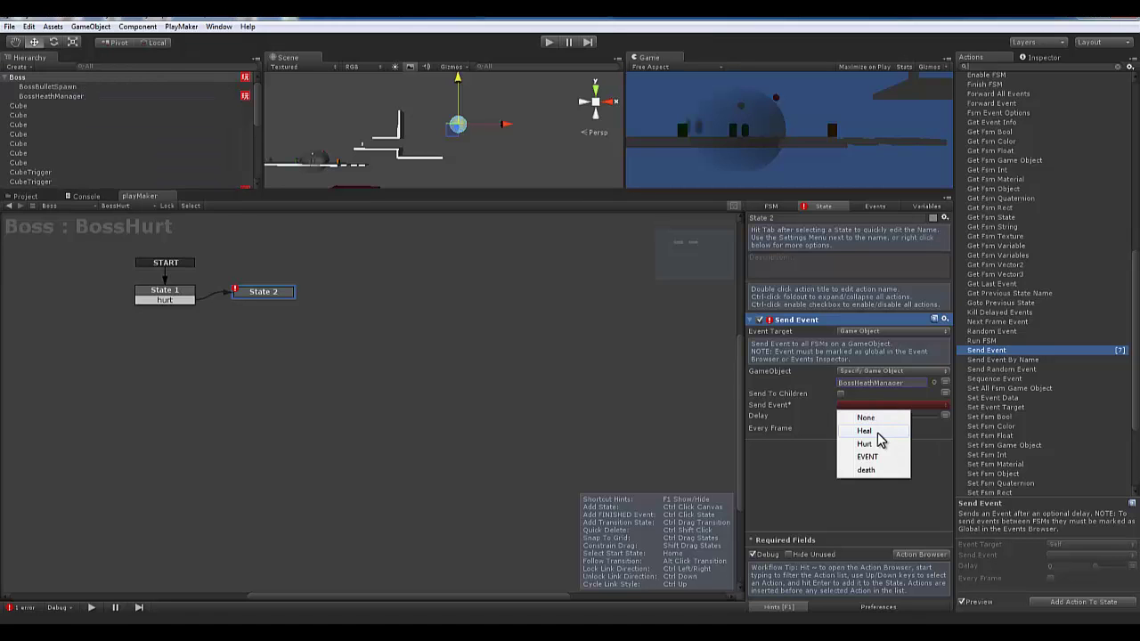
left_click(866, 443)
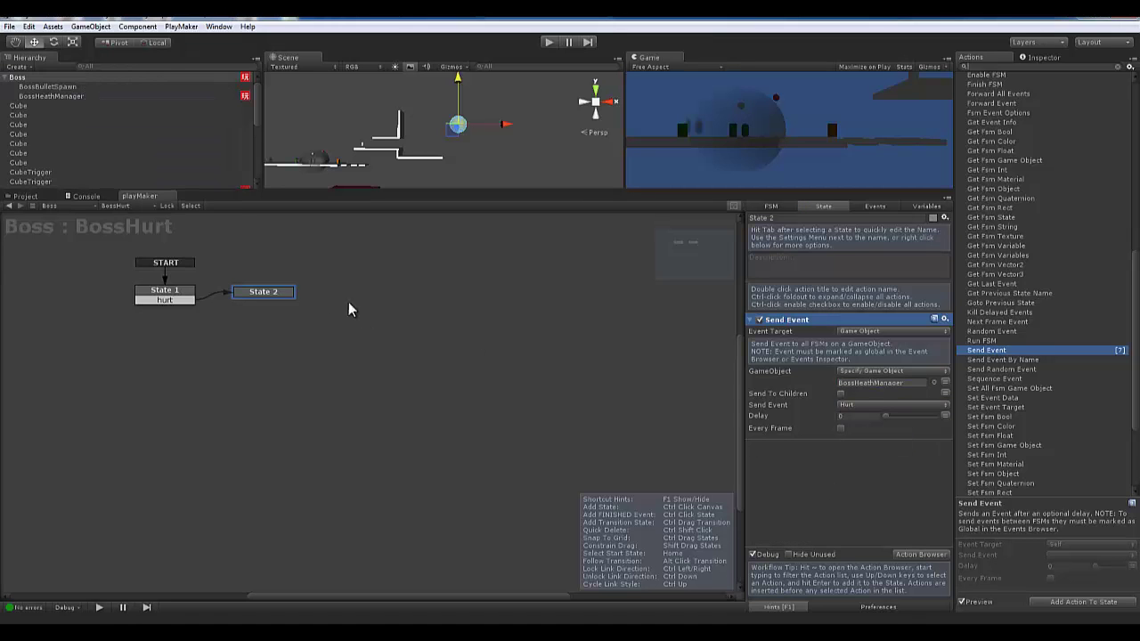
Add a FINISHED transition to State 2 and link it back to State 1
right_click(277, 294)
mouse_move(299, 302)
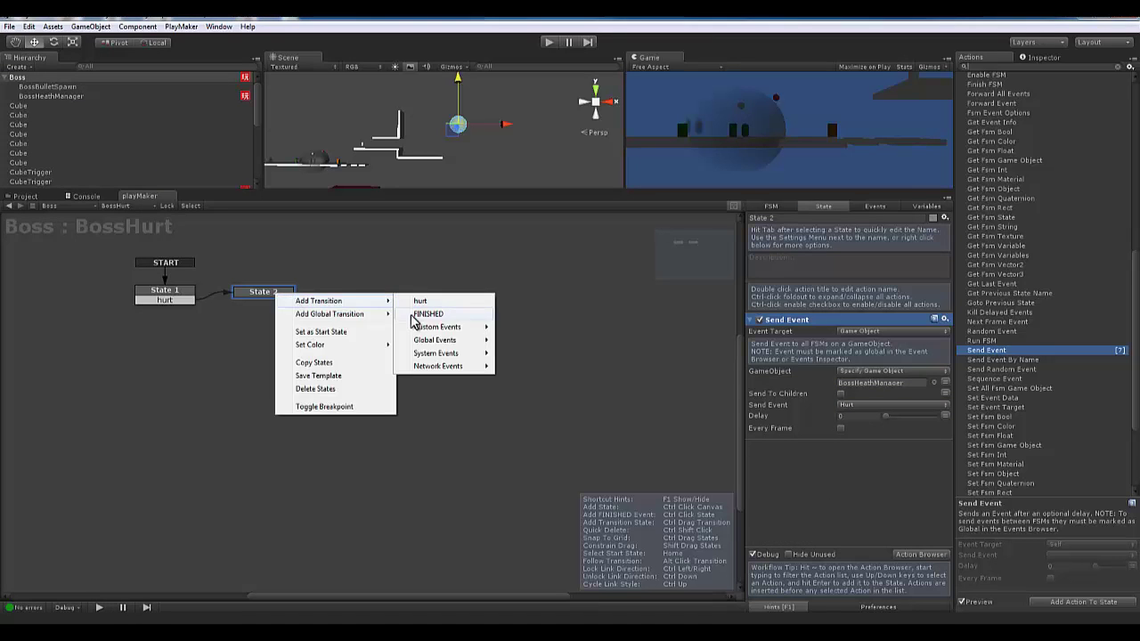
left_click(415, 316)
left_click_drag(241, 304, 168, 297)
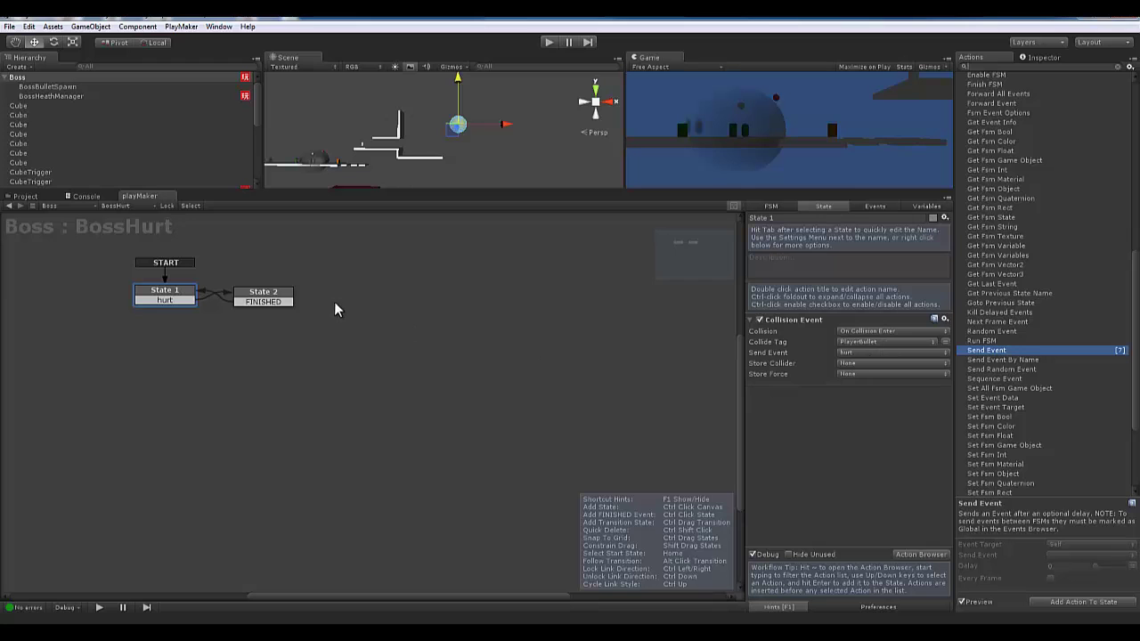
left_click(242, 304)
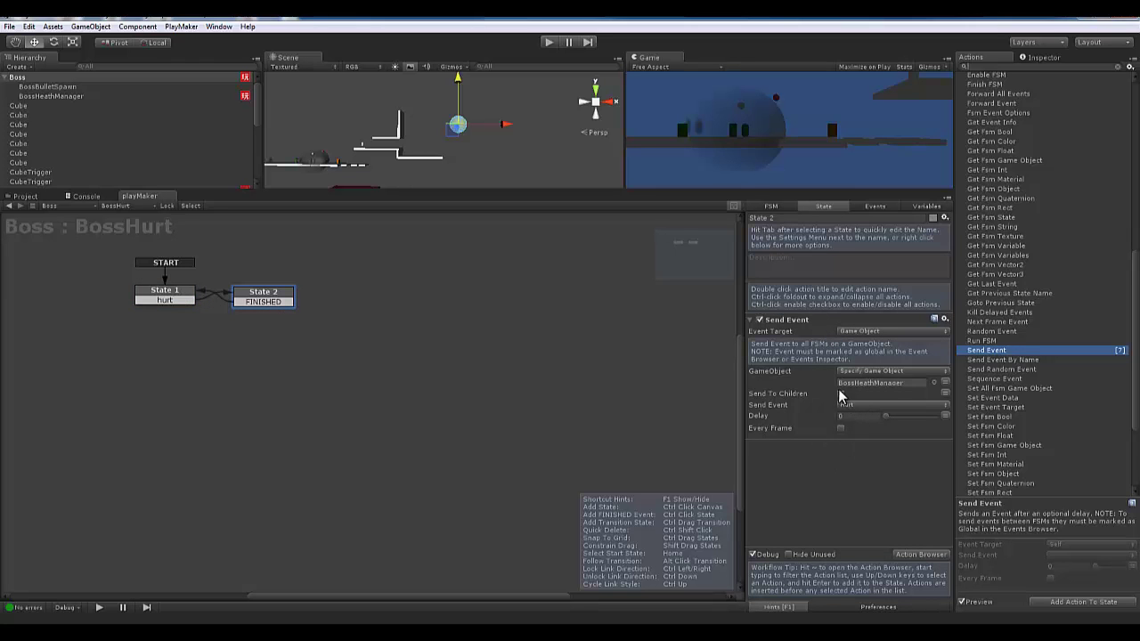
left_click(178, 305)
left_click_drag(173, 302, 168, 297)
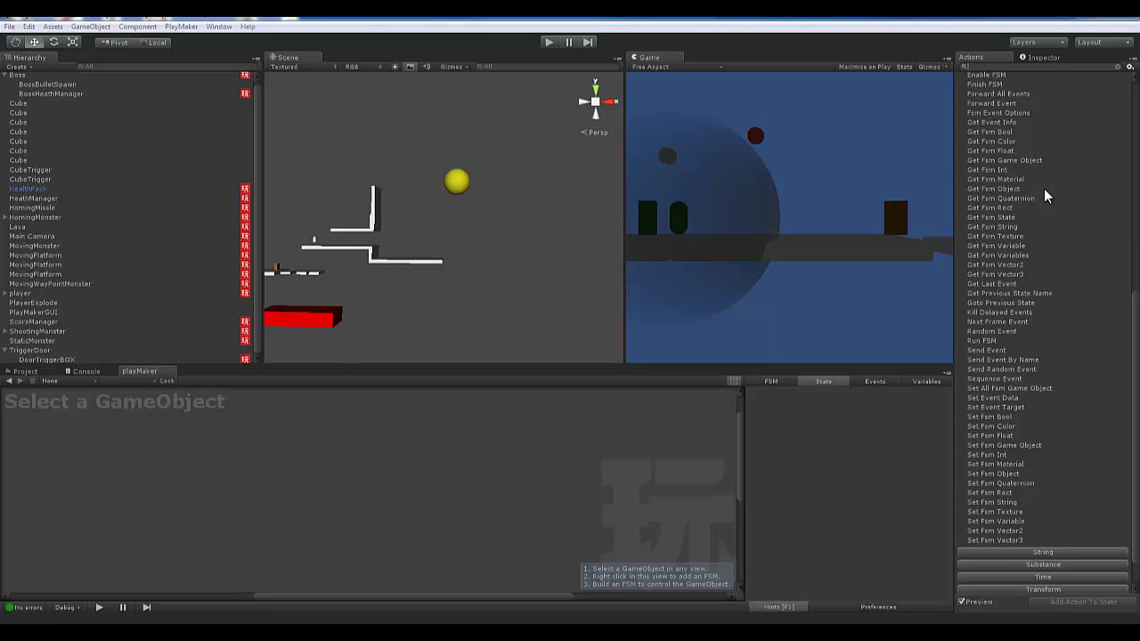
Play-test the level by moving the player to the boss and shooting it until it dies, and stop the game
left_click(548, 42)
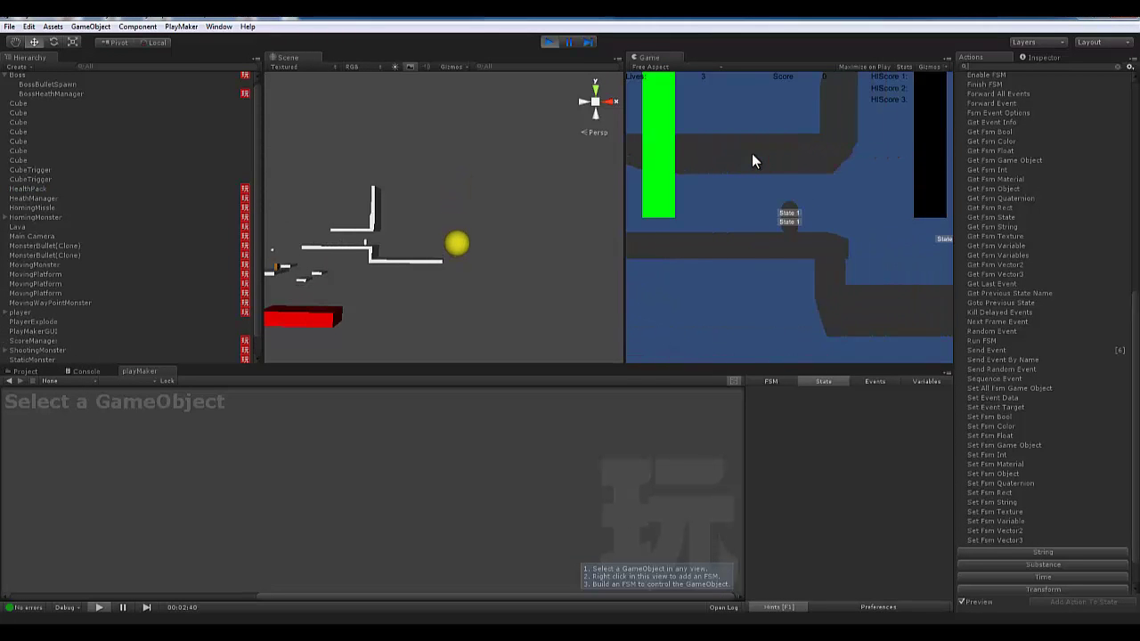
key("Right")
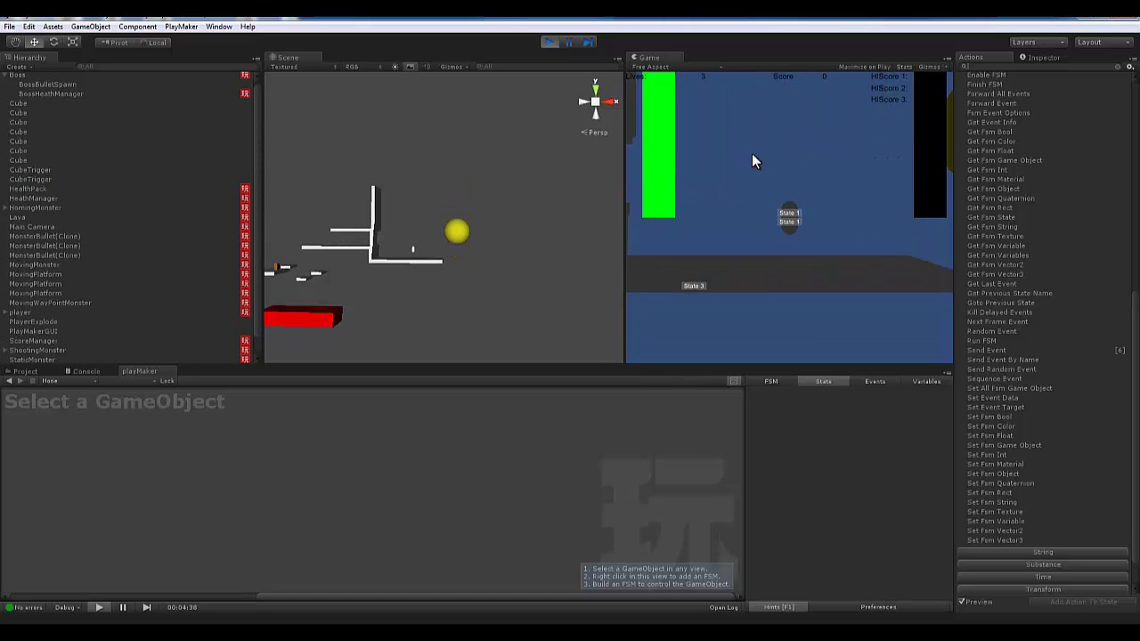
key("ctrl")
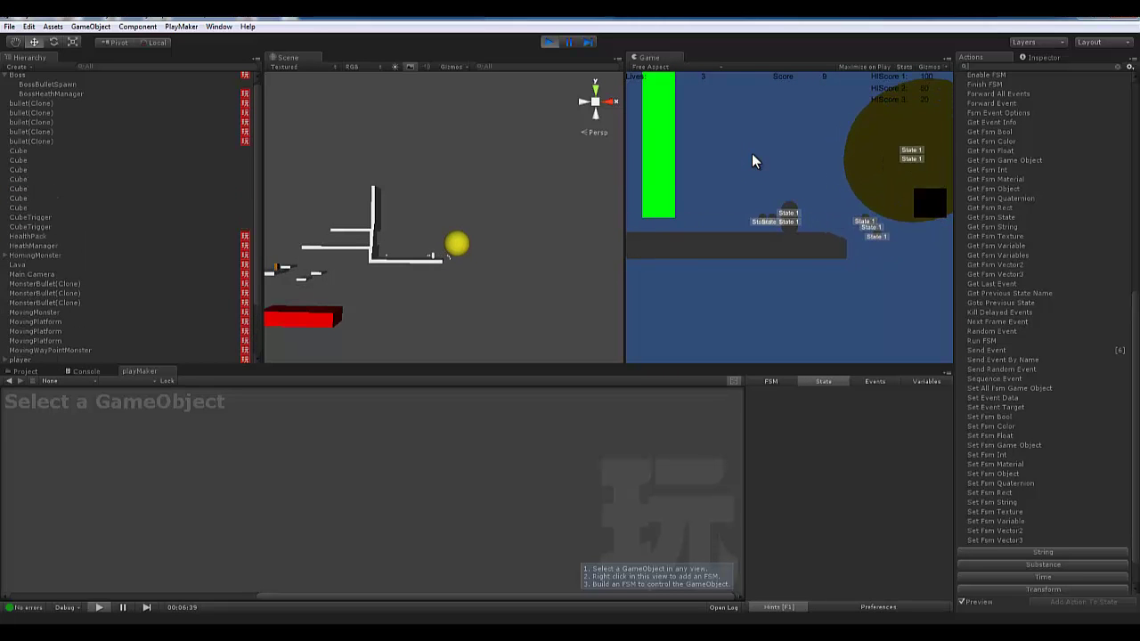
key("Left")
key("ctrl")
key("space")
key("Right")
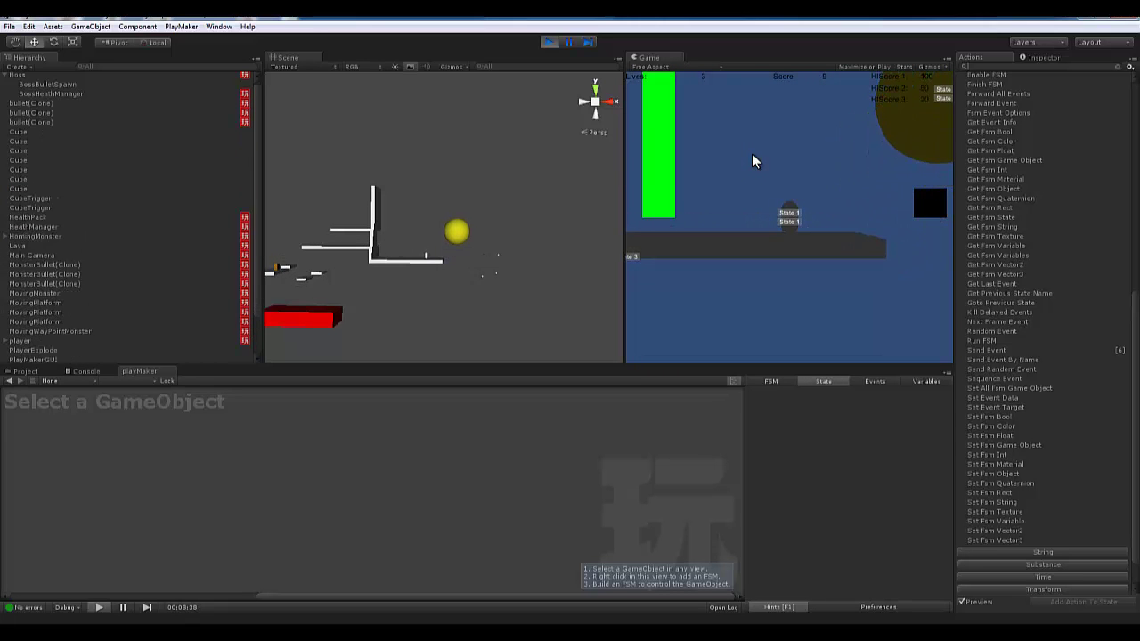
key("space")
key("ctrl")
key("ctrl")
key("ctrl")
key("ctrl")
key("Right")
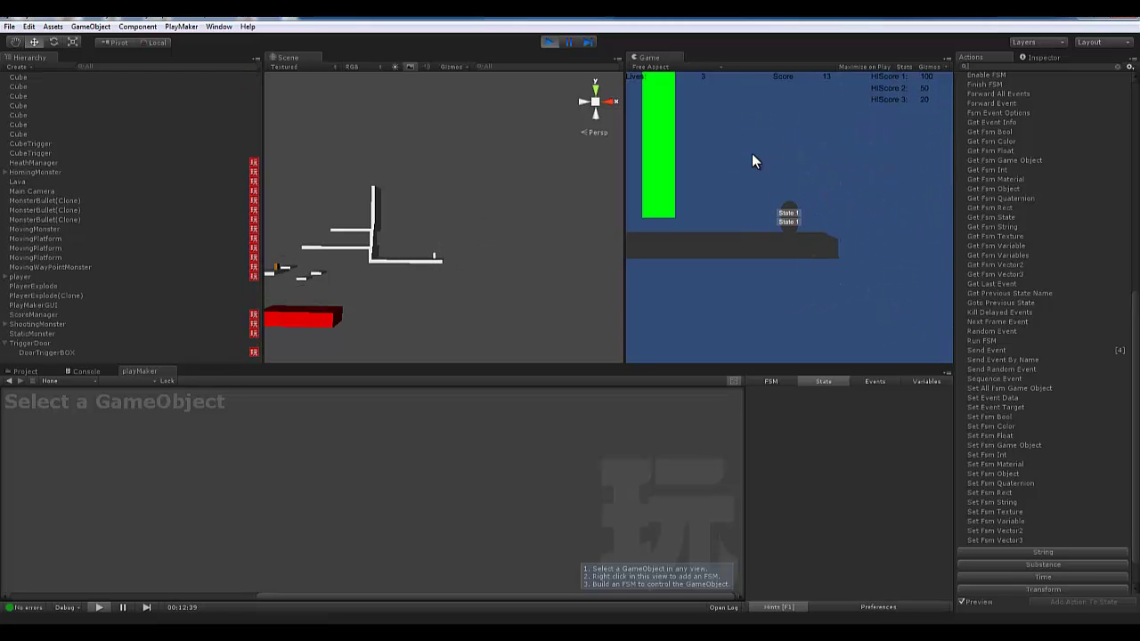
key("ctrl+p")
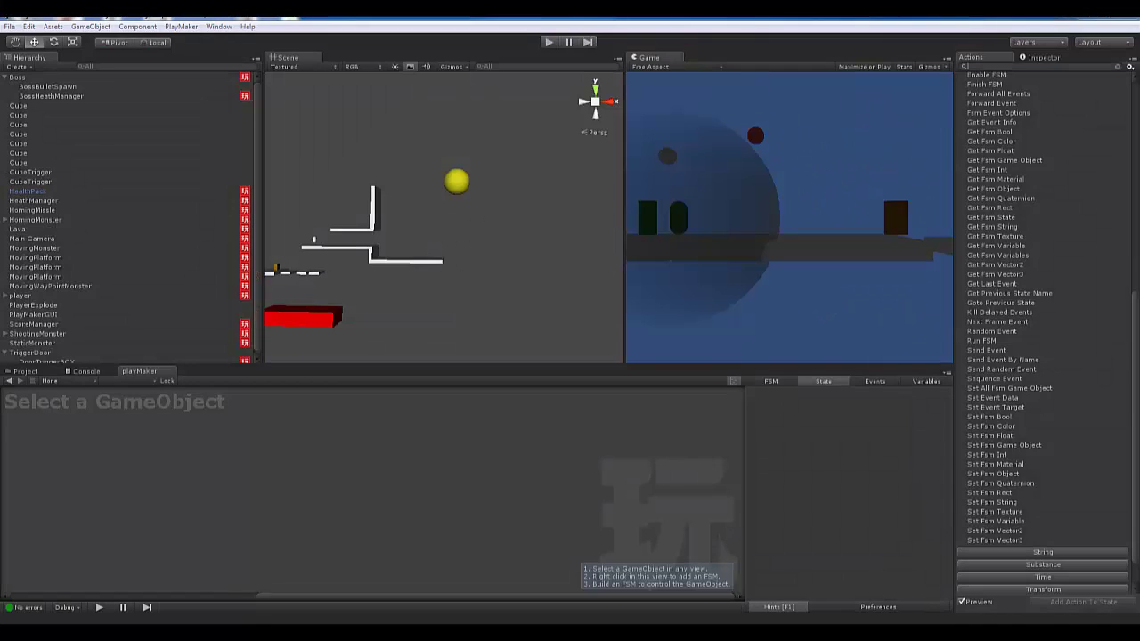
left_click(33, 96)
left_click(35, 87)
left_click(19, 79)
left_click(41, 96)
left_click(35, 86)
left_click(19, 77)
left_click(32, 97)
left_click(16, 79)
left_click(32, 87)
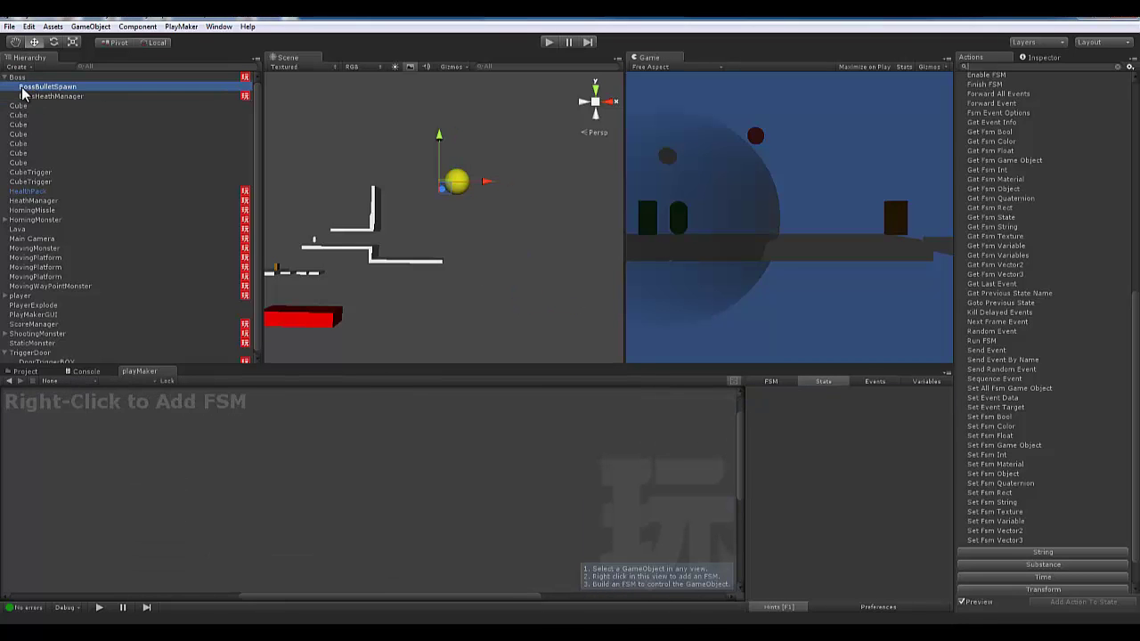
Select the Boss object, show its component properties and add another FSM to it
left_click(15, 79)
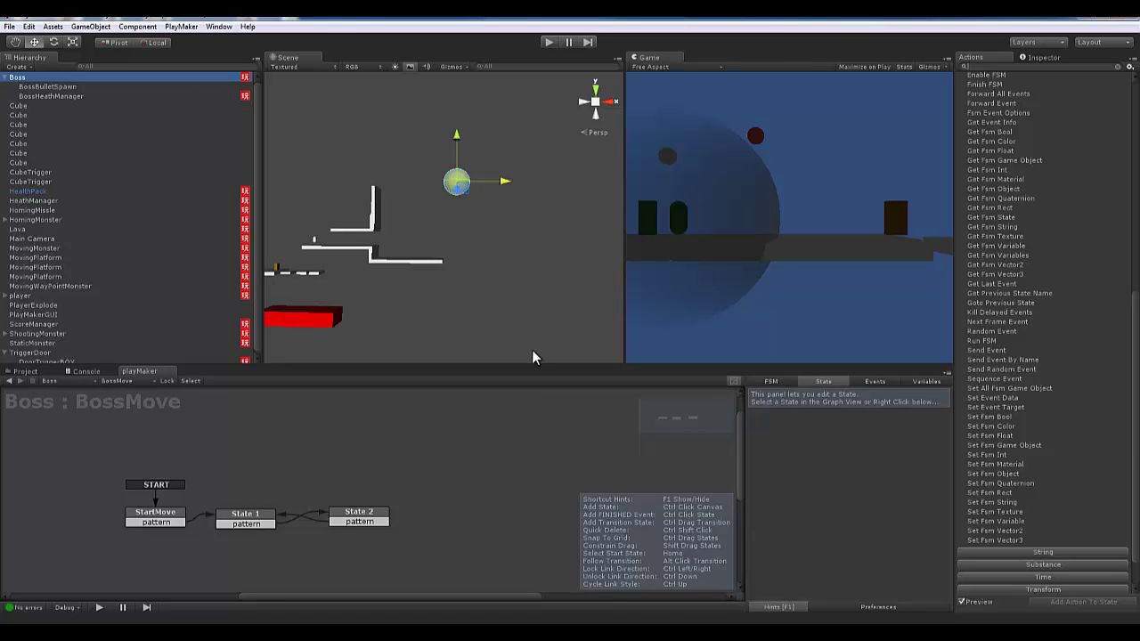
left_click(1040, 57)
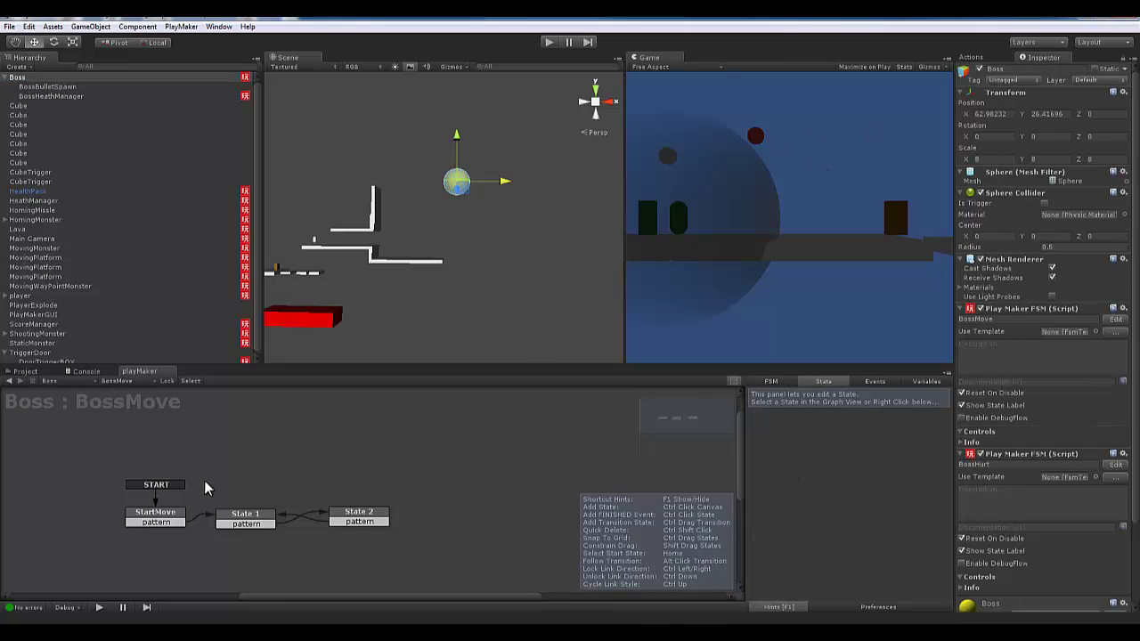
left_click(126, 385)
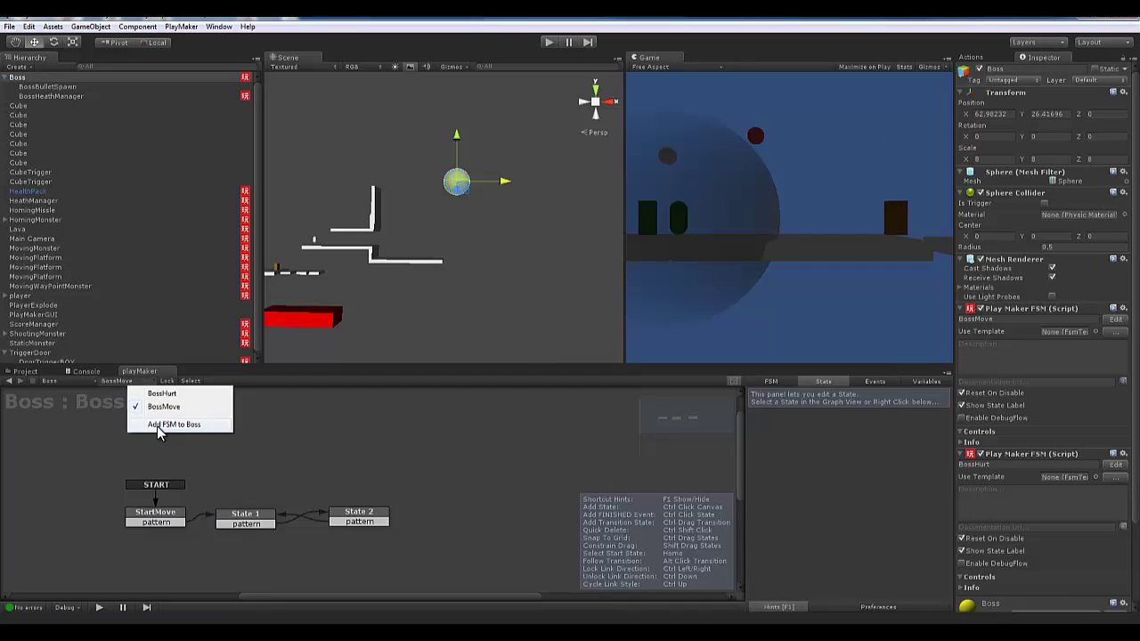
left_click(157, 426)
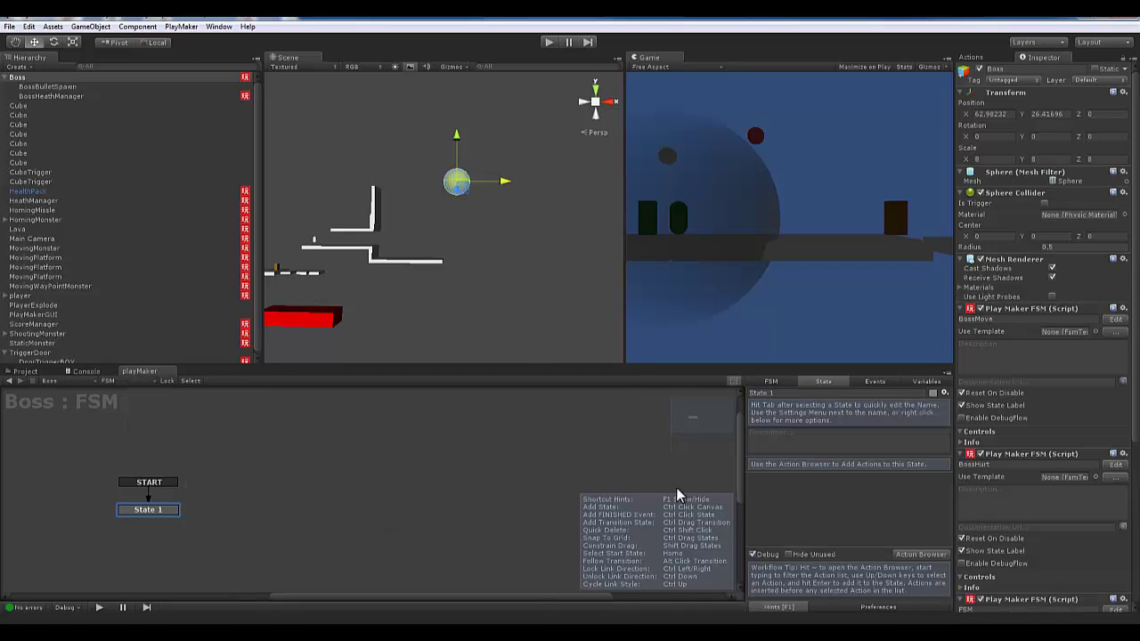
Name the Boss's new FSM BossShoot
scroll(993, 381, "down", 4)
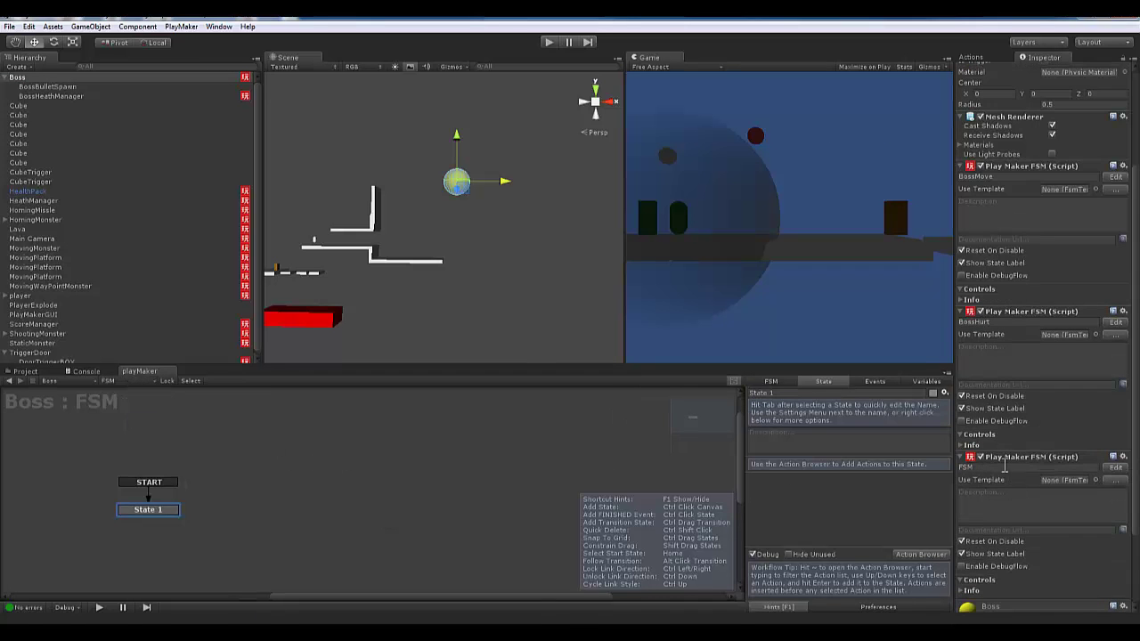
left_click(996, 467)
key("BackSpace")
type("Boo")
type("ss")
type("Shooot")
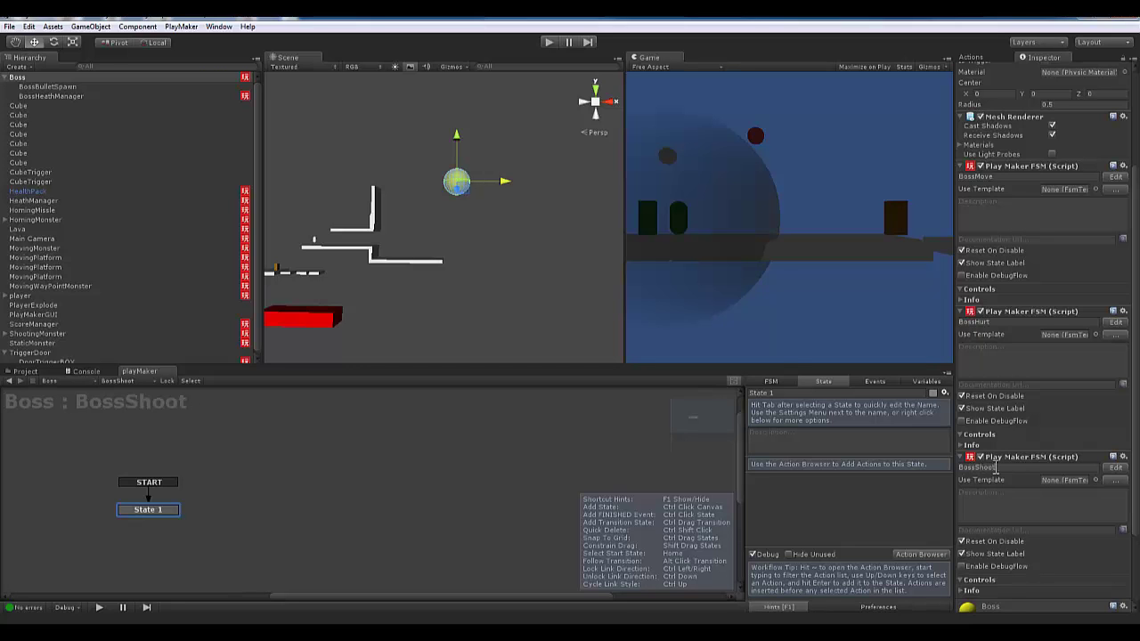
left_click(147, 499)
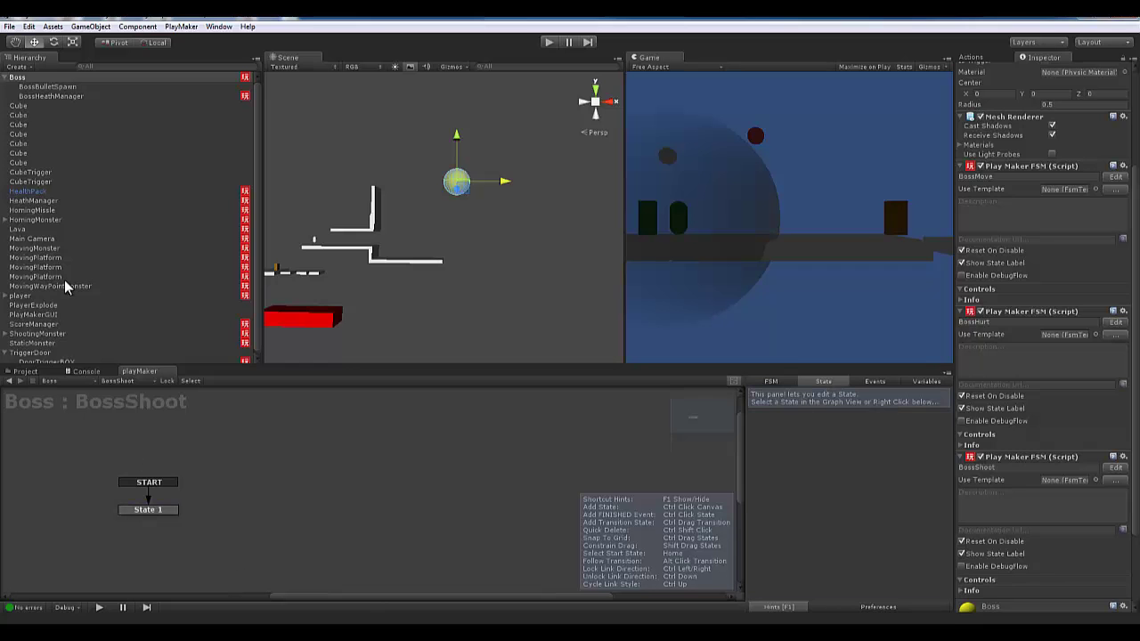
Examine the ShootingMonster's Shooter FSM and its states for reusable shooting logic
scroll(45, 290, "down", 1)
left_click(27, 341)
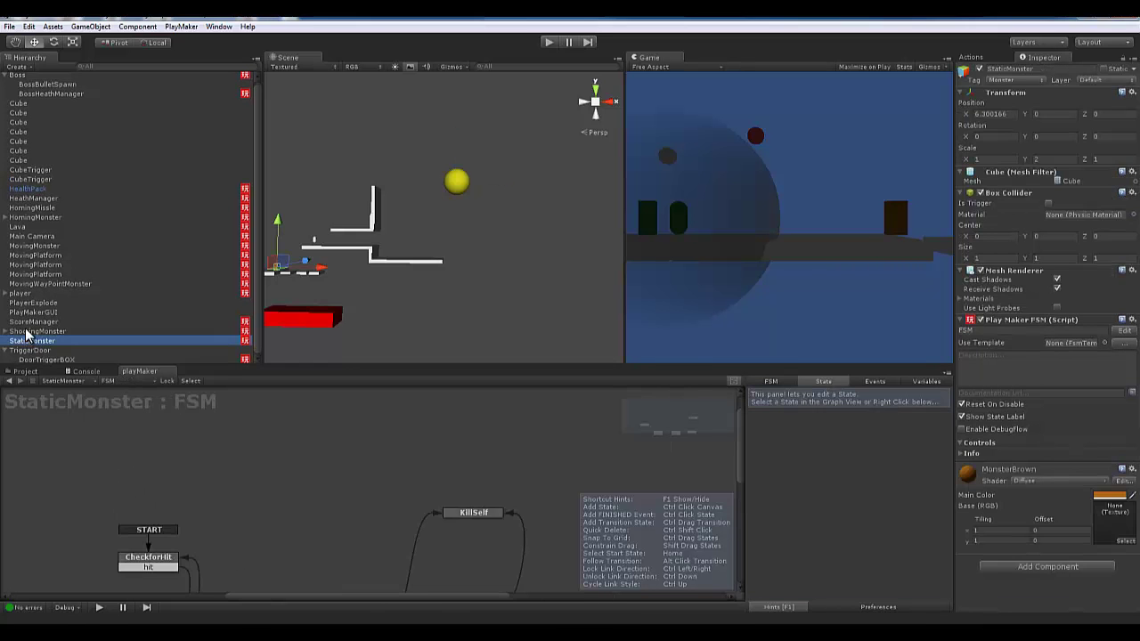
left_click(37, 331)
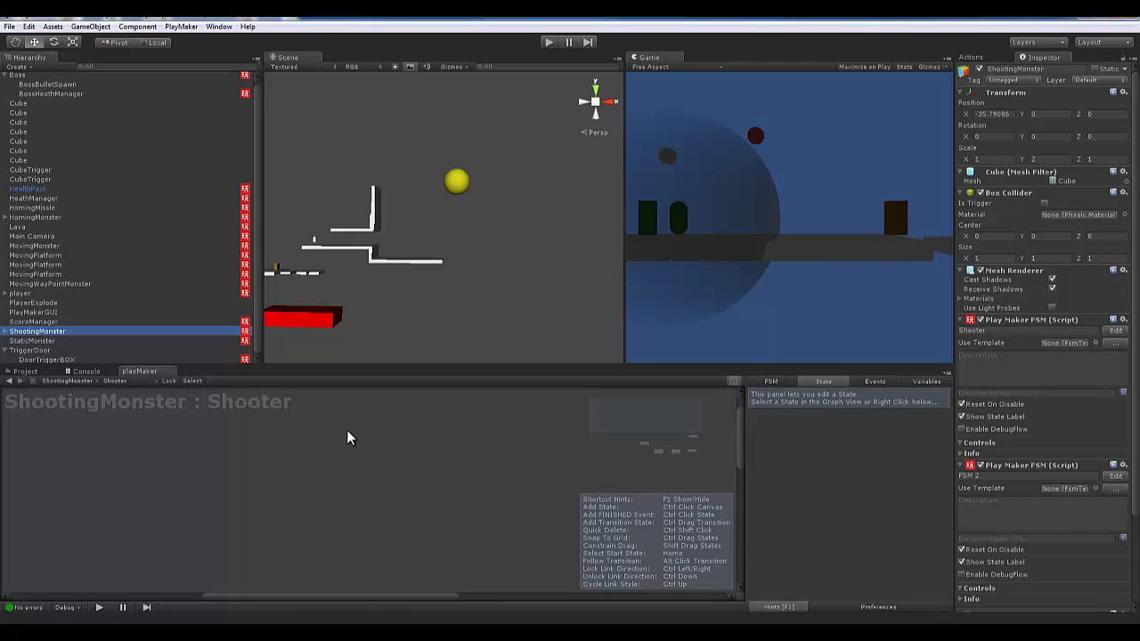
left_click(125, 383)
left_click(150, 403)
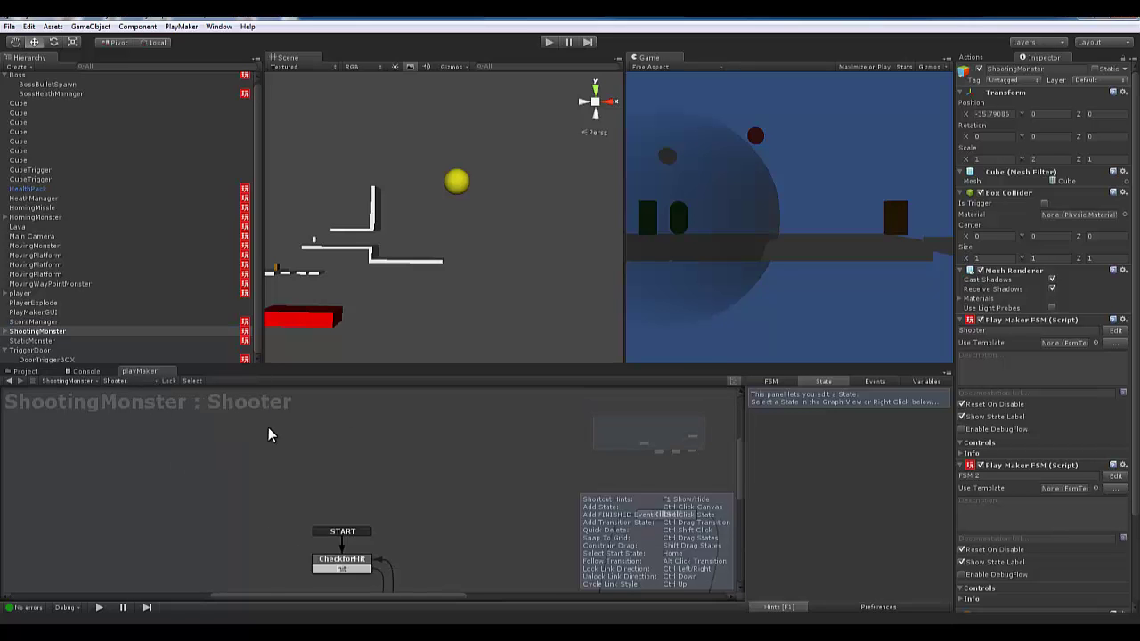
left_click(32, 321)
left_click(35, 332)
left_click(139, 460)
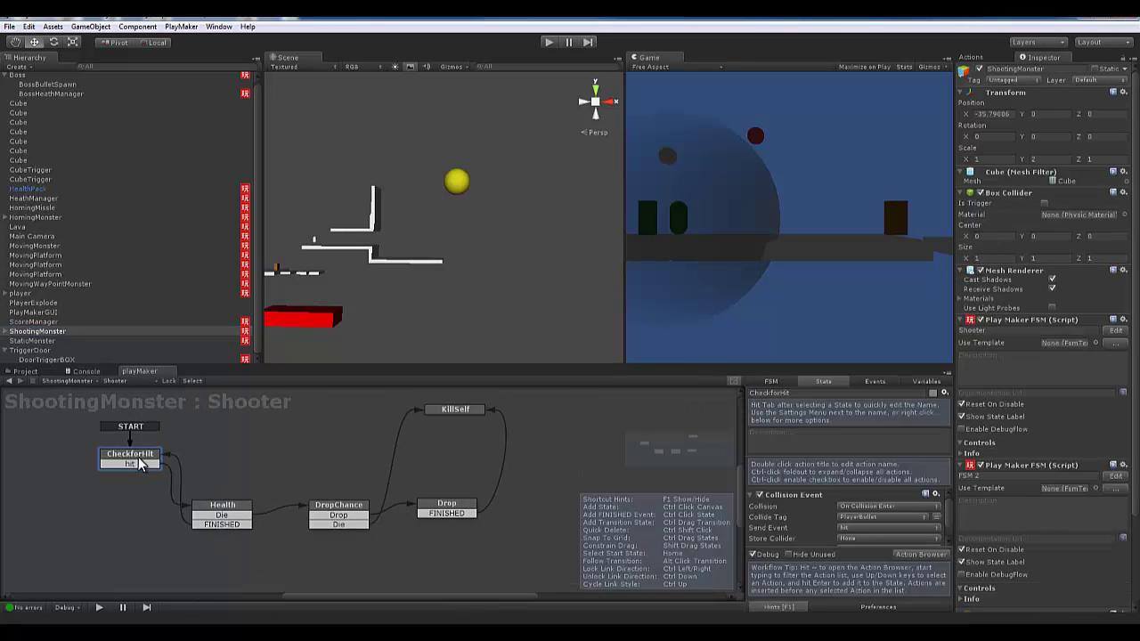
scroll(848, 510, "down", 1)
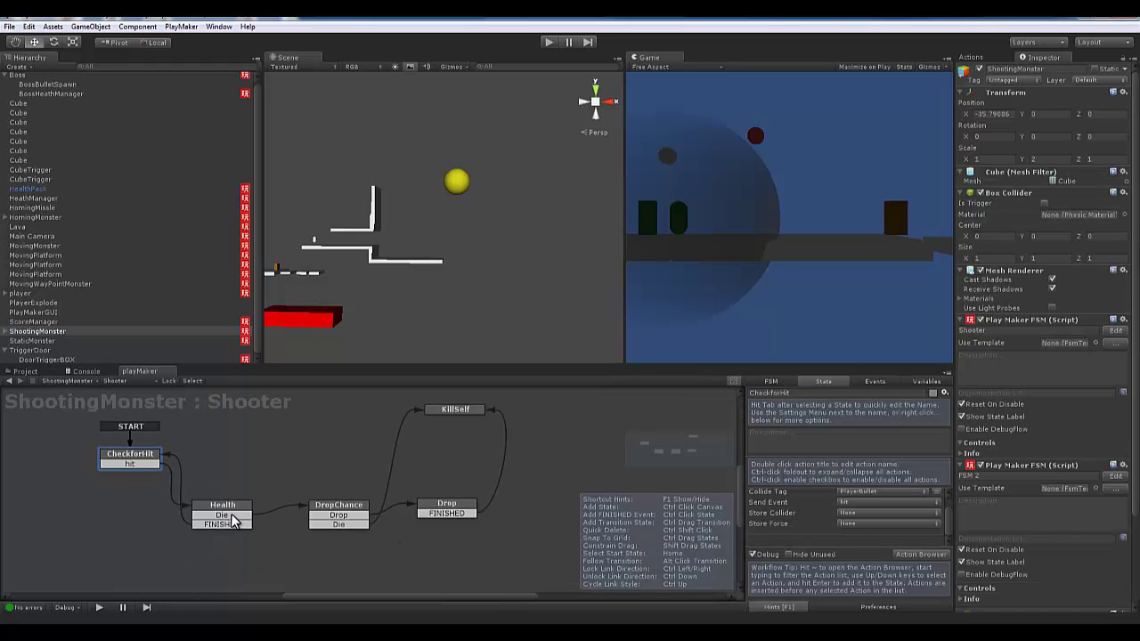
left_click(337, 515)
left_click(245, 457)
Copy the wait and leftShoot states from the ShootingMonster's FSM 2
left_click(116, 381)
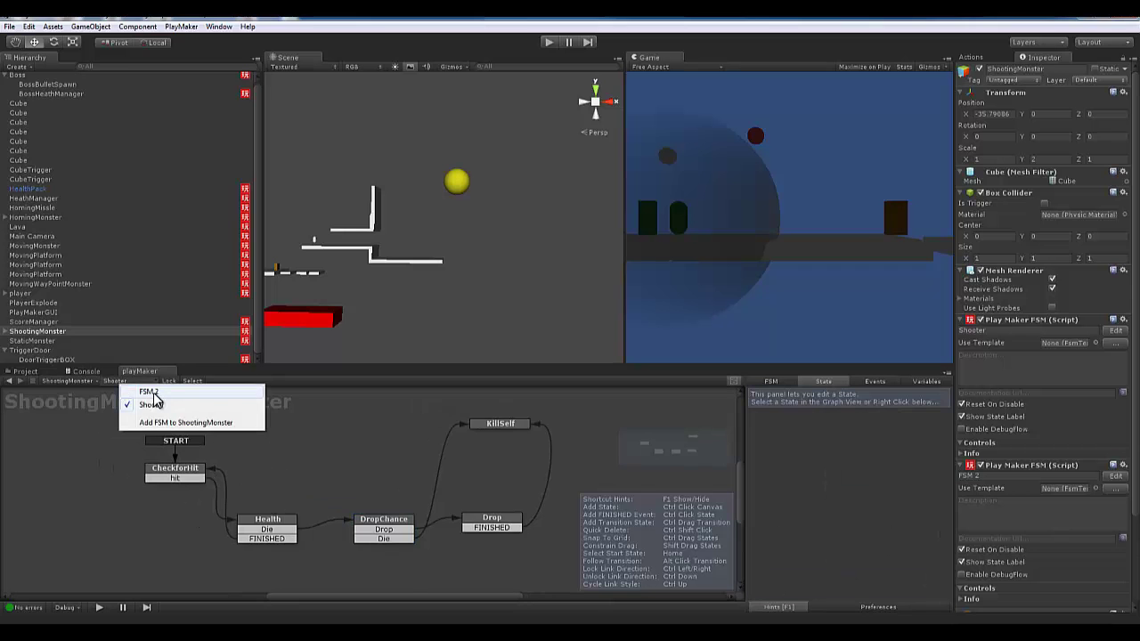
left_click(149, 392)
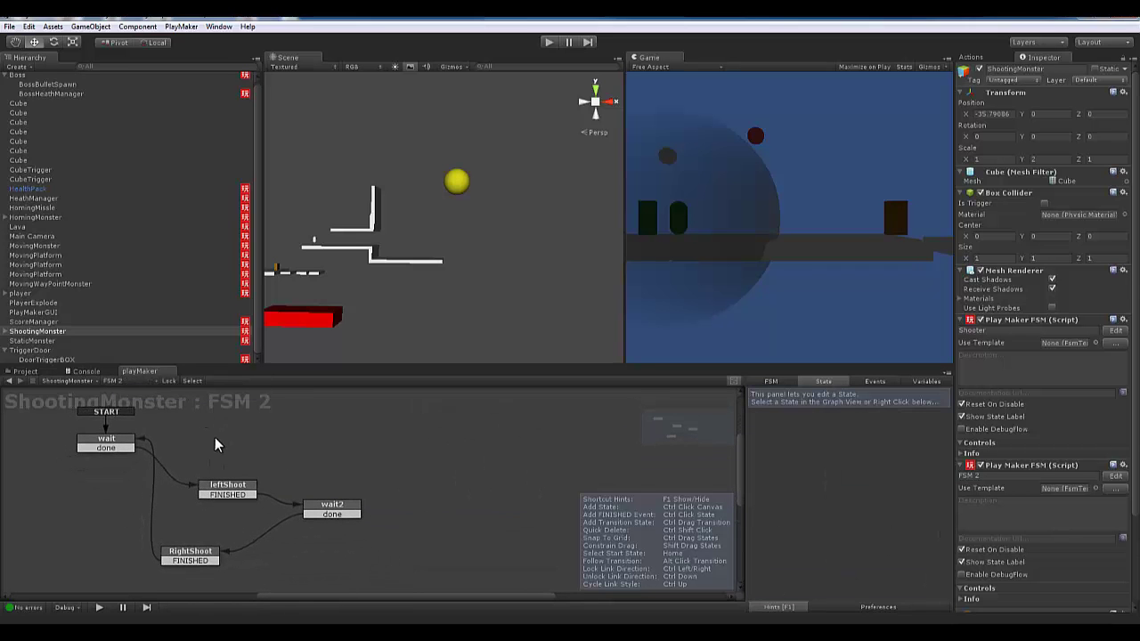
left_click(234, 487)
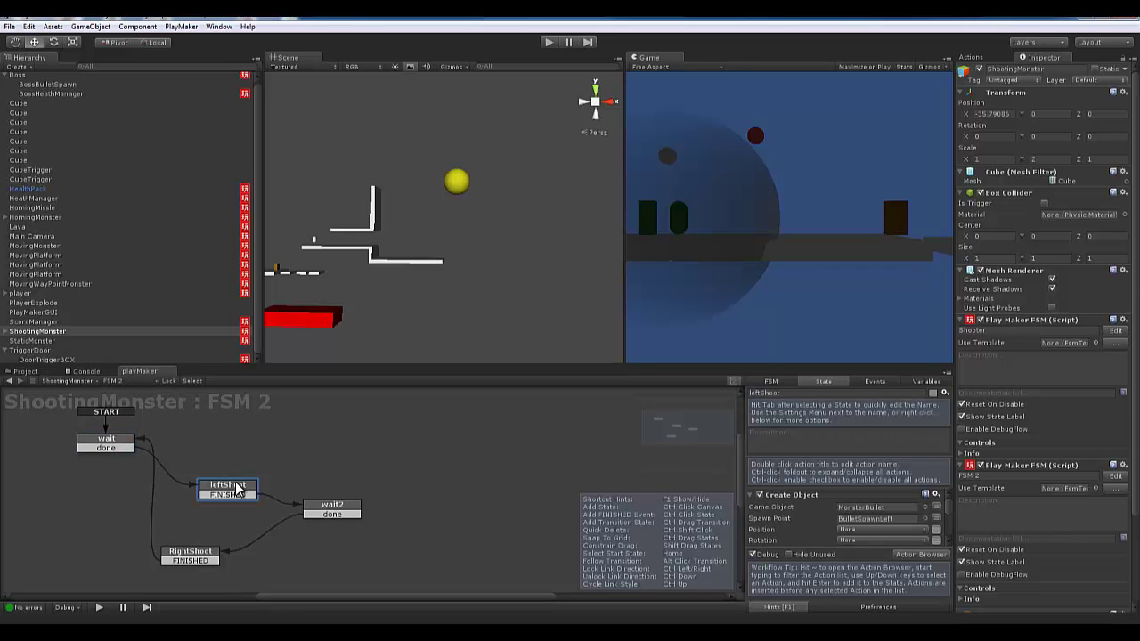
left_click(105, 448)
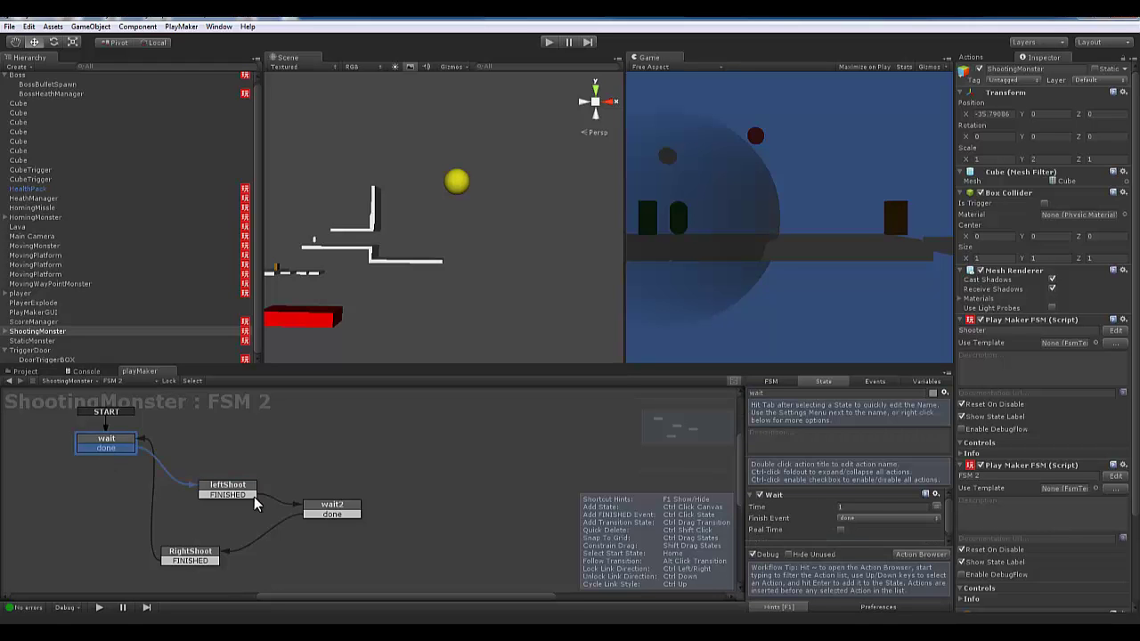
left_click(119, 482)
left_click(108, 445)
left_click(237, 488)
right_click(237, 485)
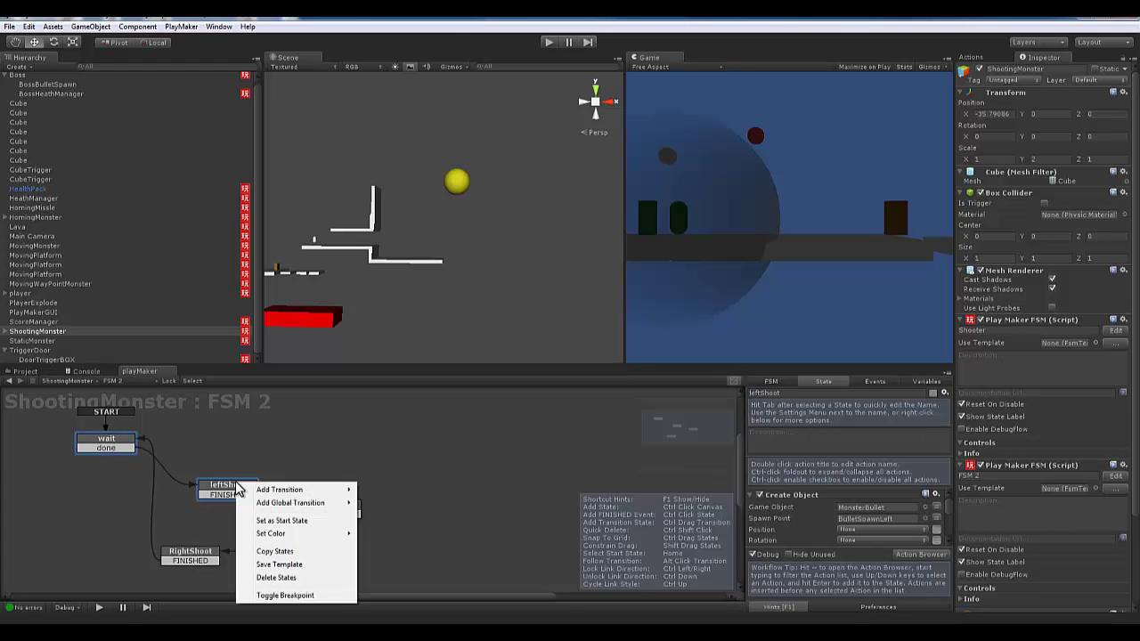
left_click(267, 552)
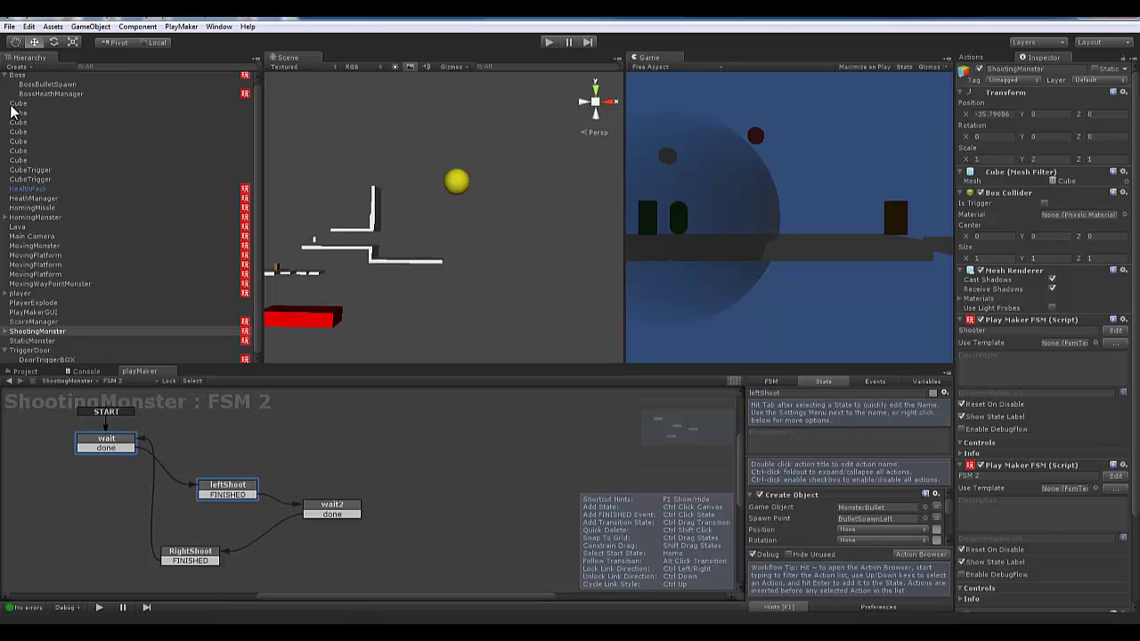
Paste the copied states into the Boss's BossShoot graph, replacing its current start state
scroll(20, 94, "up", 1)
left_click(18, 77)
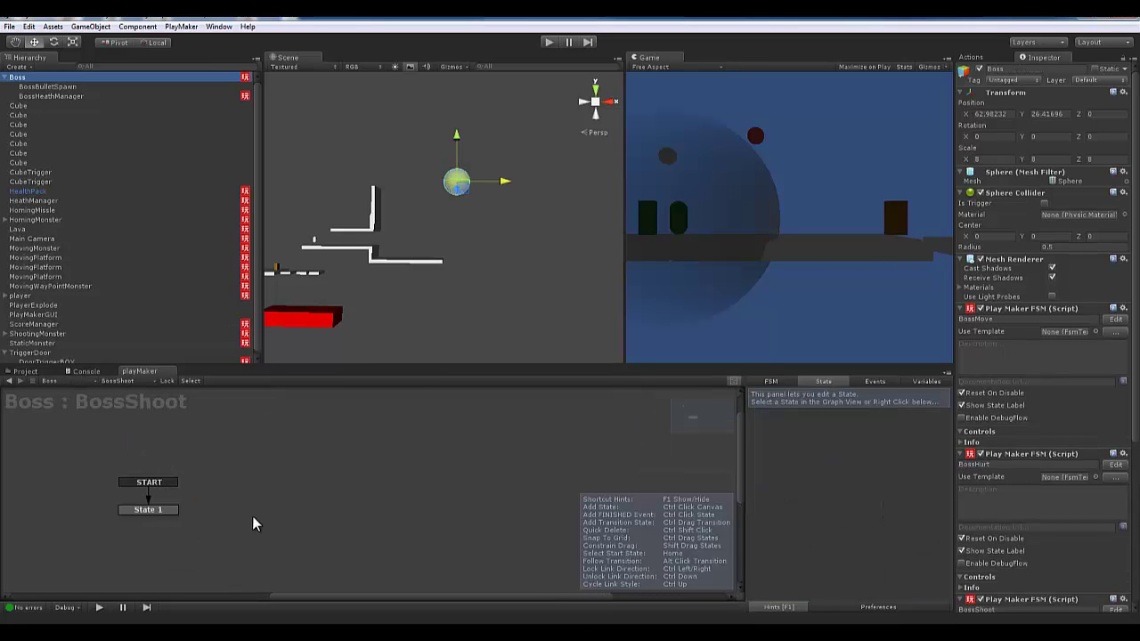
right_click(257, 516)
left_click(278, 403)
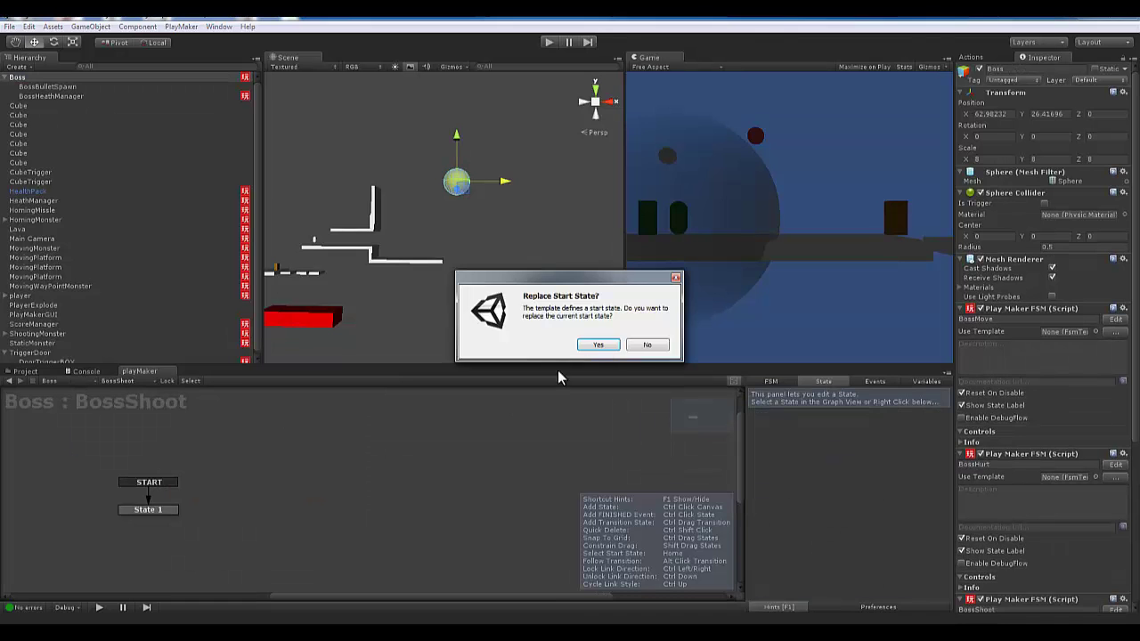
left_click(598, 345)
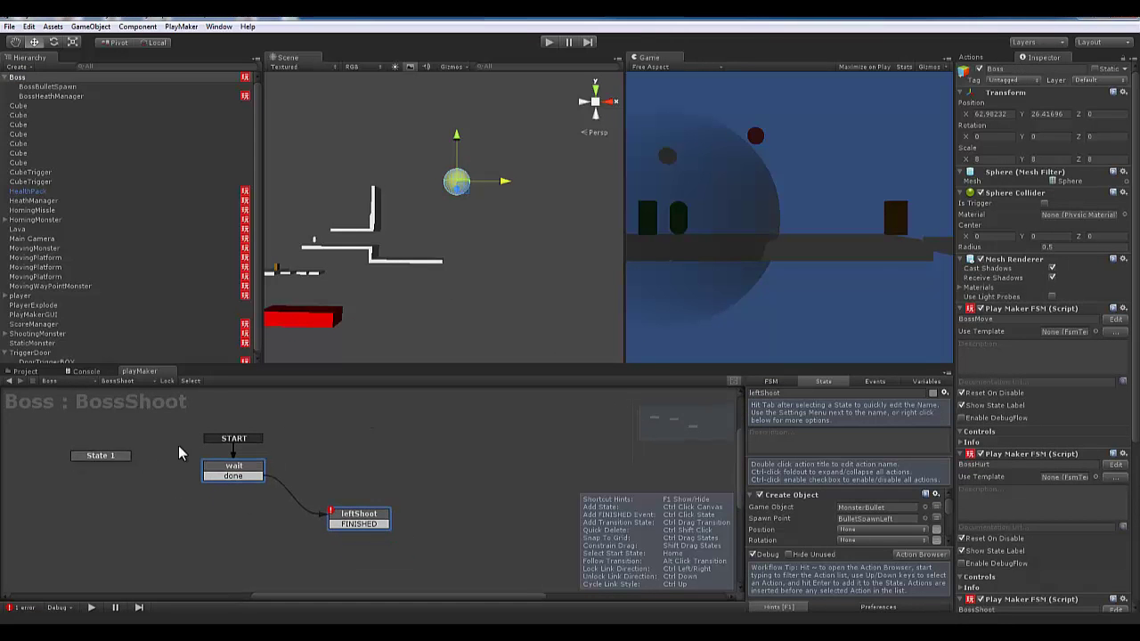
Delete the unused State 1 from the BossShoot graph and select the wait state
left_click(109, 454)
key("Delete")
left_click(237, 472)
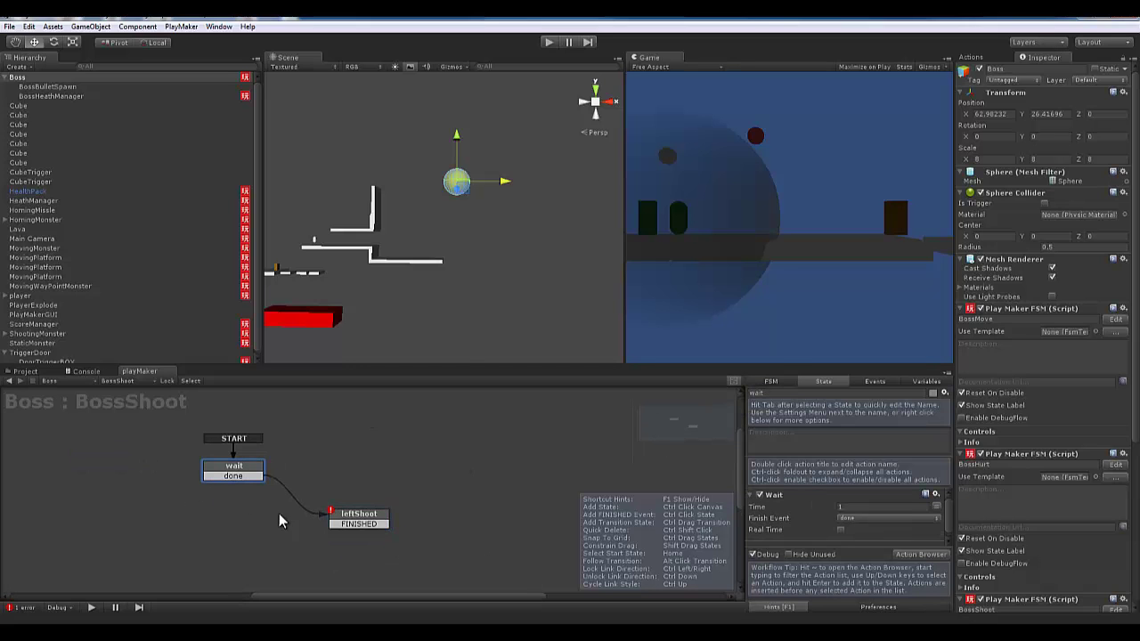
Set the spawn point of the leftShoot state's Create Object action to BossBulletSpawn
left_click(358, 516)
middle_click_drag(493, 497, 424, 474)
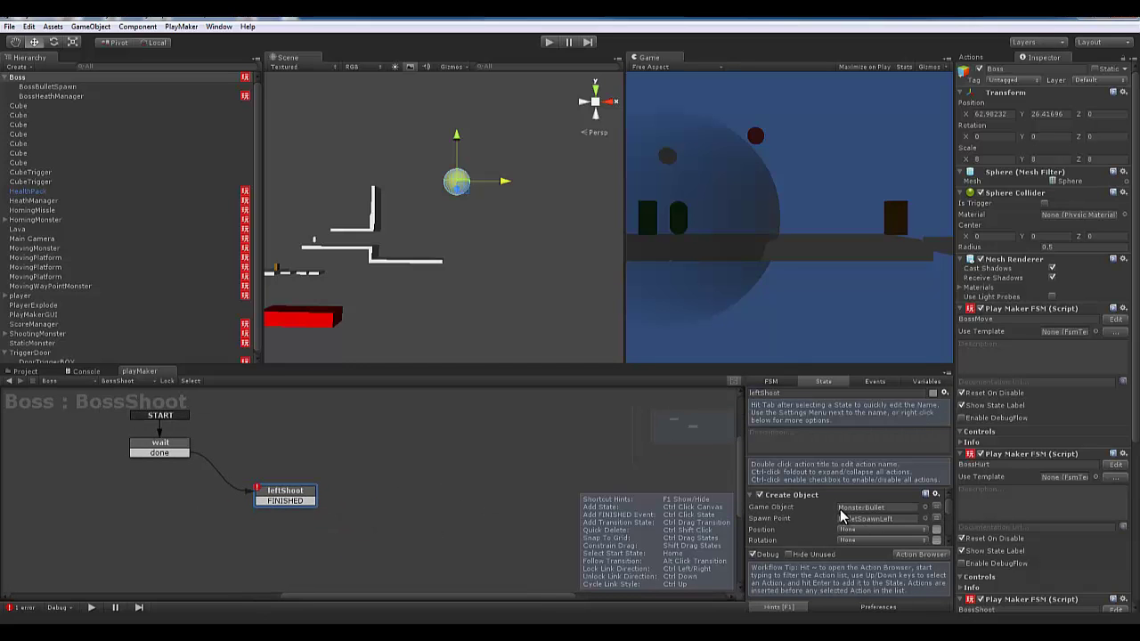
left_click(925, 518)
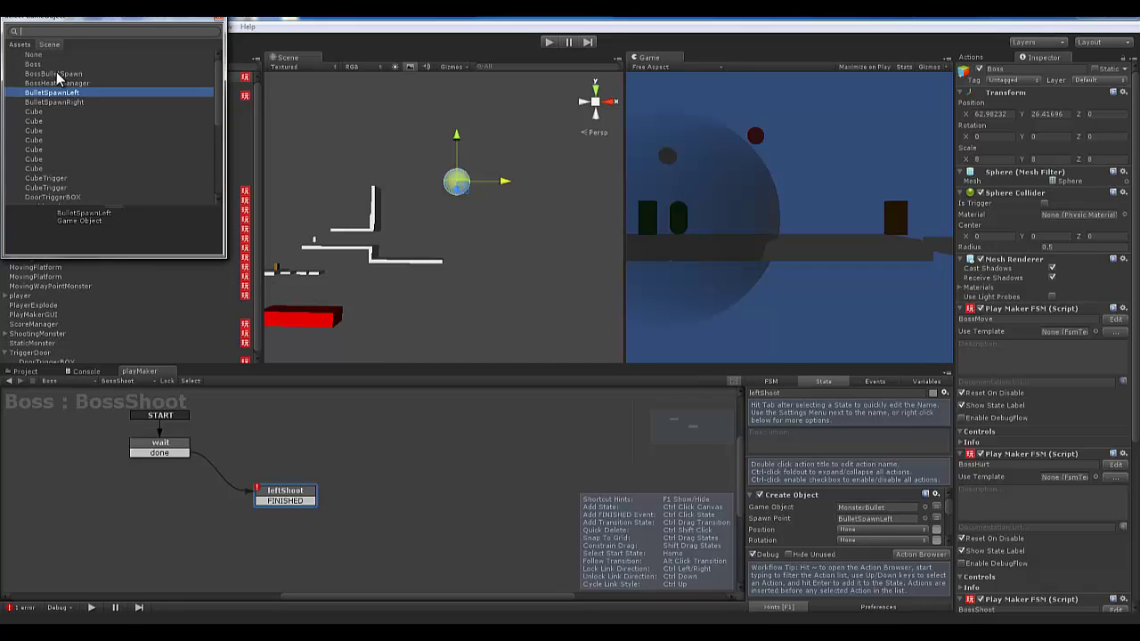
left_click(56, 73)
double_click(56, 73)
left_click(562, 503)
Link the leftShoot state's FINISHED event back to the wait state and shift leftShoot slightly away from it
left_click(290, 490)
scroll(897, 518, "down", 2)
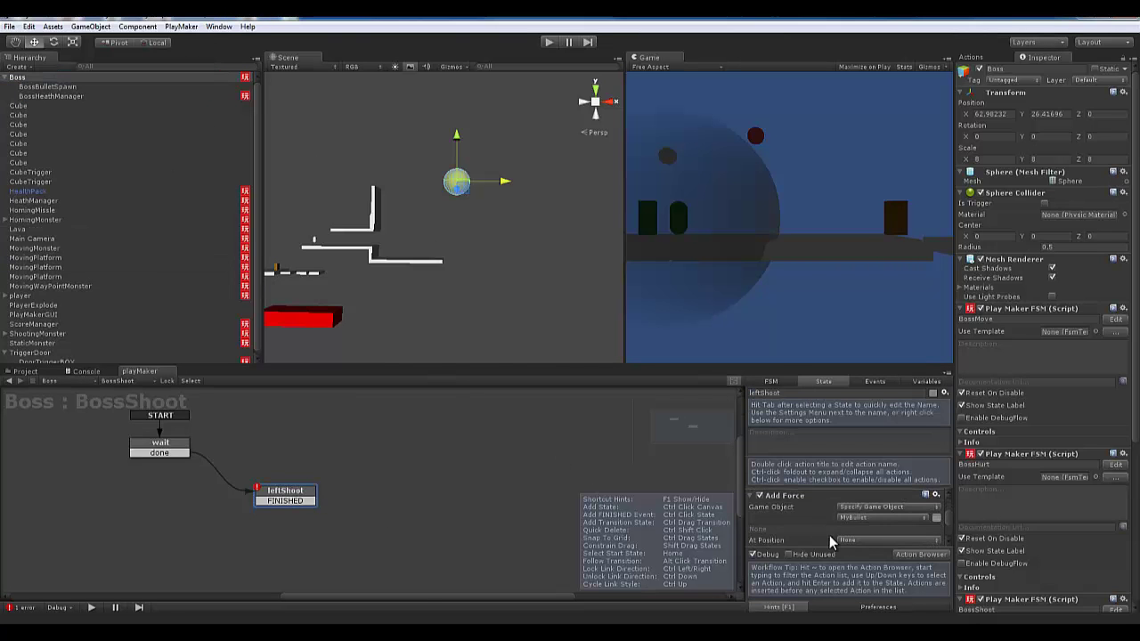
left_click_drag(261, 504, 162, 448)
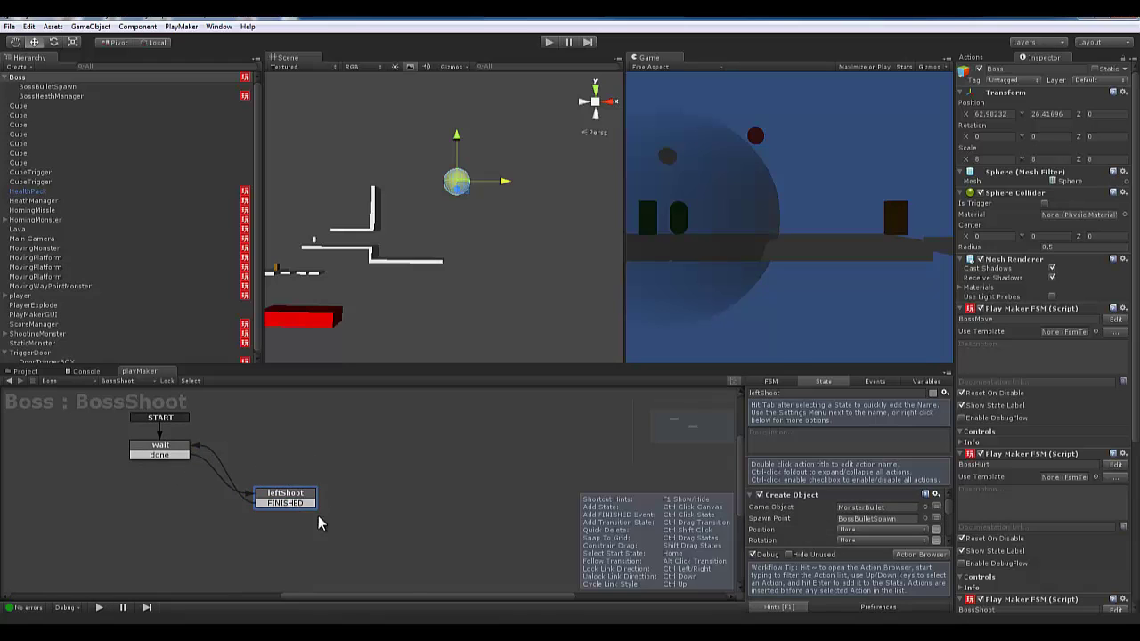
left_click_drag(268, 497, 282, 491)
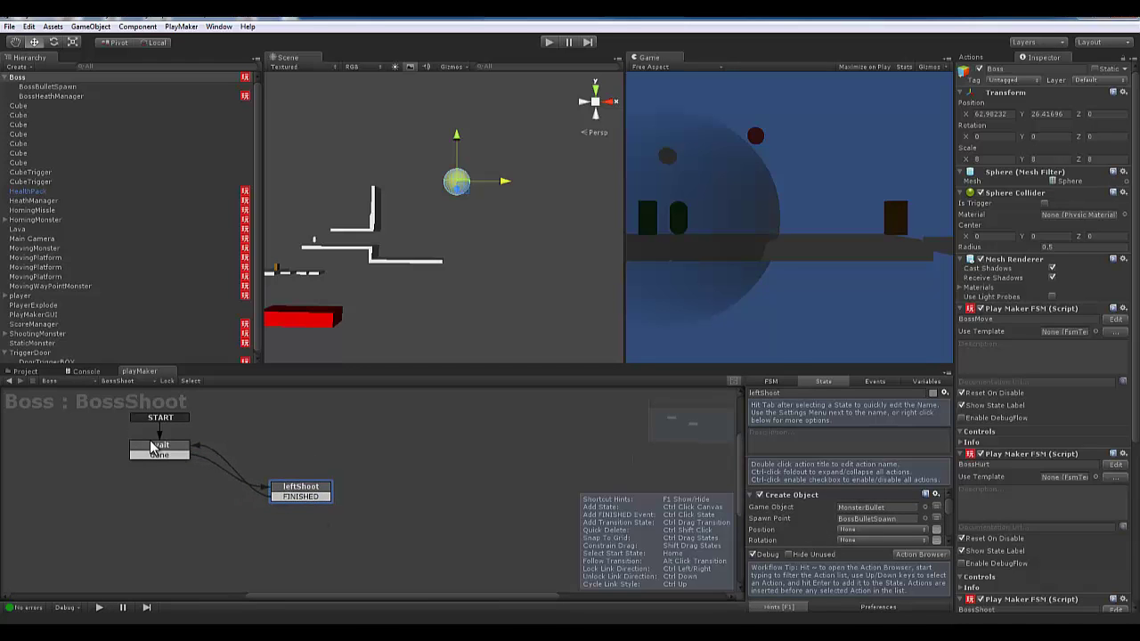
Set the wait state's Wait time to 1.5 and select the leftShoot state
left_click(139, 440)
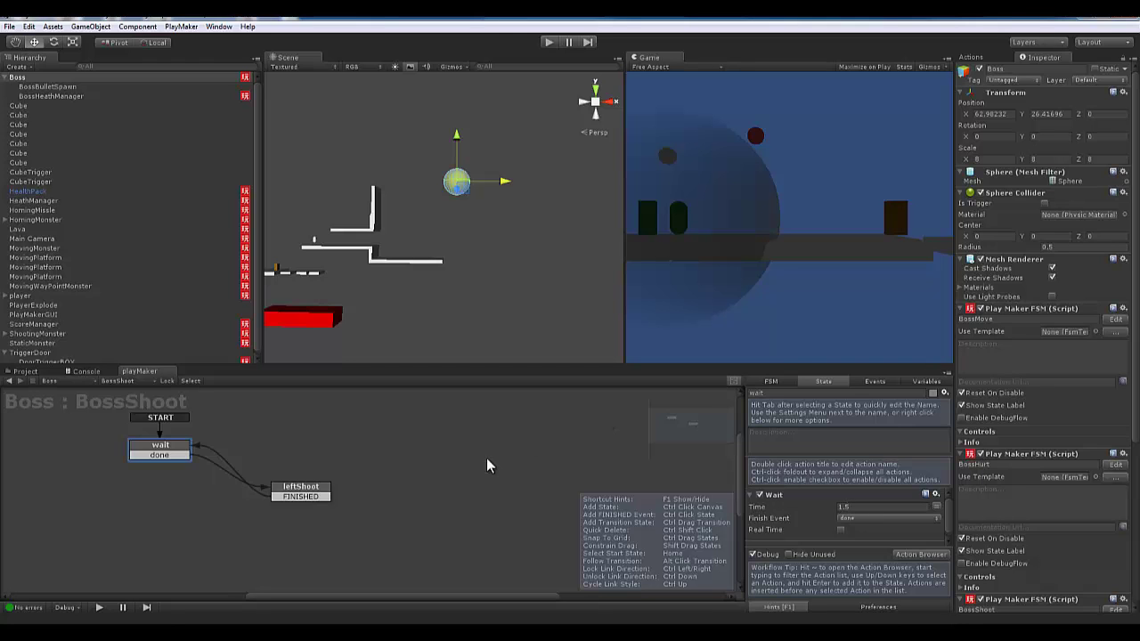
left_click(326, 492)
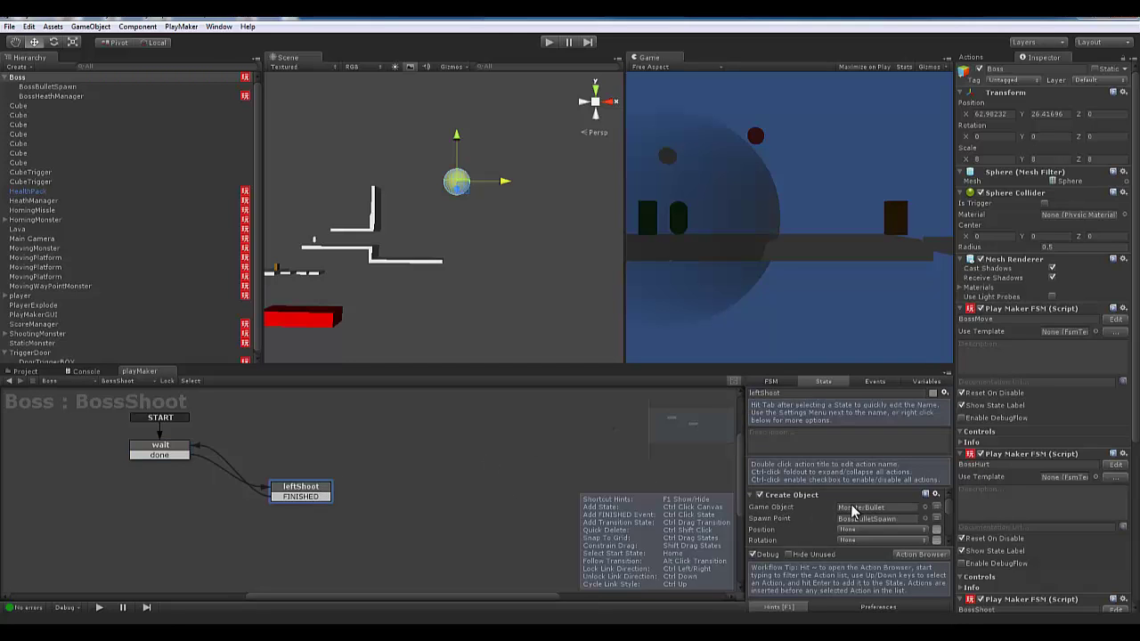